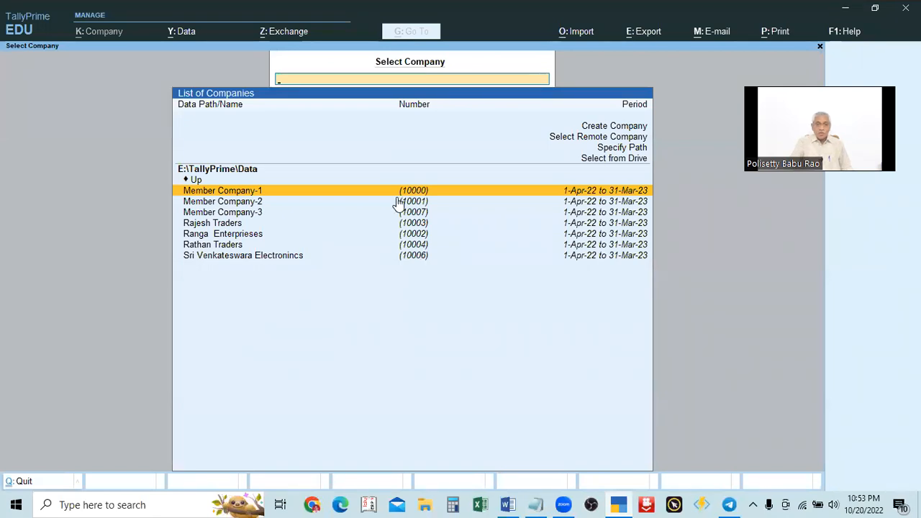
- Open the company Sri Venkateswara Electronincs and start a new Payment voucher, moving to its first debit ledger entry
click(409, 258)
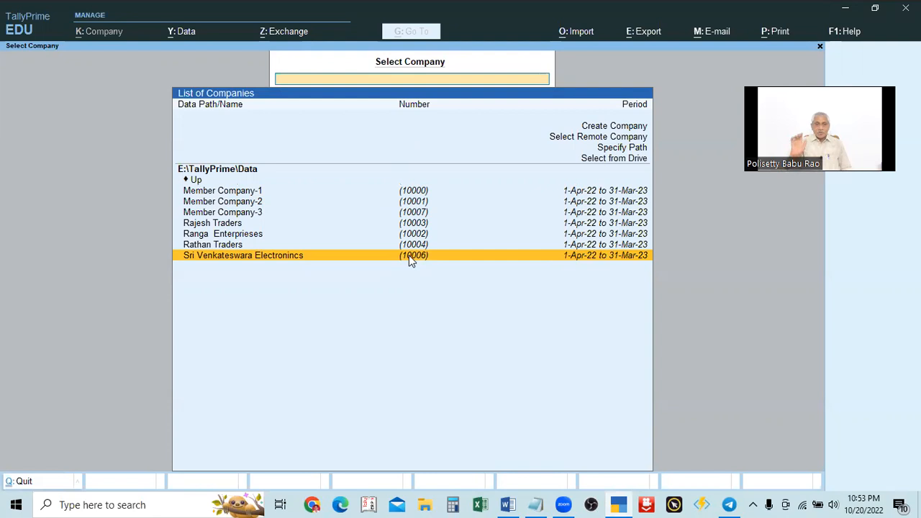
click(409, 255)
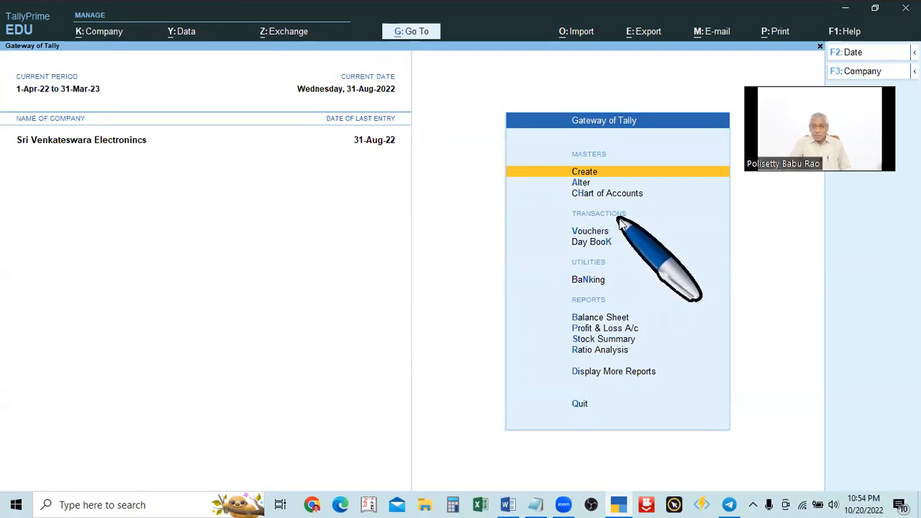
click(581, 232)
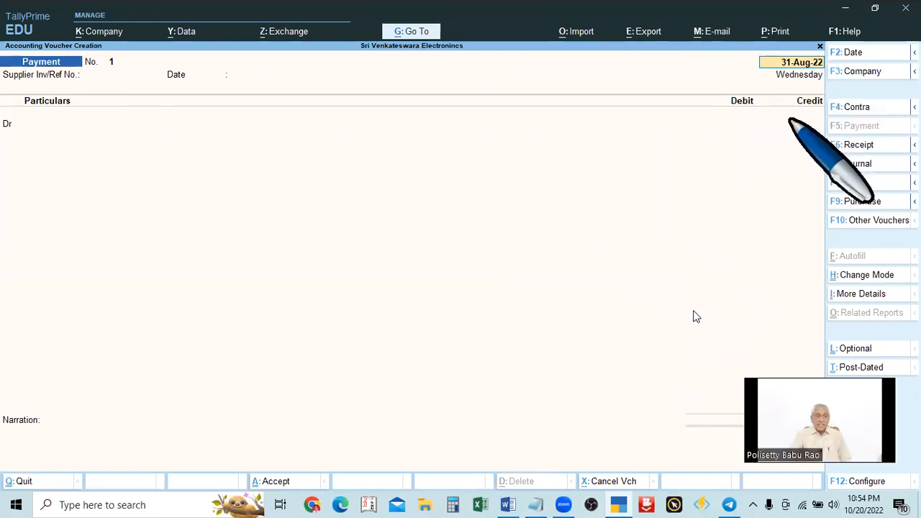
key(Return)
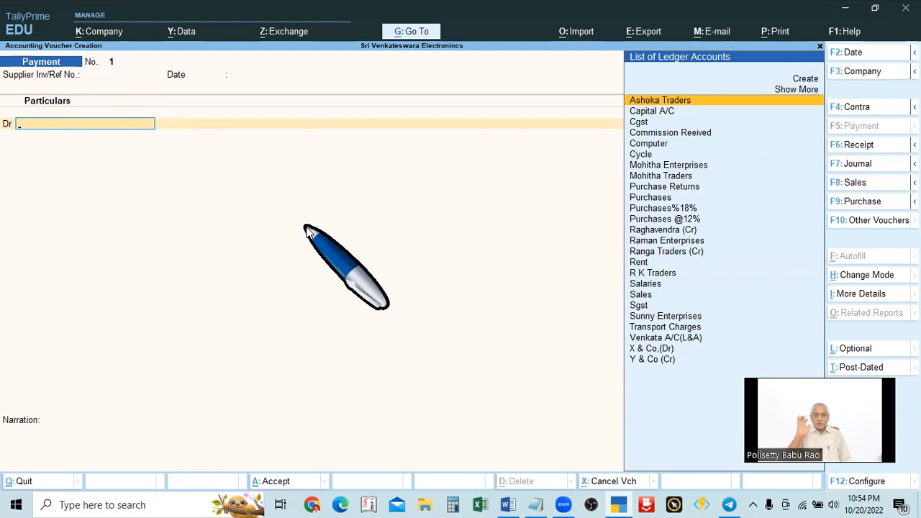
- Switch to the TALLY PRIME FULL SUBJECT Word document and read the Debit Note voucher summary, then return to TallyPrime
key(alt)
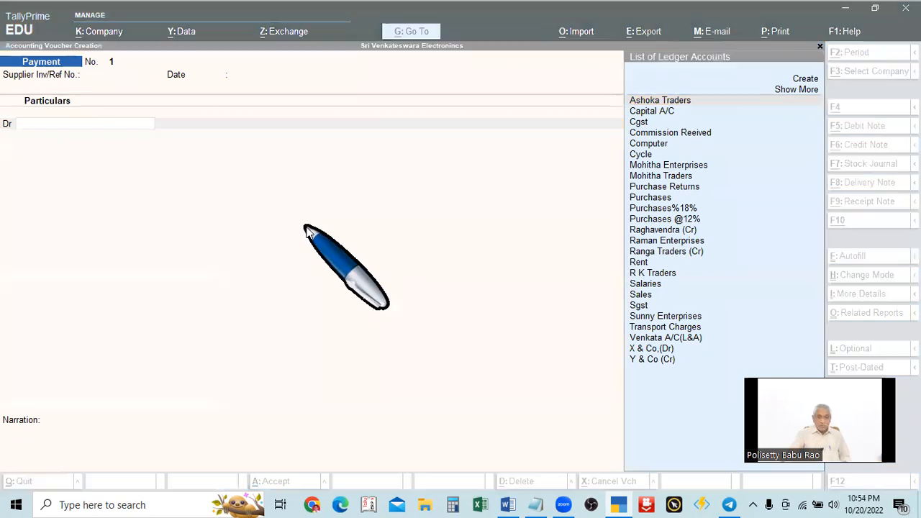
key(alt+Tab)
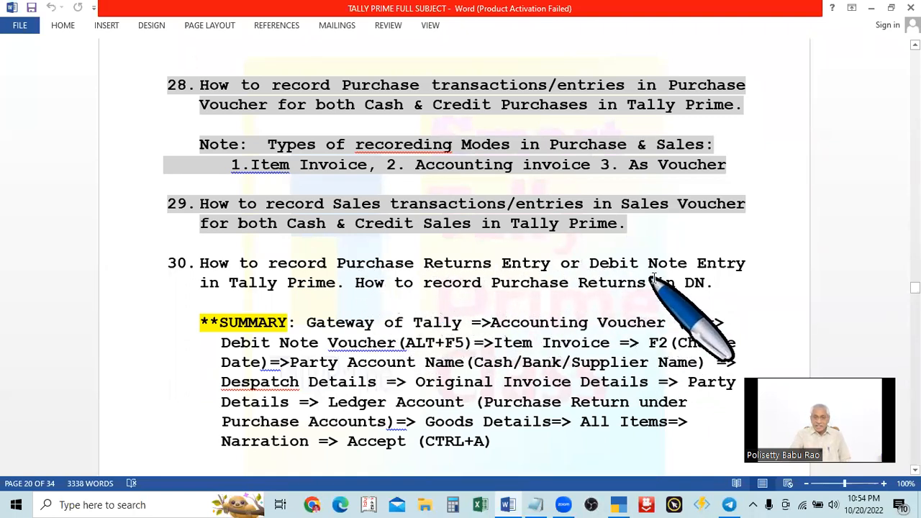
key(alt+Tab)
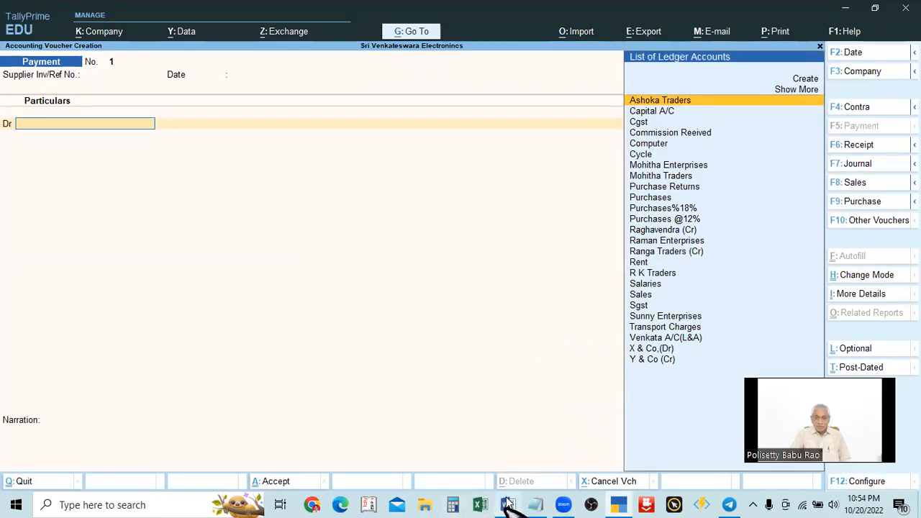
- Switch to the TALLY PRIME PROBLEMS notes in Notepad and compare the Problem 8 debit note transactions with the original purchase entries
click(534, 505)
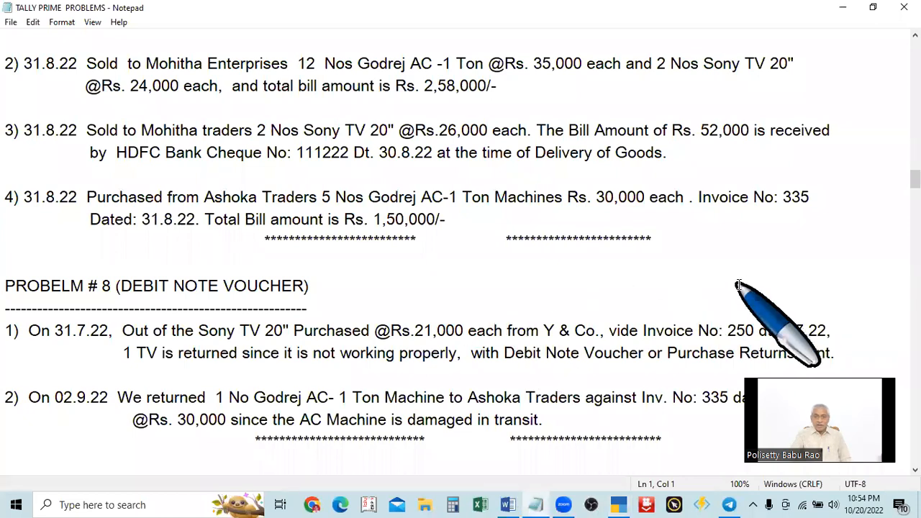
drag(813, 223, 814, 223)
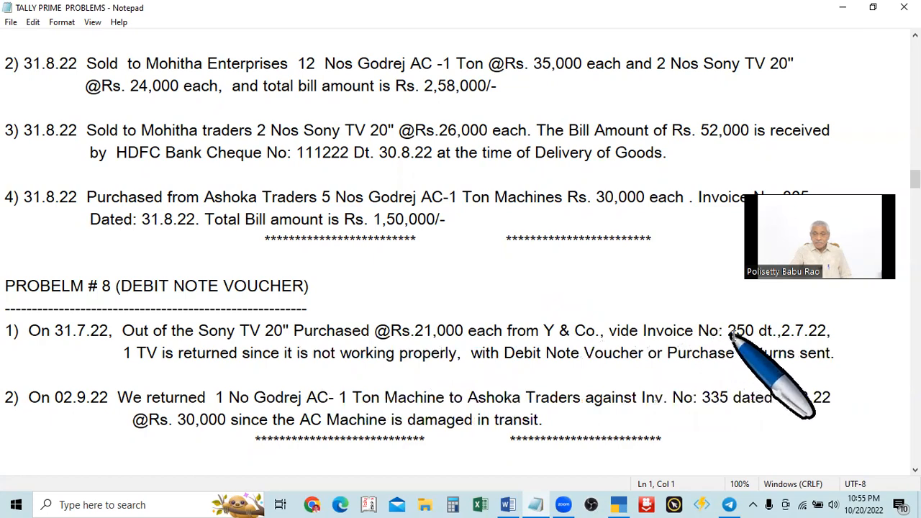
scroll(489, 279, up, 3)
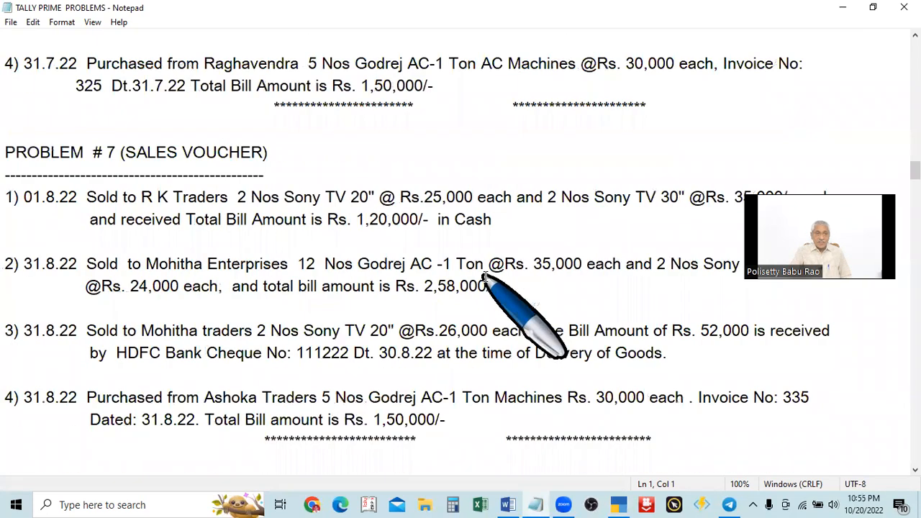
scroll(486, 278, up, 3)
scroll(495, 380, down, 1)
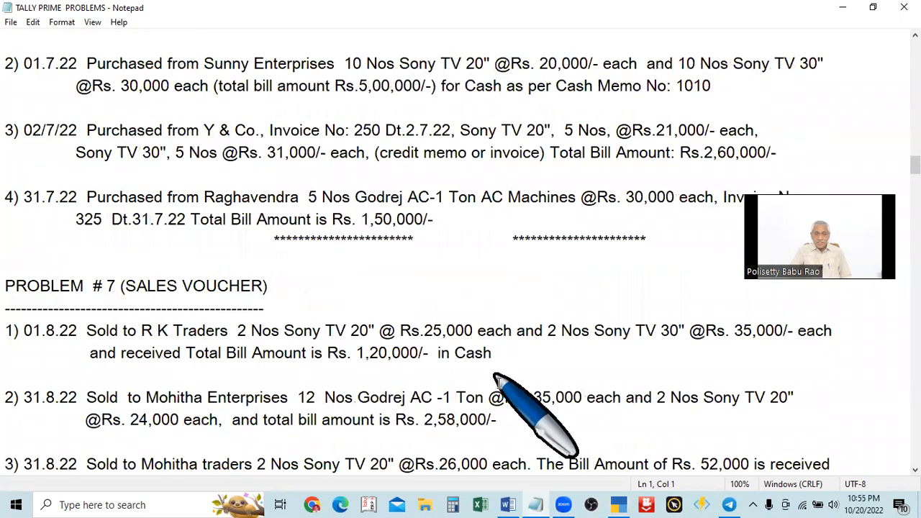
scroll(495, 378, down, 2)
scroll(360, 331, down, 4)
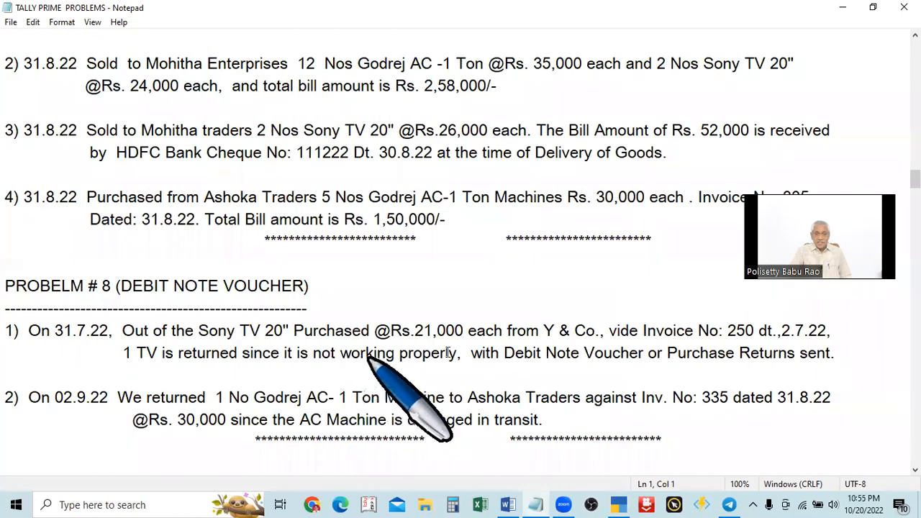
scroll(489, 327, up, 6)
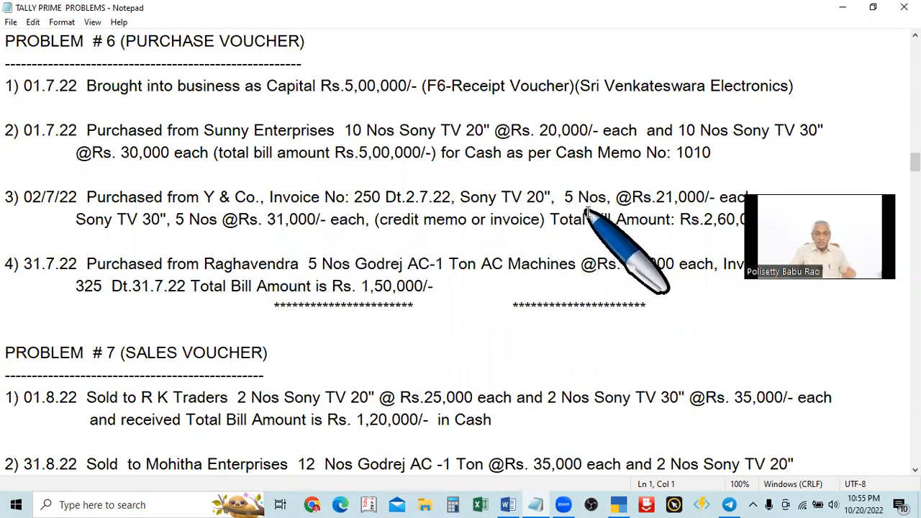
scroll(263, 214, down, 6)
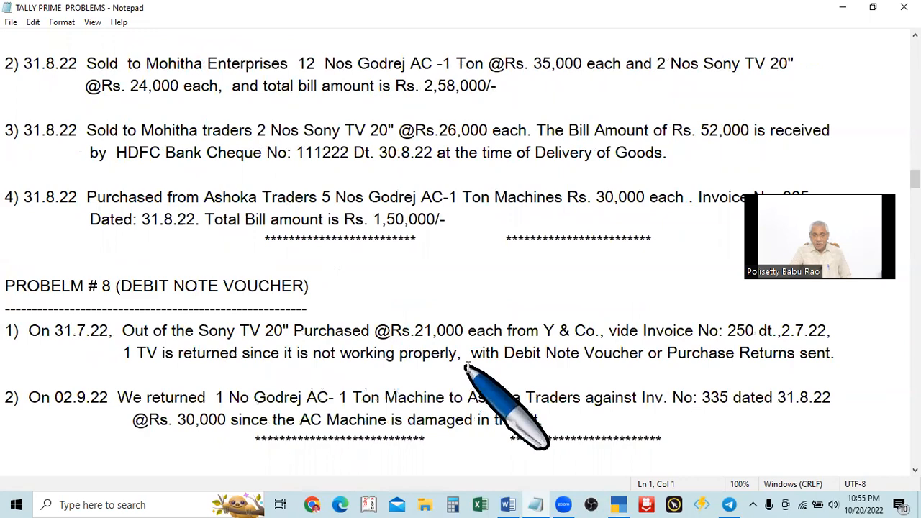
scroll(590, 384, up, 1)
scroll(580, 391, down, 2)
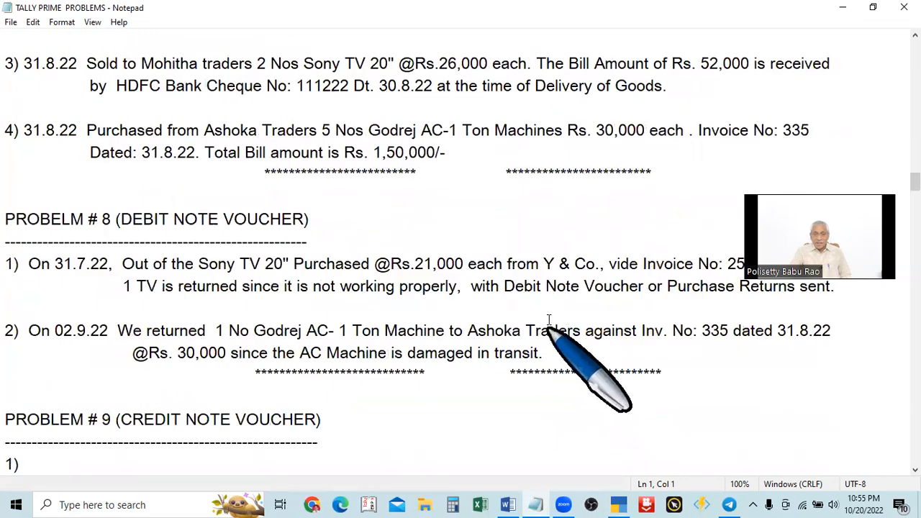
scroll(720, 333, up, 1)
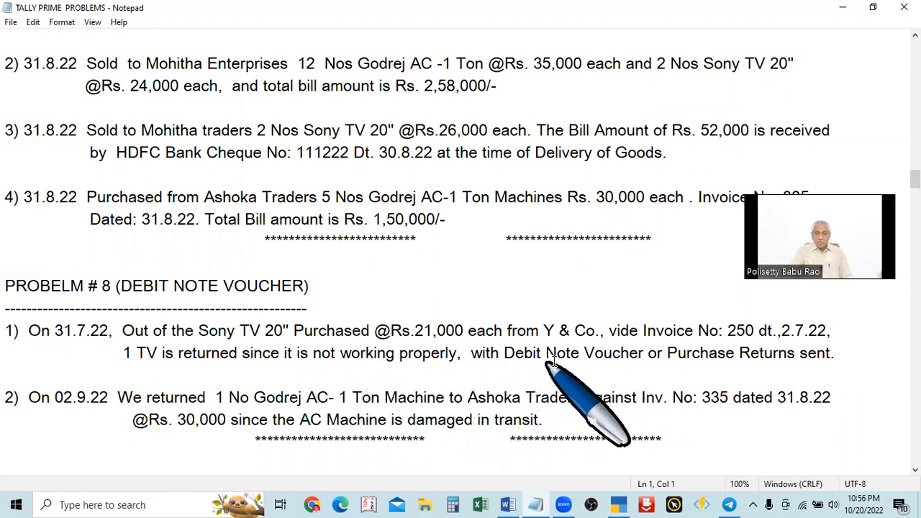
- Delete the word "Voucher" after "Debit Note" in item 1 of Problem 8 and save the notes
click(642, 353)
key(BackSpace)
key(BackSpace)
key(BackSpace)
key(BackSpace)
key(BackSpace)
key(BackSpace)
key(BackSpace)
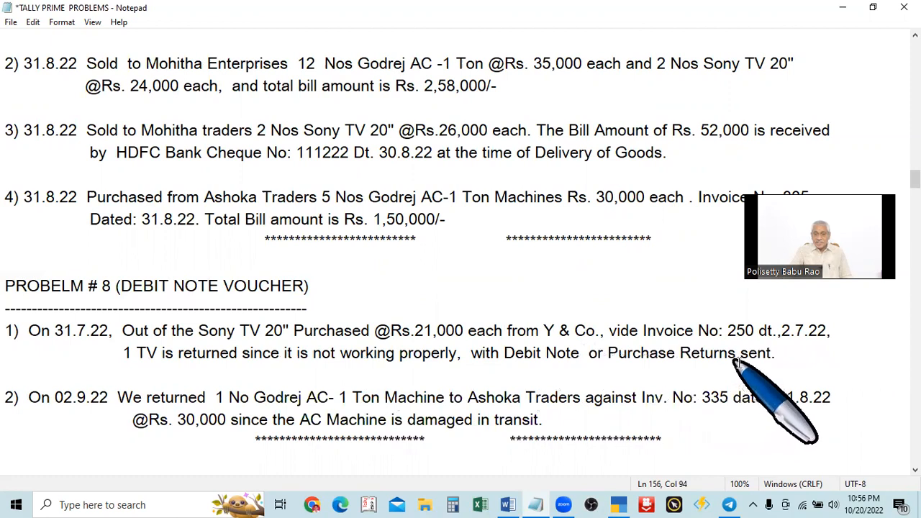
key(ctrl+s)
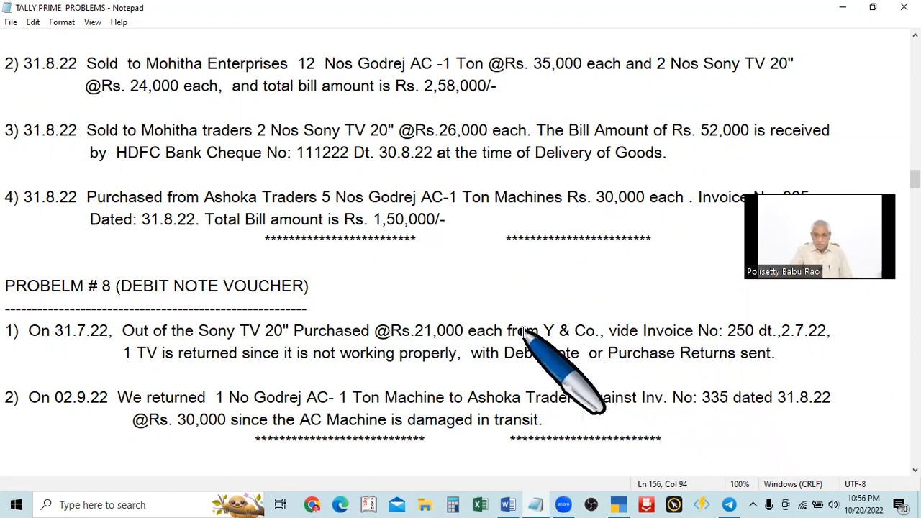
- Review the Problem 6 purchases, Problem 7 sales entries and Problem 8 purchase returns in the Notepad notes
scroll(524, 333, up, 2)
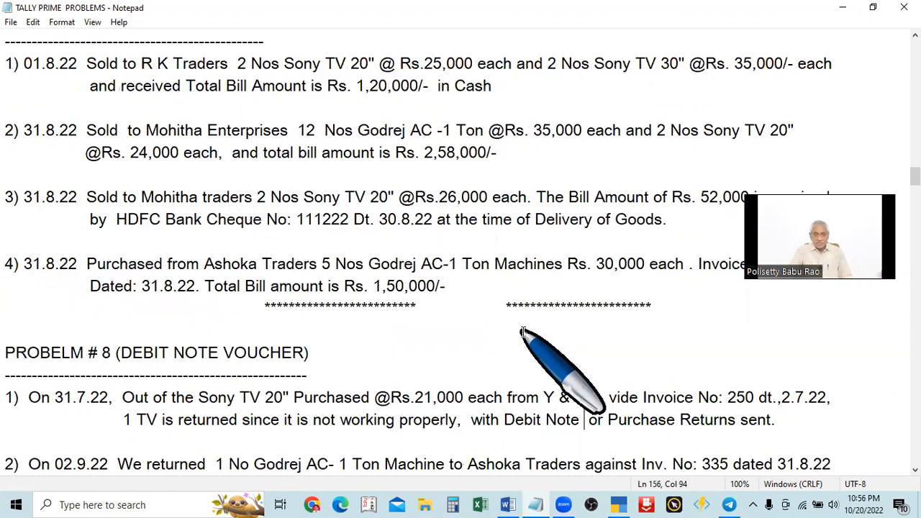
scroll(524, 333, down, 2)
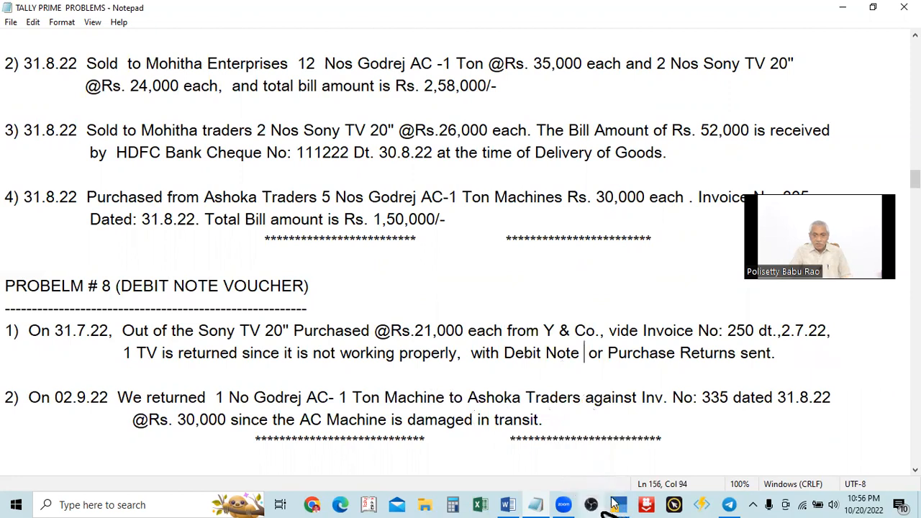
mouse_move(624, 505)
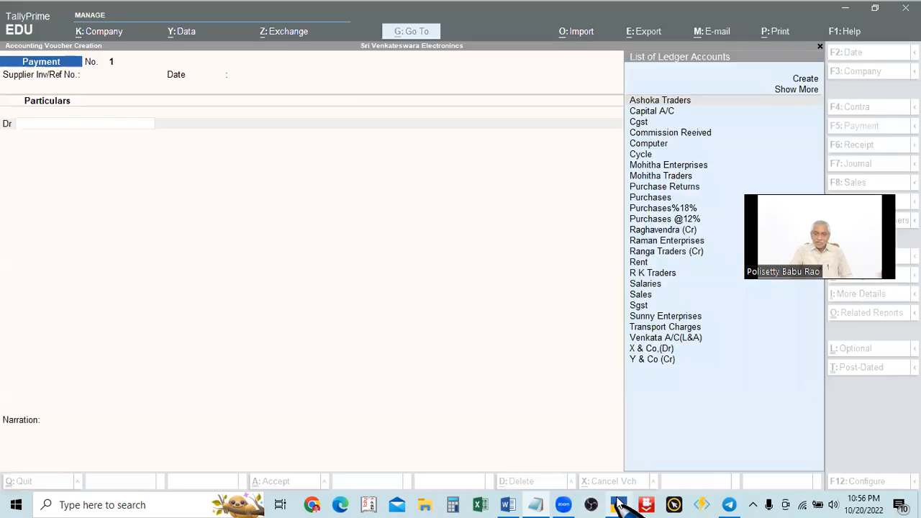
click(620, 505)
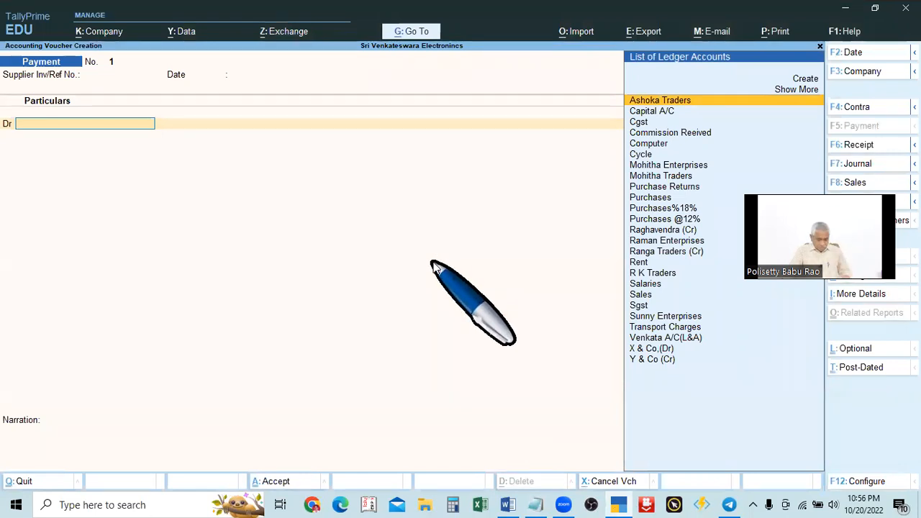
key(alt+Tab)
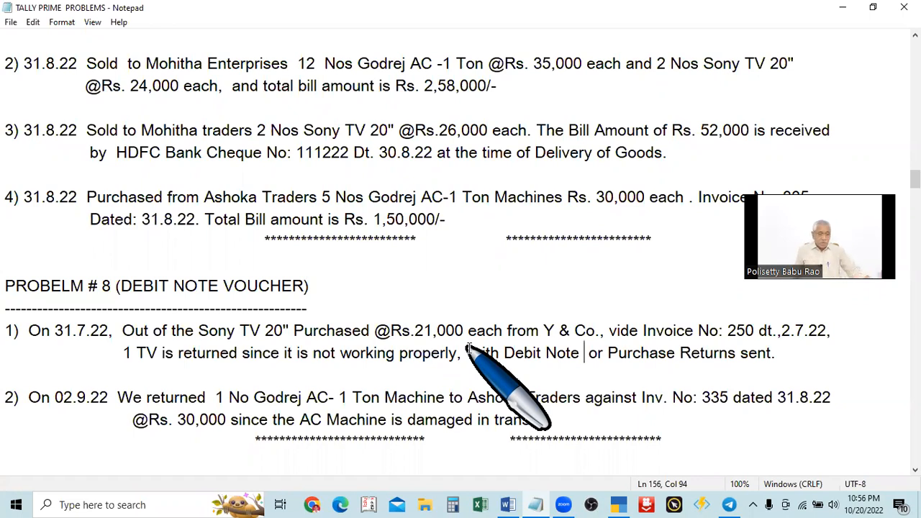
scroll(467, 349, up, 4)
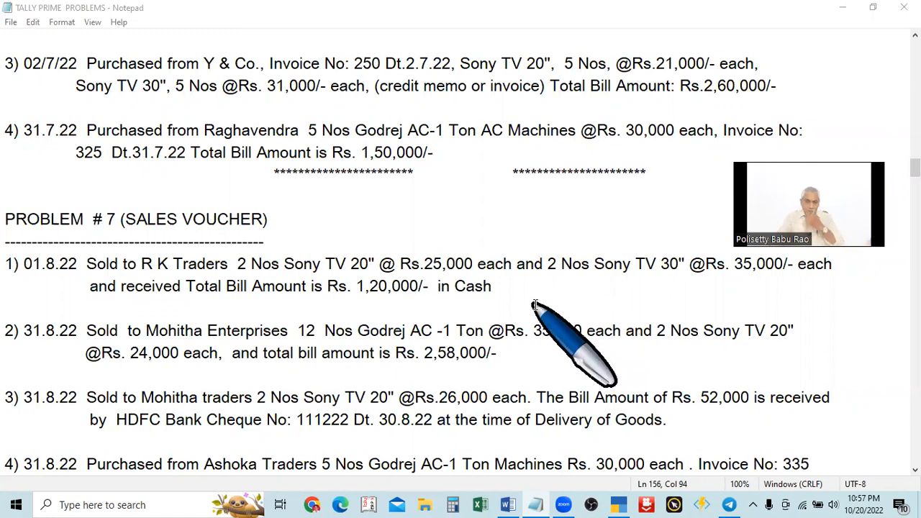
scroll(534, 305, down, 1)
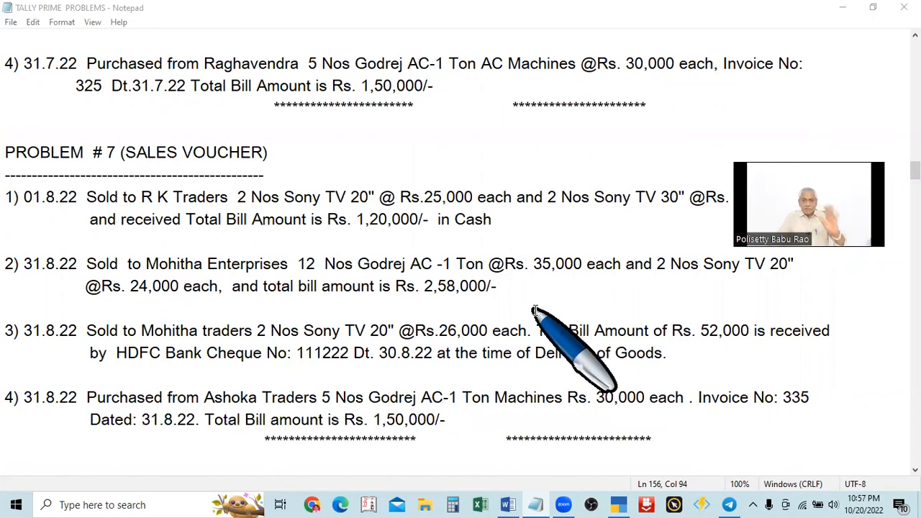
scroll(534, 311, down, 1)
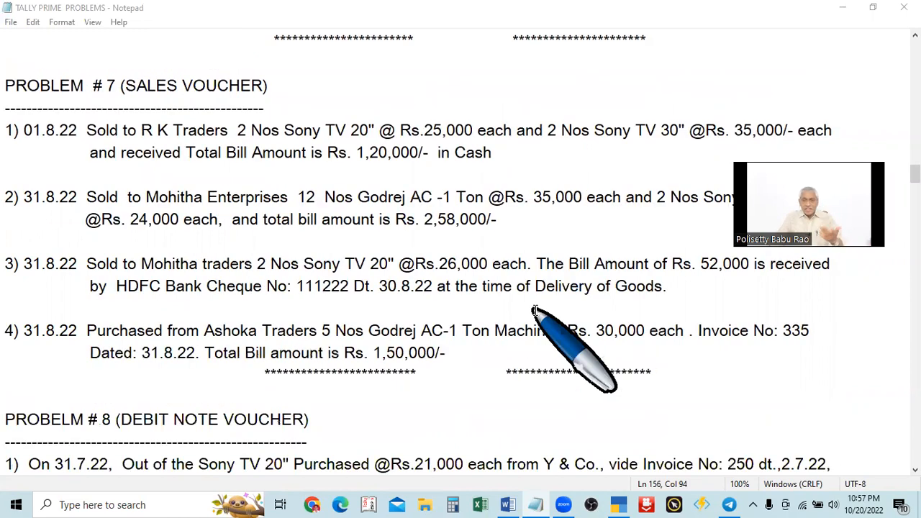
scroll(534, 311, up, 1)
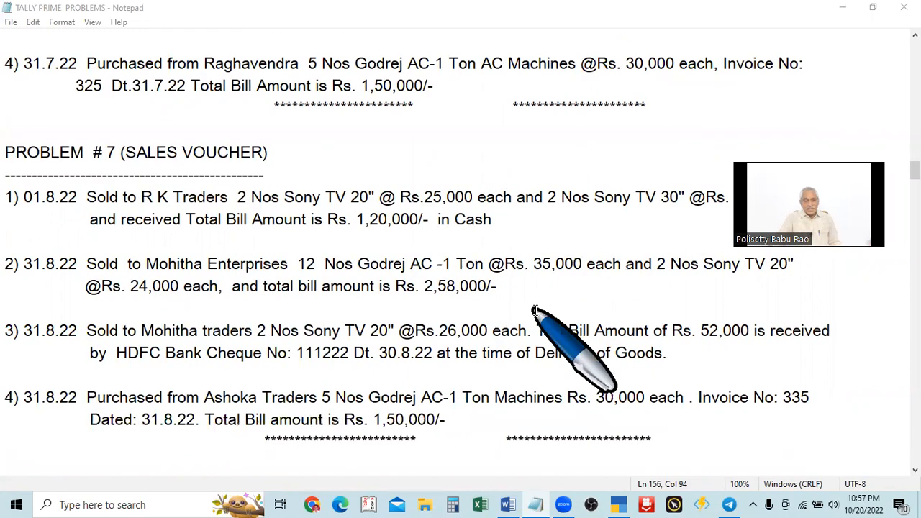
scroll(533, 311, down, 1)
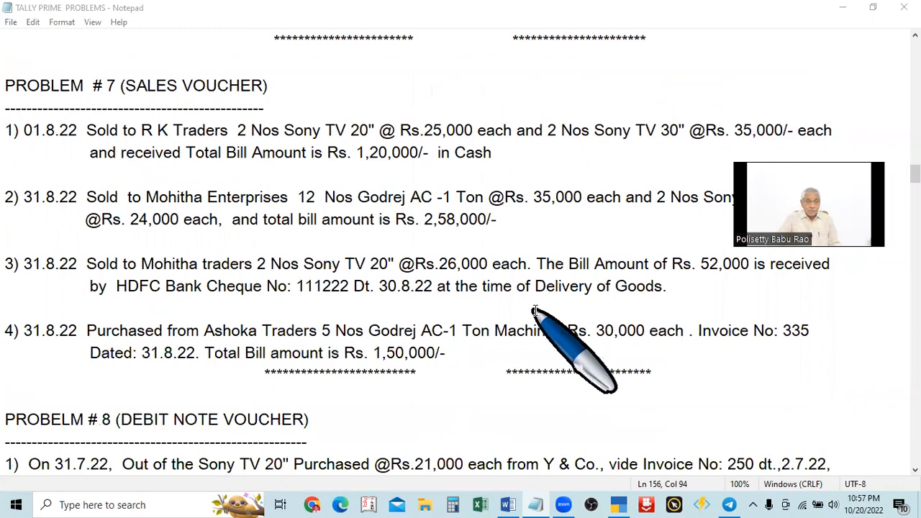
scroll(534, 311, down, 2)
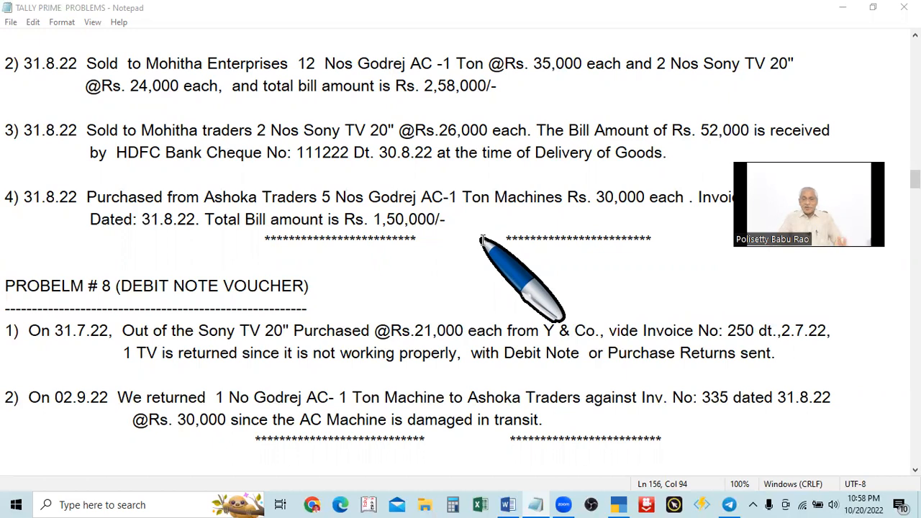
scroll(482, 240, up, 1)
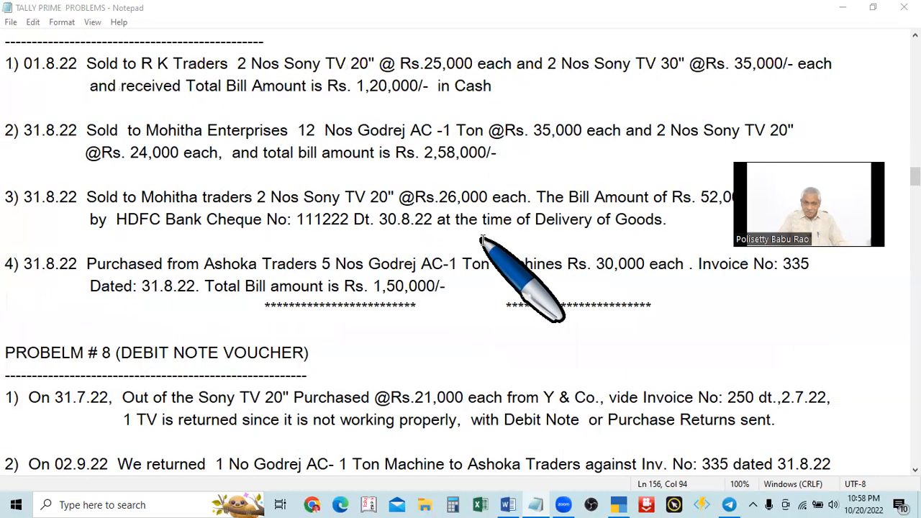
scroll(482, 240, down, 1)
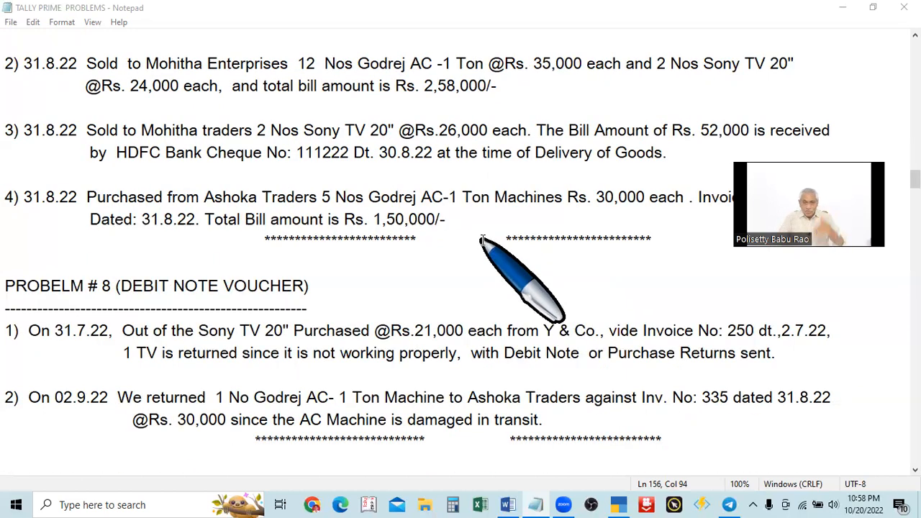
- Switch to TallyPrime and look through the full list of voucher types, including the inactive ones
click(619, 504)
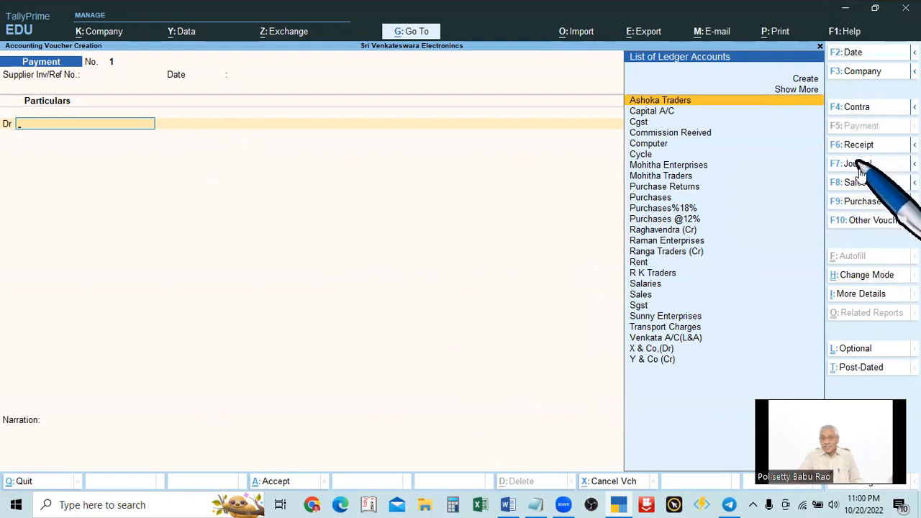
click(868, 223)
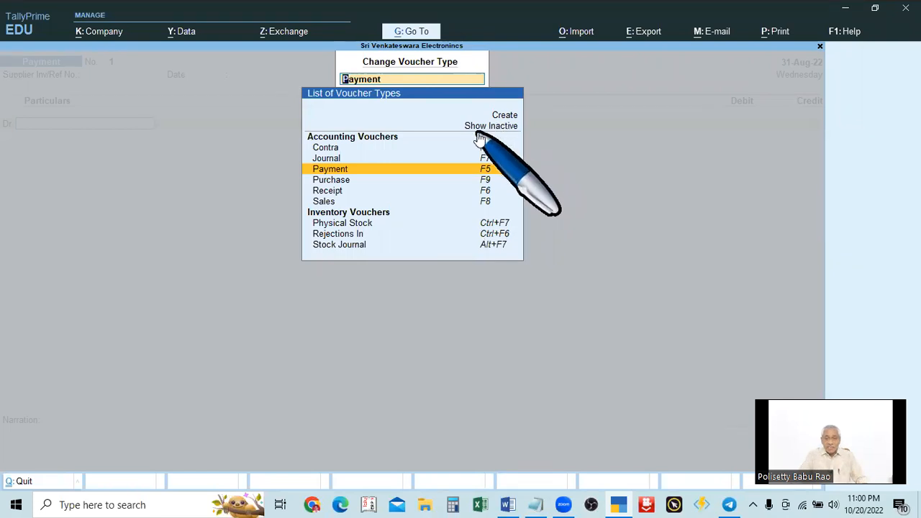
click(500, 128)
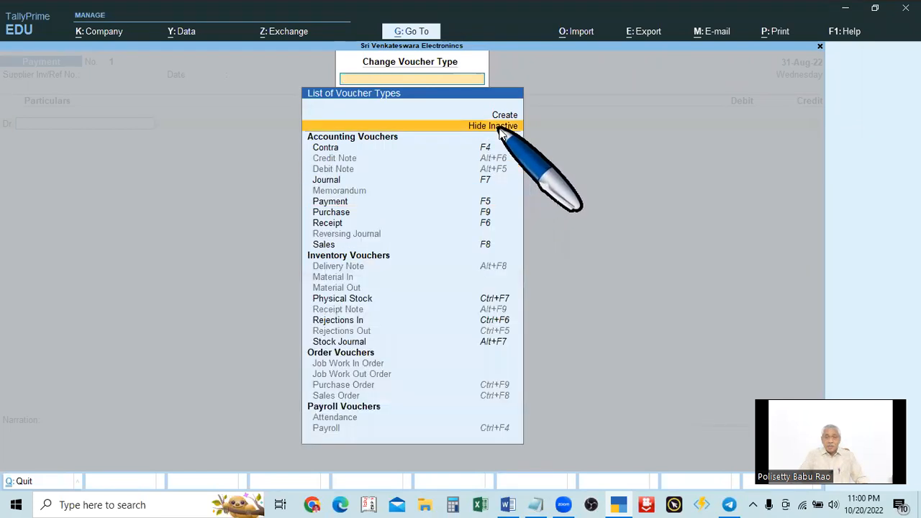
scroll(495, 241, down, 5)
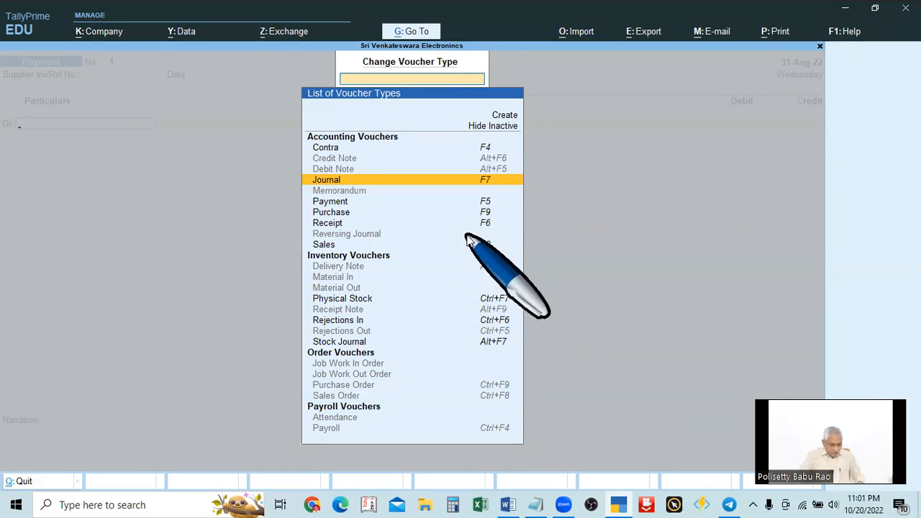
key(Escape)
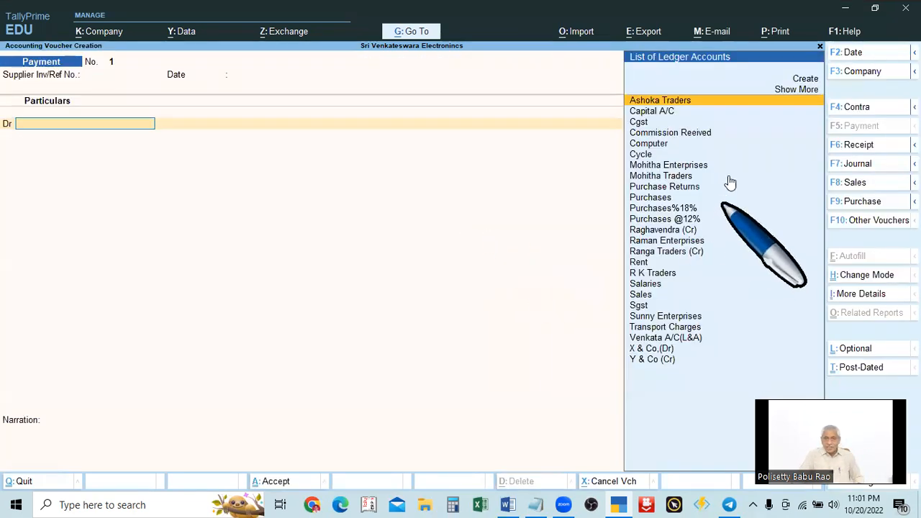
click(878, 221)
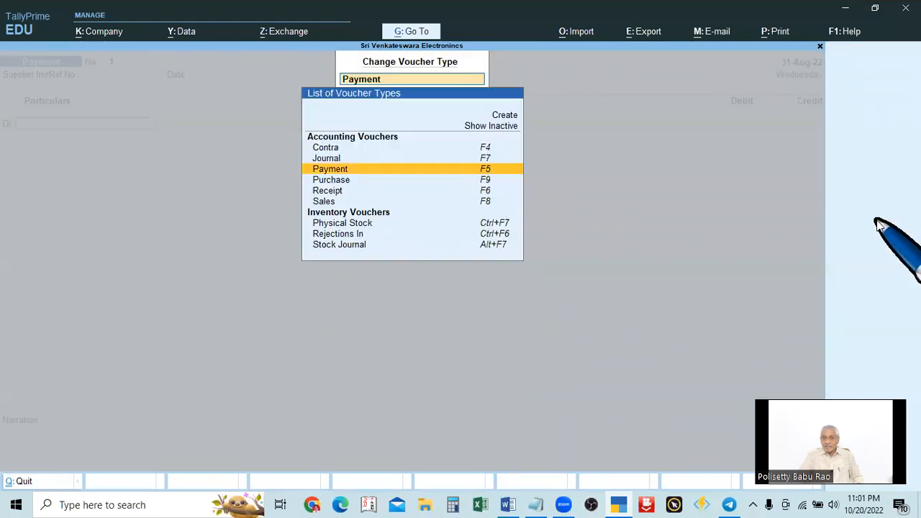
click(498, 130)
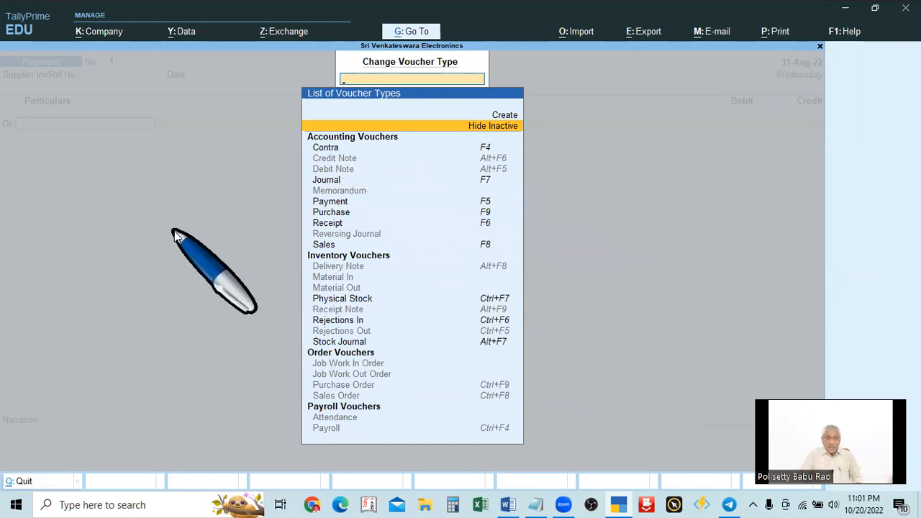
key(Escape)
key(alt)
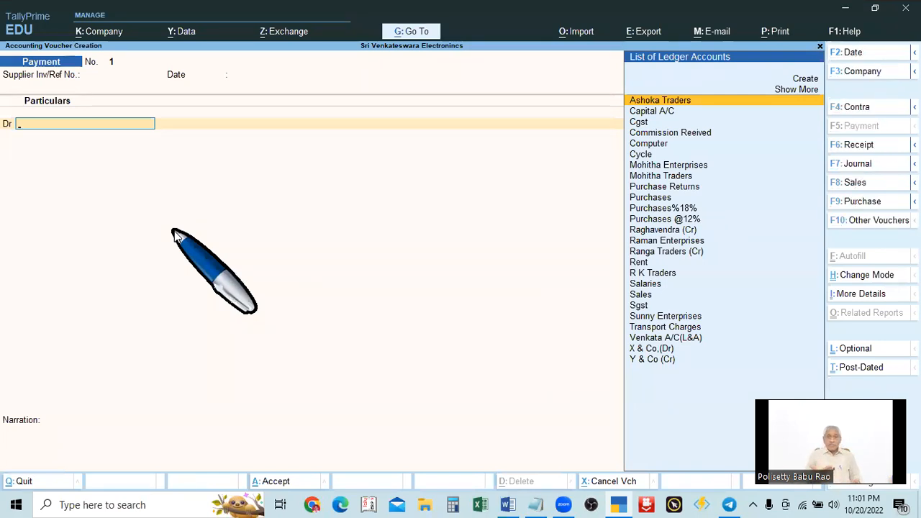
- Change the voucher type to the inactive Debit Note and activate it for the company
click(853, 222)
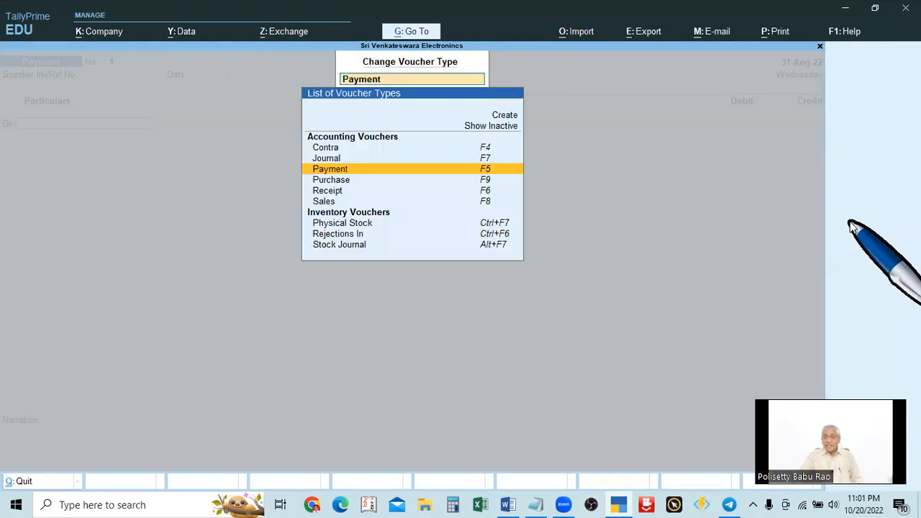
click(500, 126)
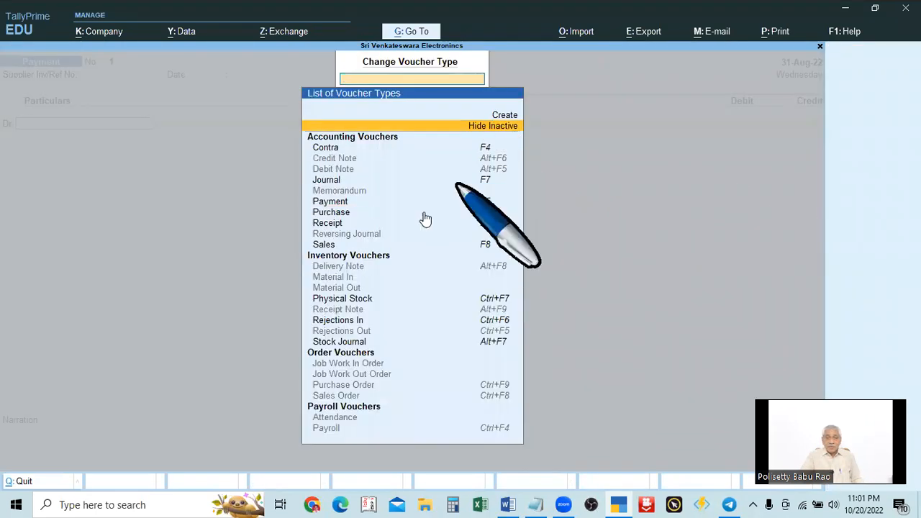
click(344, 173)
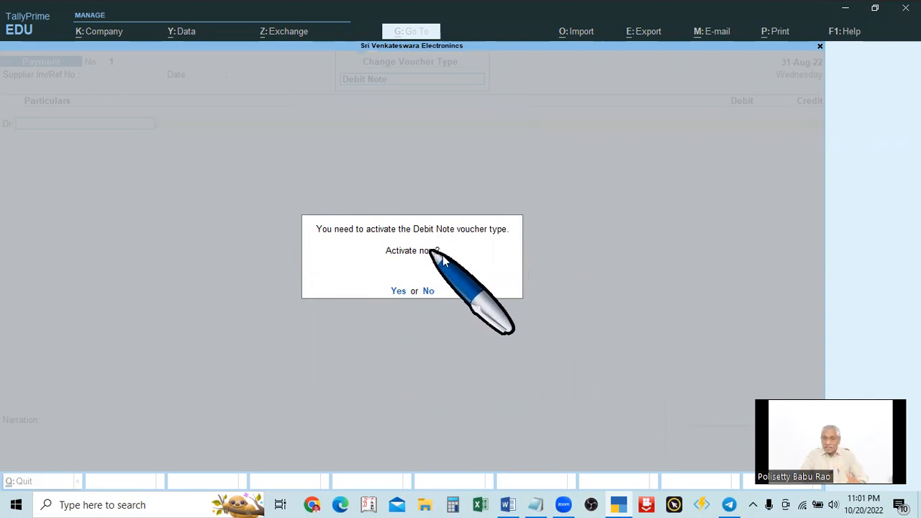
click(398, 292)
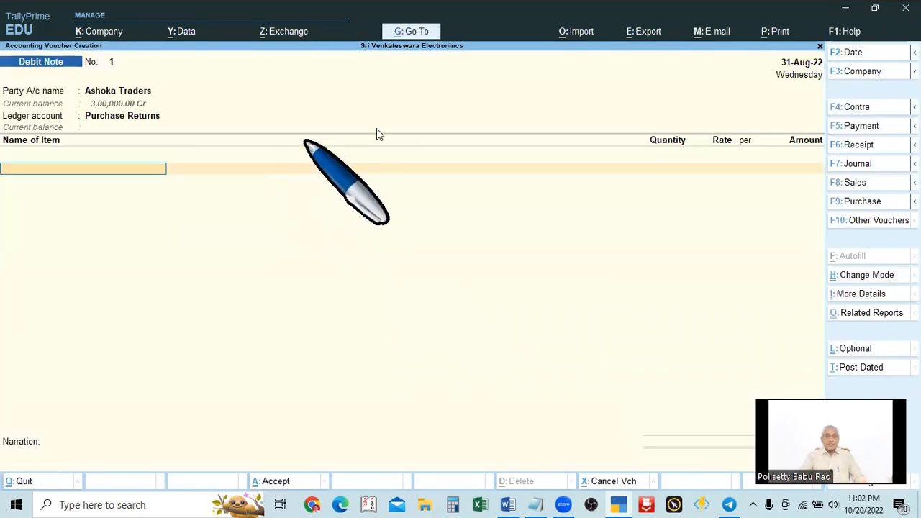
click(146, 93)
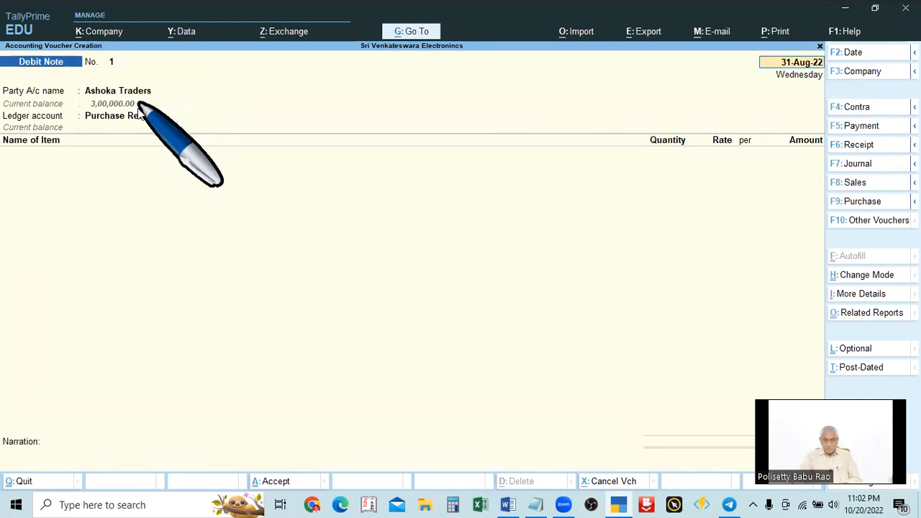
click(131, 117)
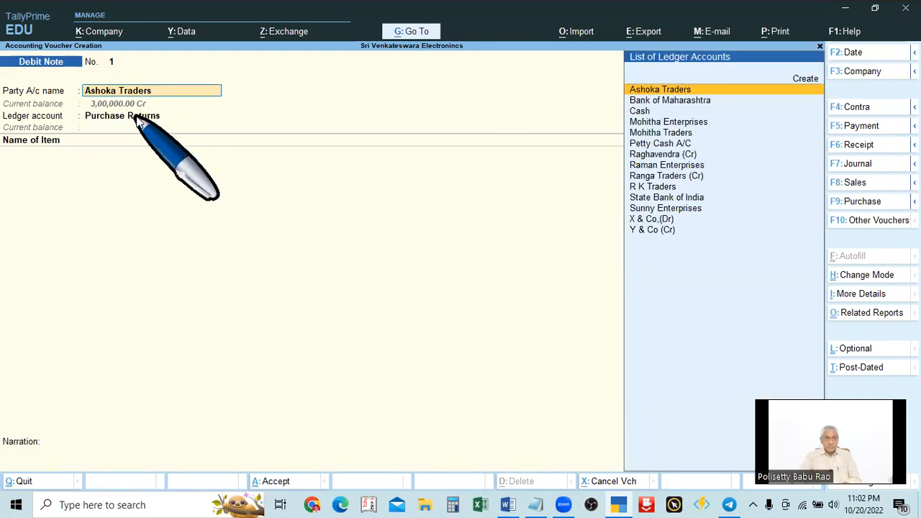
click(136, 119)
text(Purchase Re)
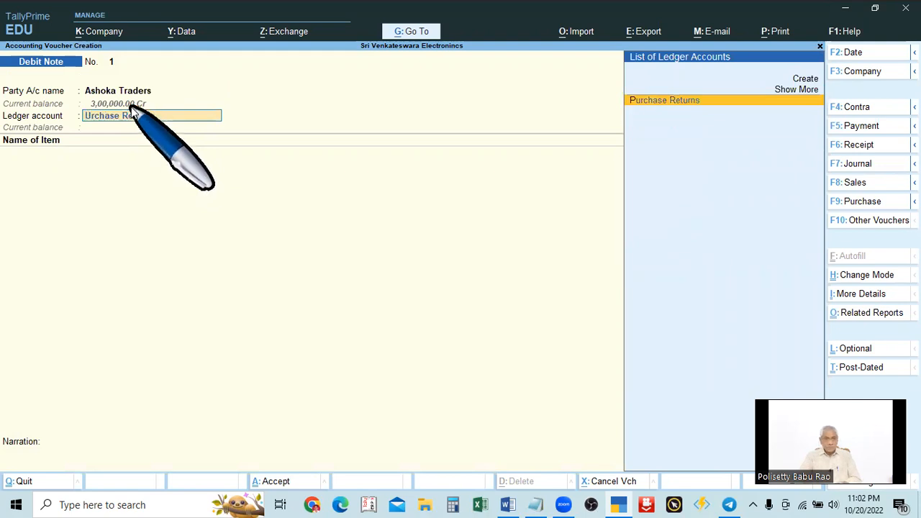
key(BackSpace)
key(BackSpace)
key(BackSpace)
key(BackSpace)
key(BackSpace)
key(BackSpace)
key(BackSpace)
key(BackSpace)
key(BackSpace)
key(BackSpace)
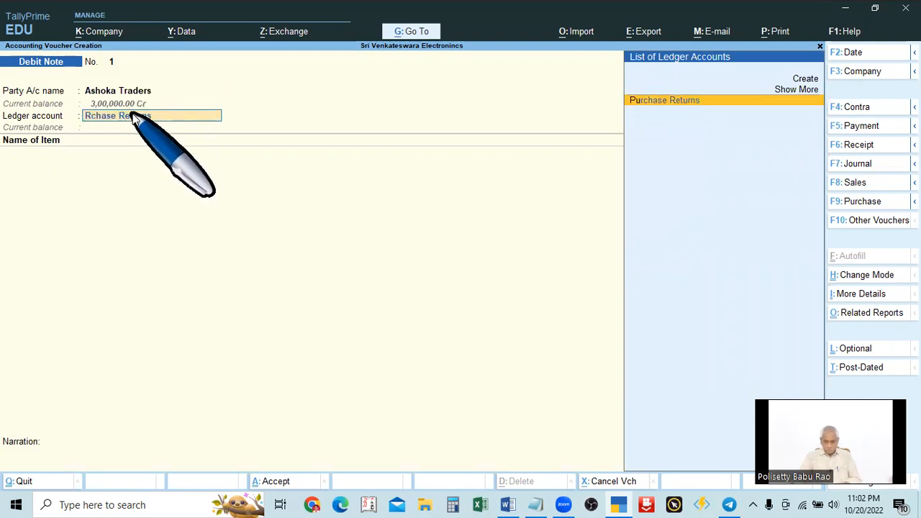
key(BackSpace)
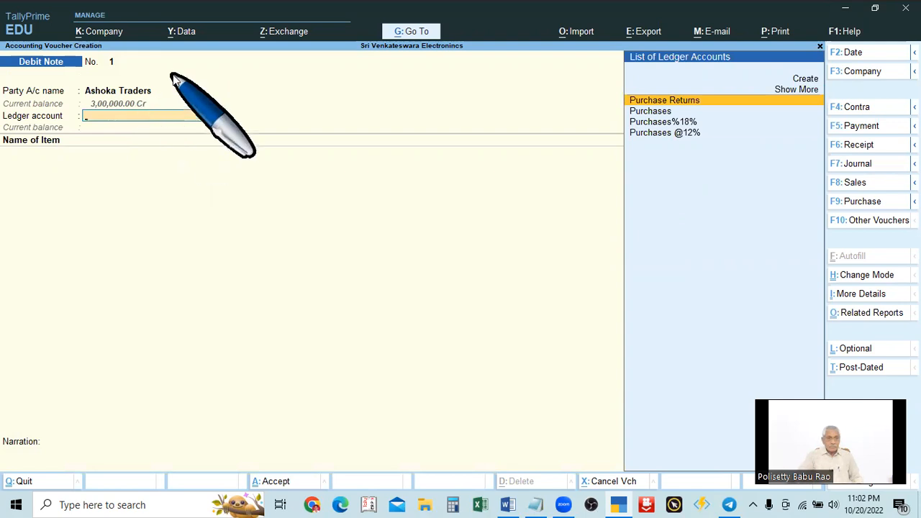
click(151, 93)
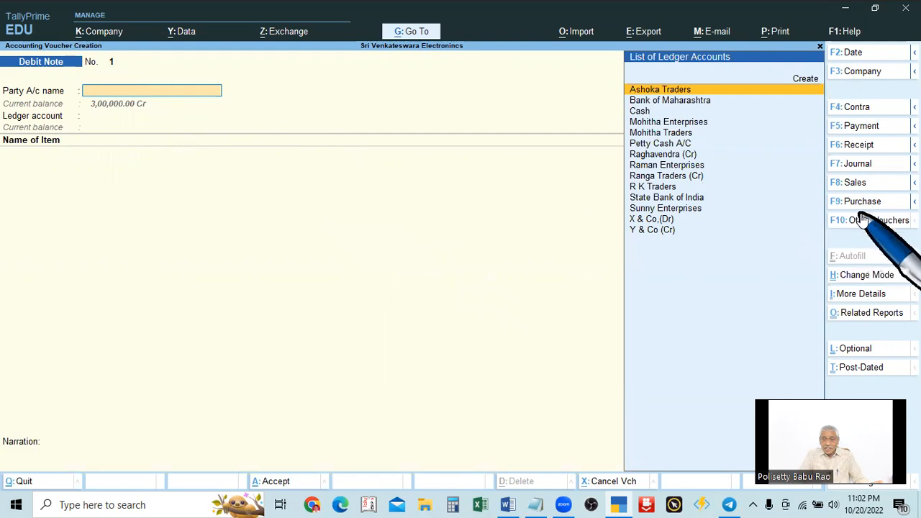
key(Escape)
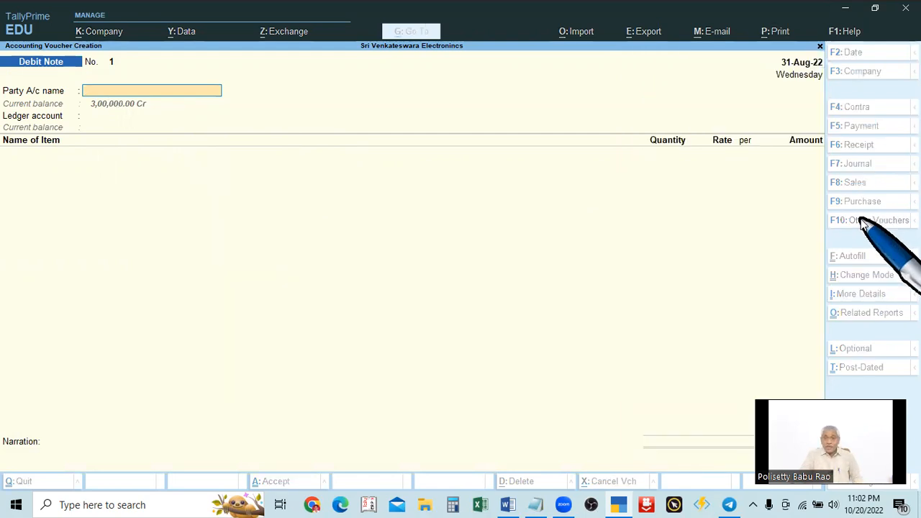
key(Escape)
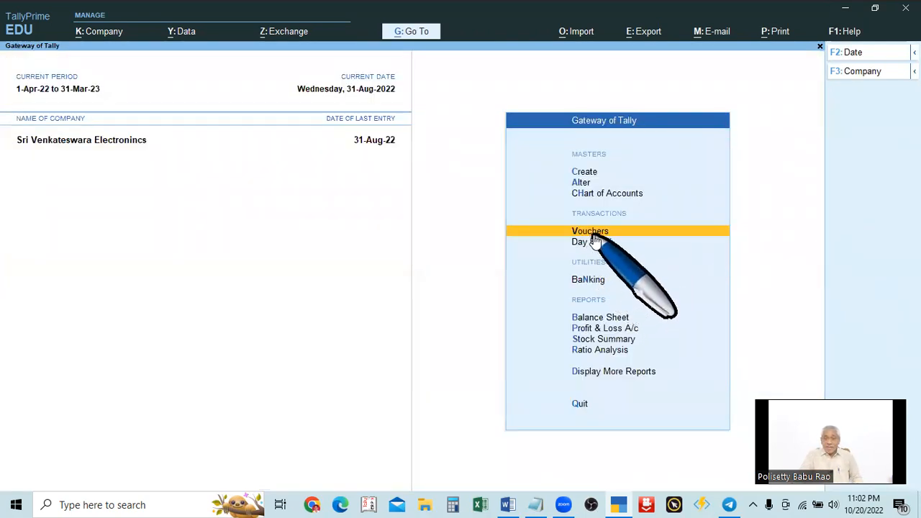
- Reopen voucher entry and check the Debit Note entry in the voucher types list, from both a Debit Note and a Payment voucher
key(Return)
click(882, 220)
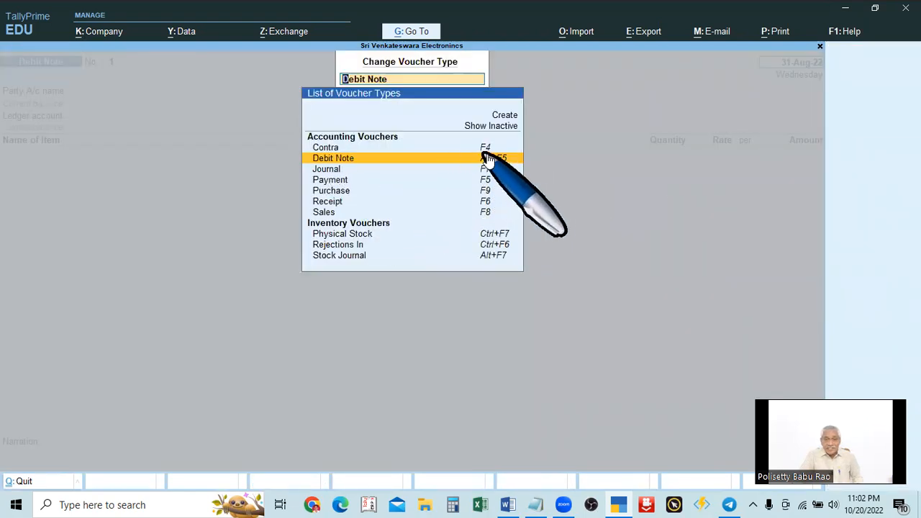
key(BackSpace)
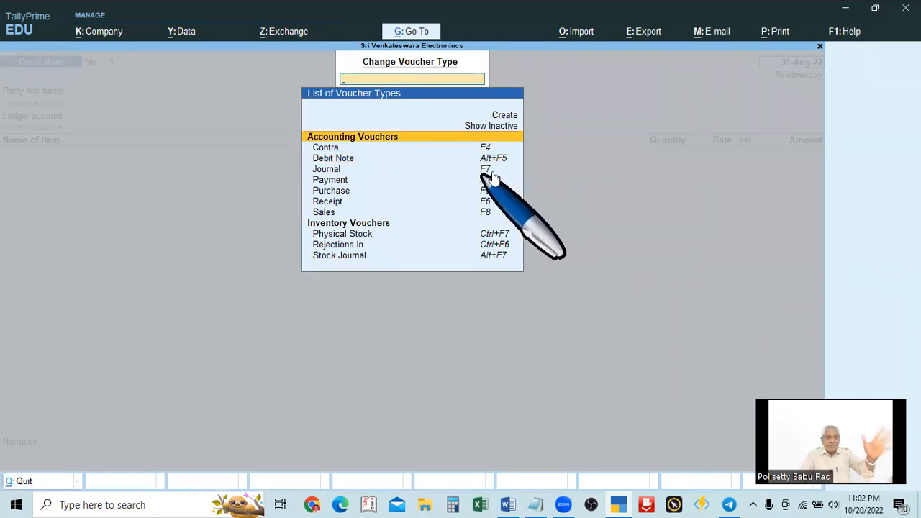
key(Escape)
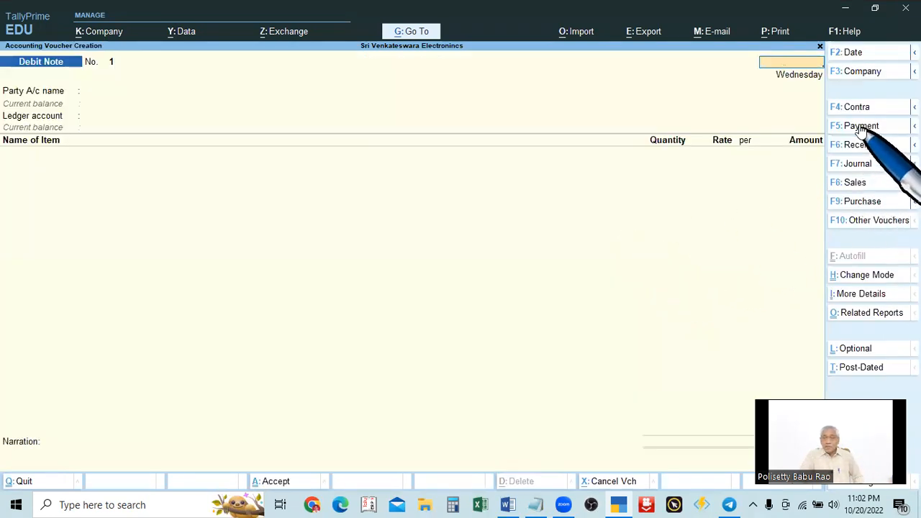
click(856, 125)
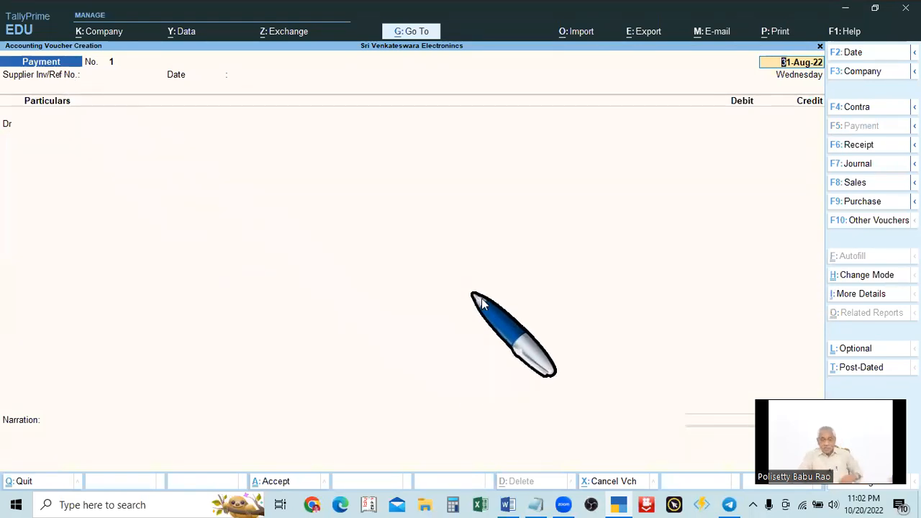
click(877, 222)
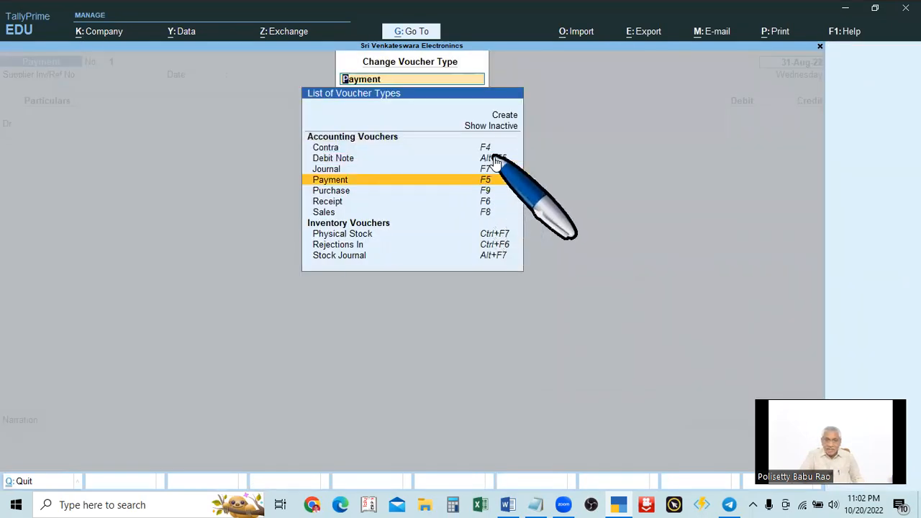
key(Escape)
key(Escape)
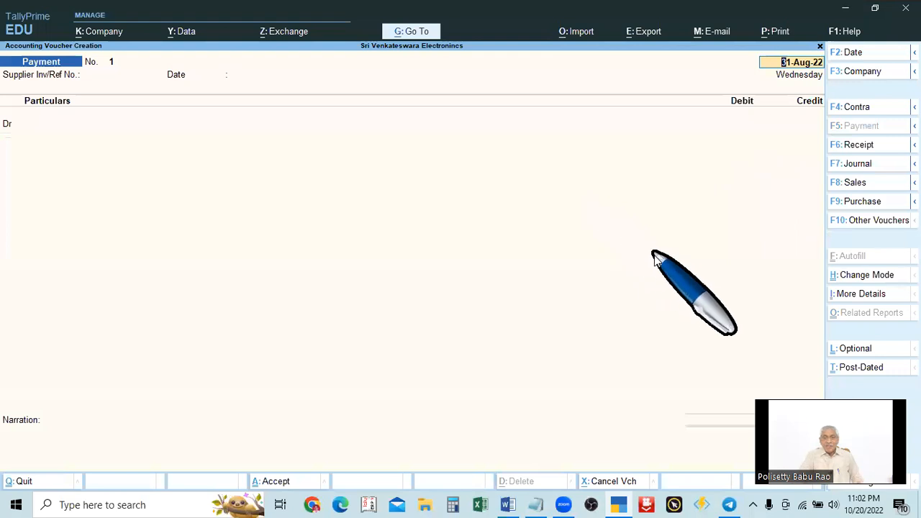
- Change the Payment voucher to a Debit Note and view the additional options grouped with Company and Payment
click(916, 128)
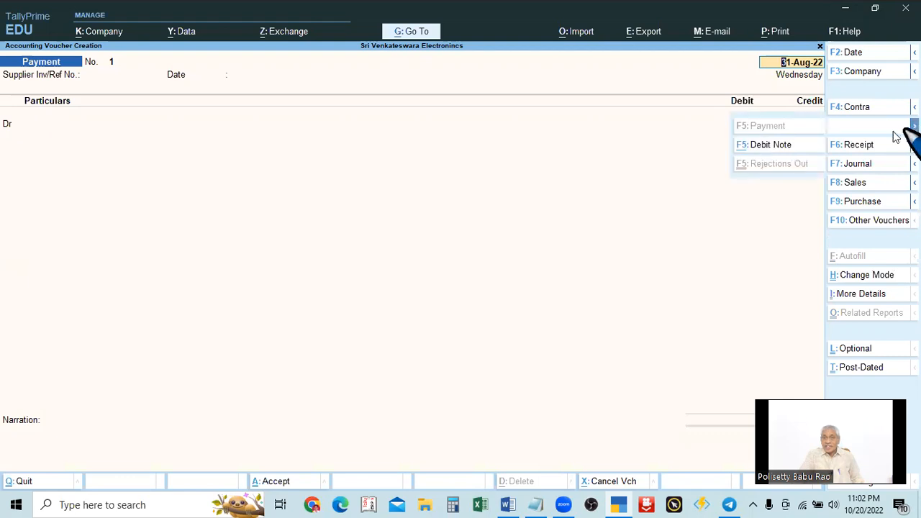
click(785, 151)
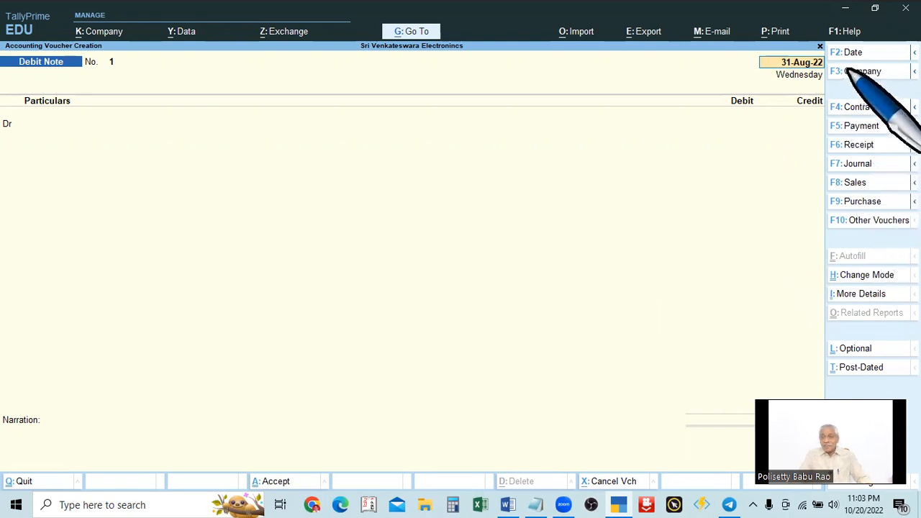
click(915, 72)
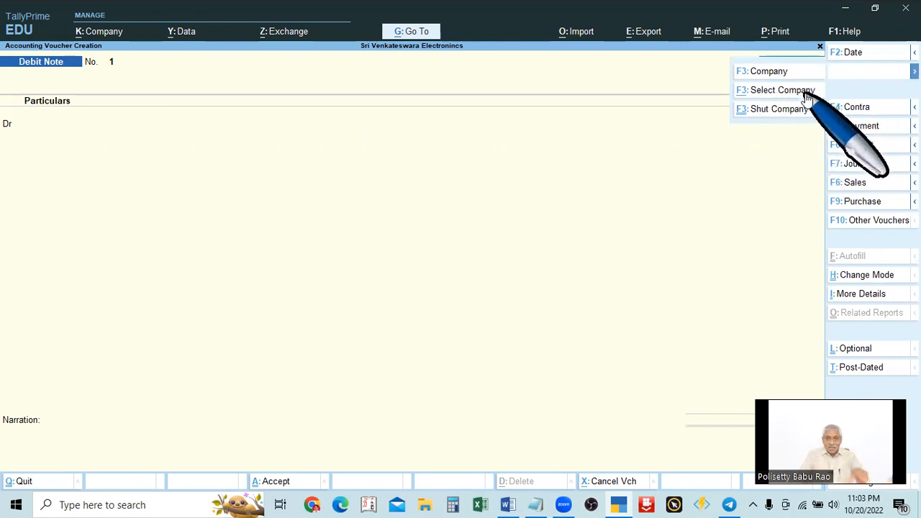
click(916, 71)
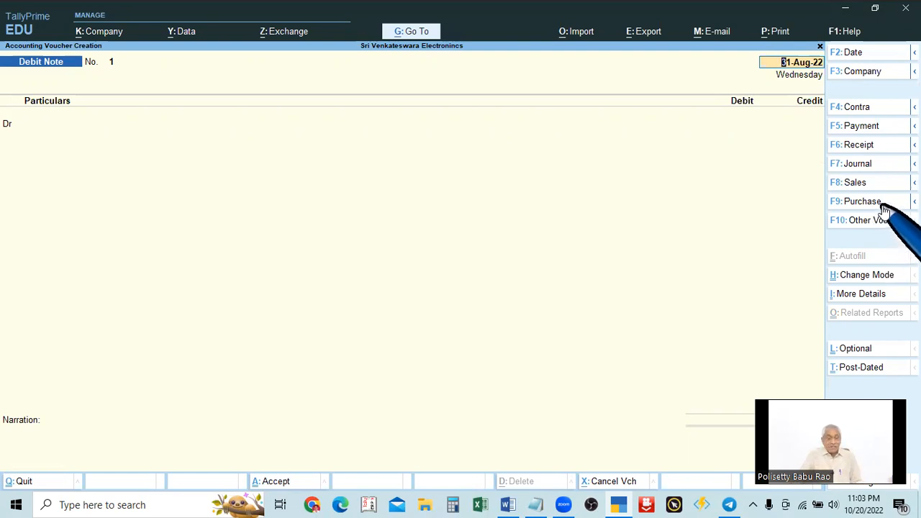
click(914, 127)
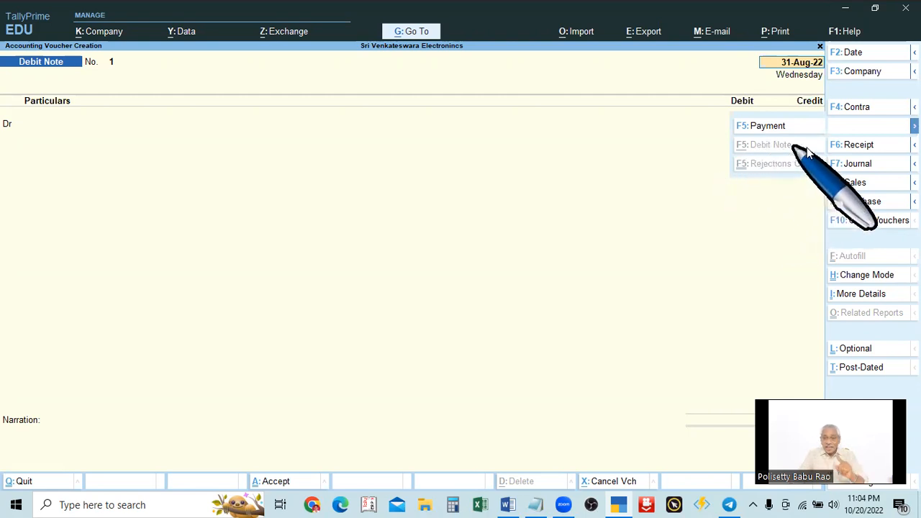
- Change the voucher type to Sales, then back to Debit Note
click(853, 183)
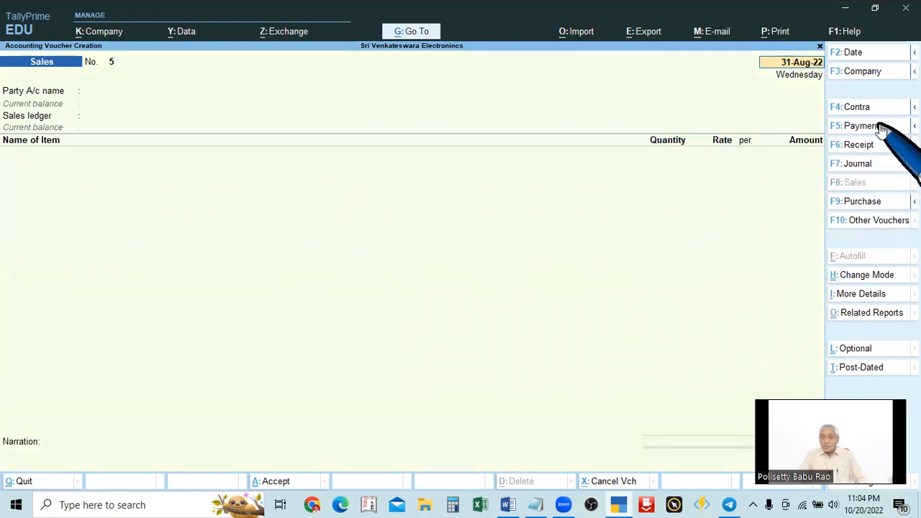
click(914, 126)
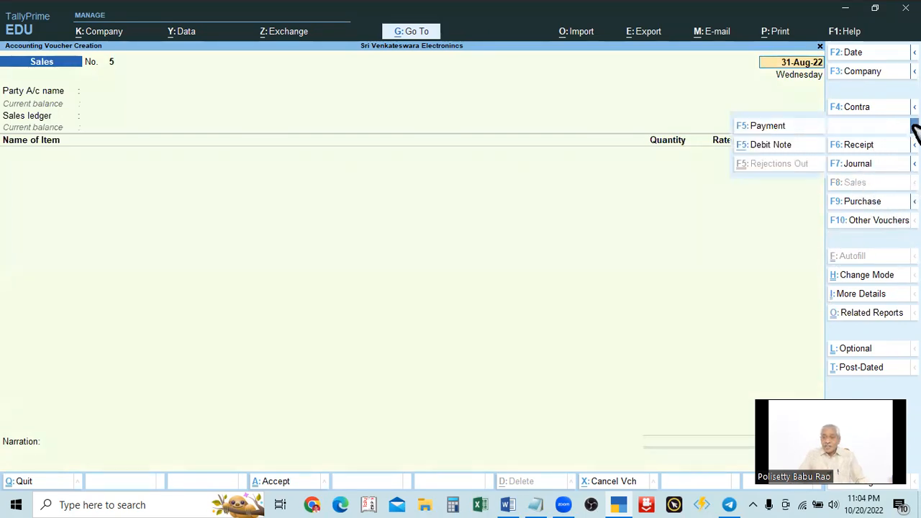
click(773, 148)
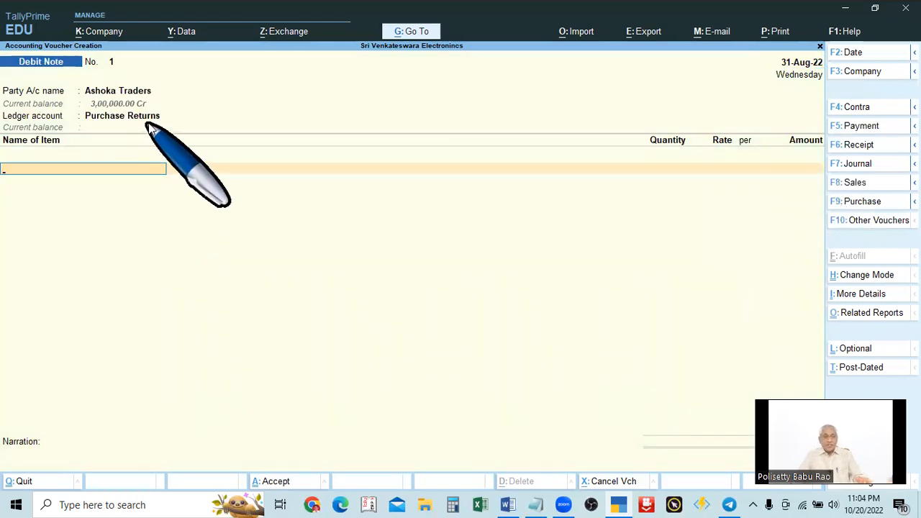
- Discard the Debit Note begun for Ashoka Traders with the Purchase Returns ledger and reopen voucher entry
click(151, 91)
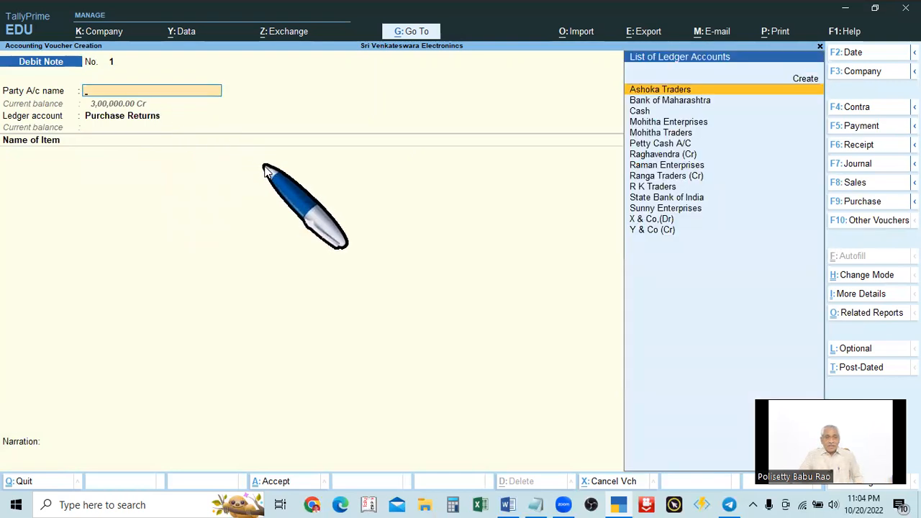
key(Escape)
key(Escape)
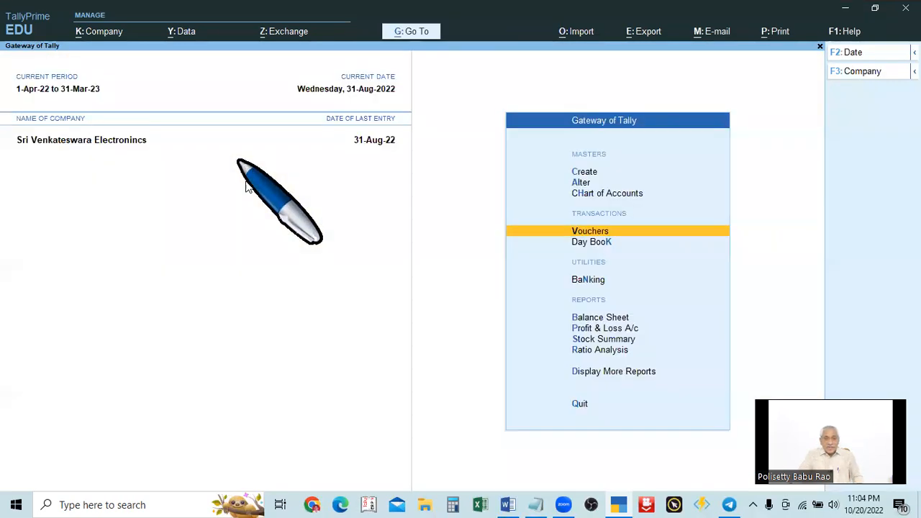
click(583, 235)
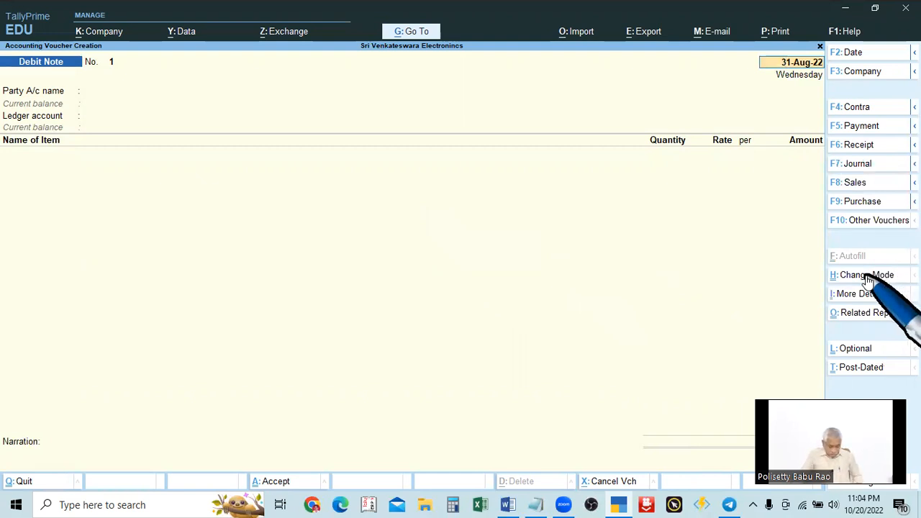
- Review the available voucher modes for the Debit Note, including As Voucher, and choose Item Invoice
key(ctrl)
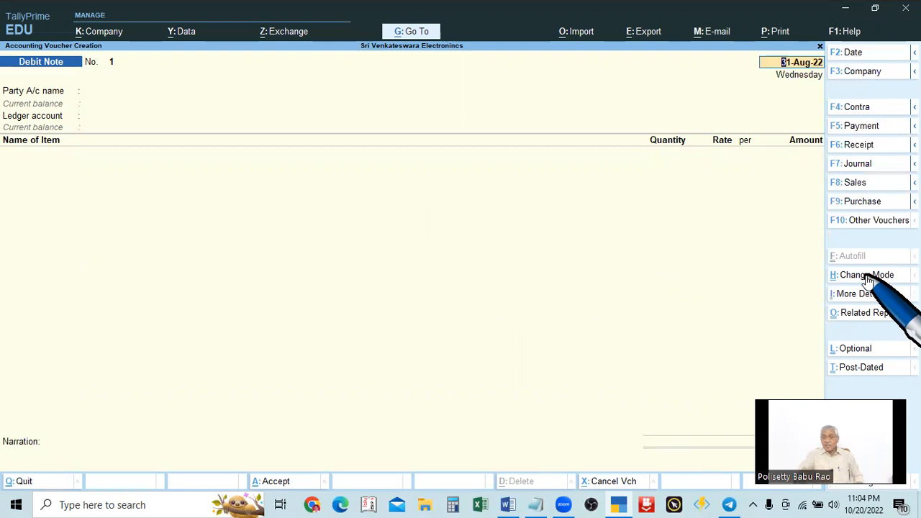
click(866, 276)
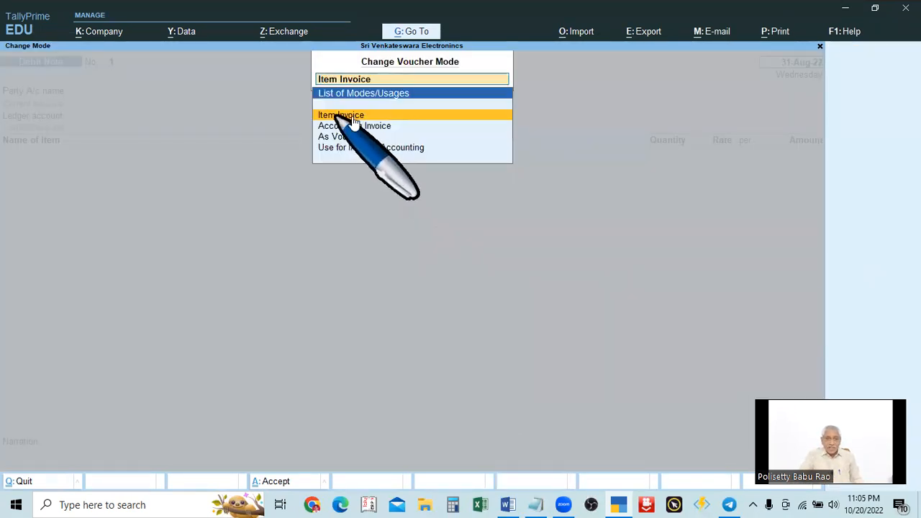
click(335, 138)
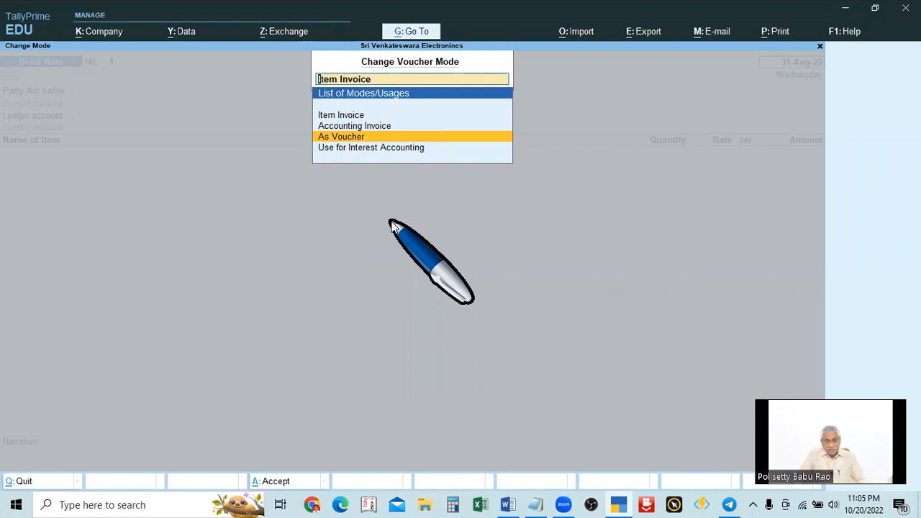
click(339, 117)
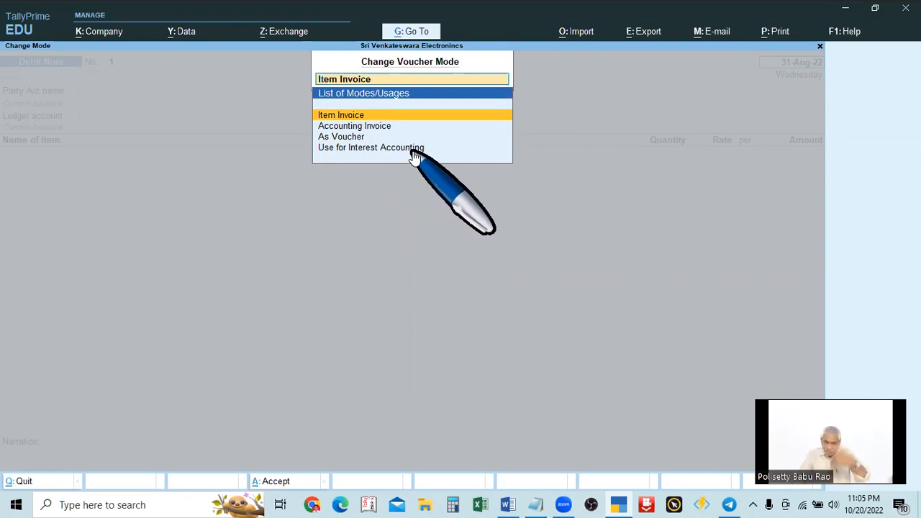
click(345, 115)
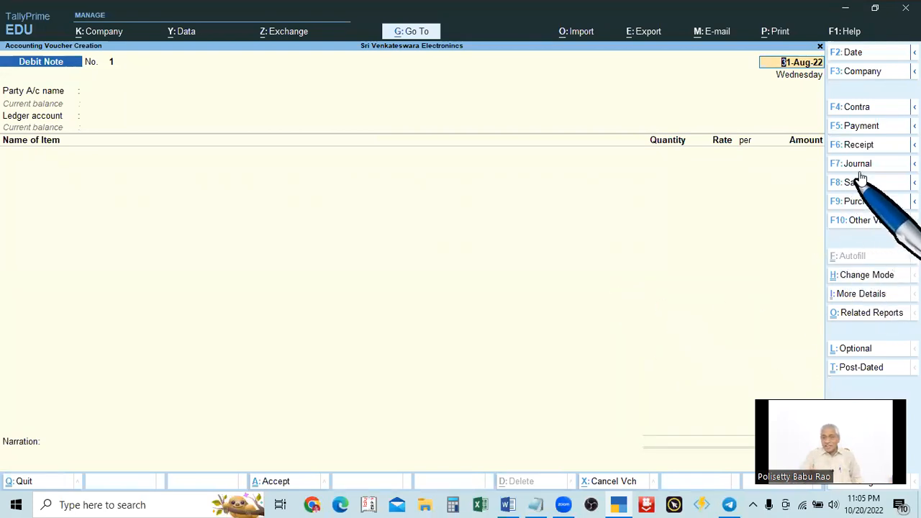
- Examine the list of voucher types with inactive types shown and again with only the active ones
click(888, 220)
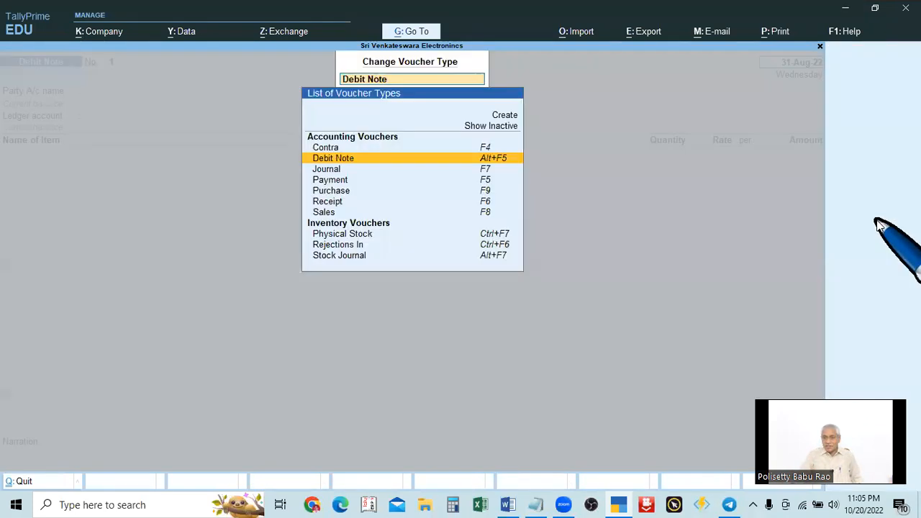
click(495, 128)
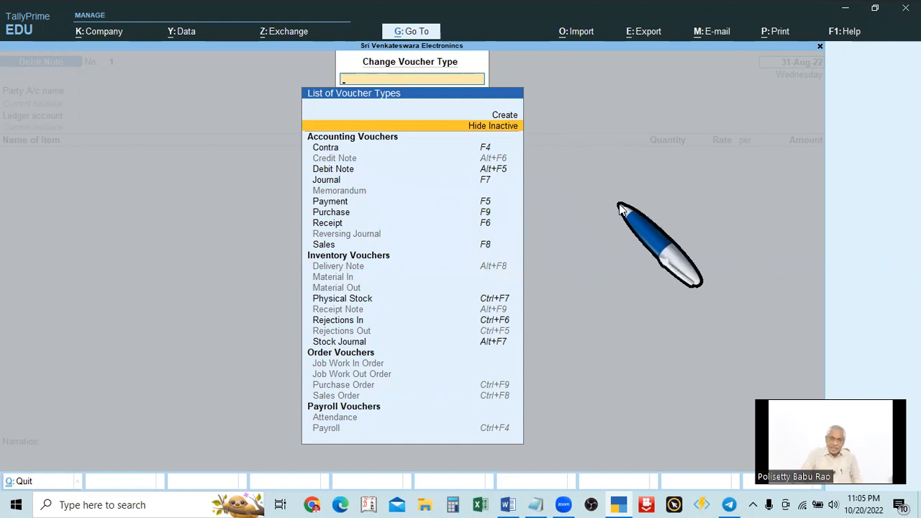
key(Escape)
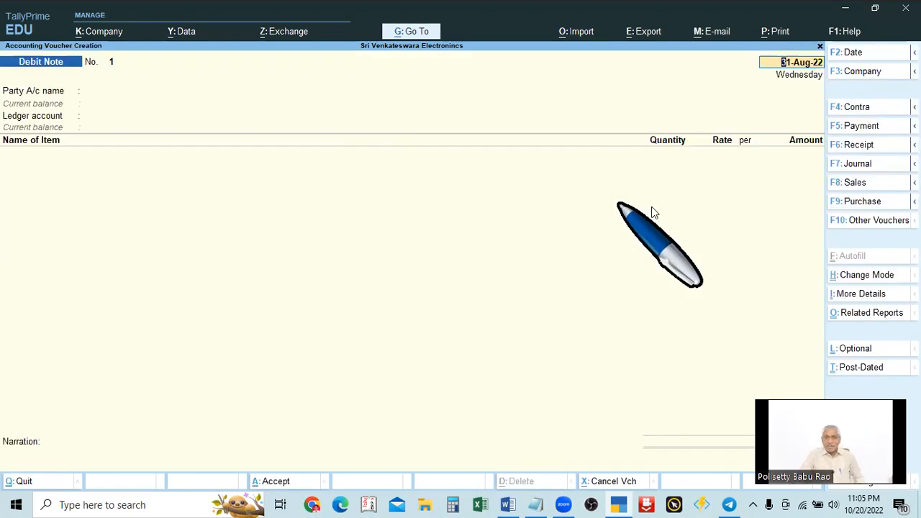
click(871, 220)
key(BackSpace)
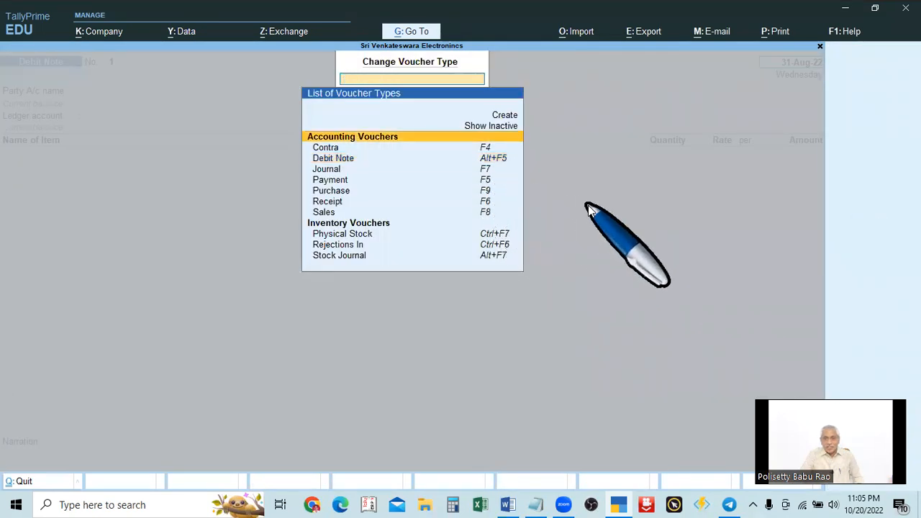
key(Escape)
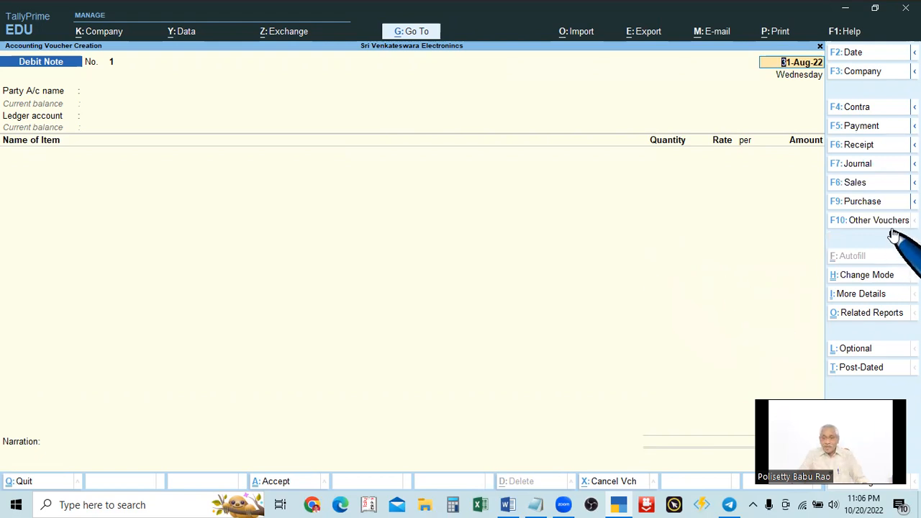
- Change the voucher type to Journal, then back to Debit Note in Item Invoice mode
click(914, 126)
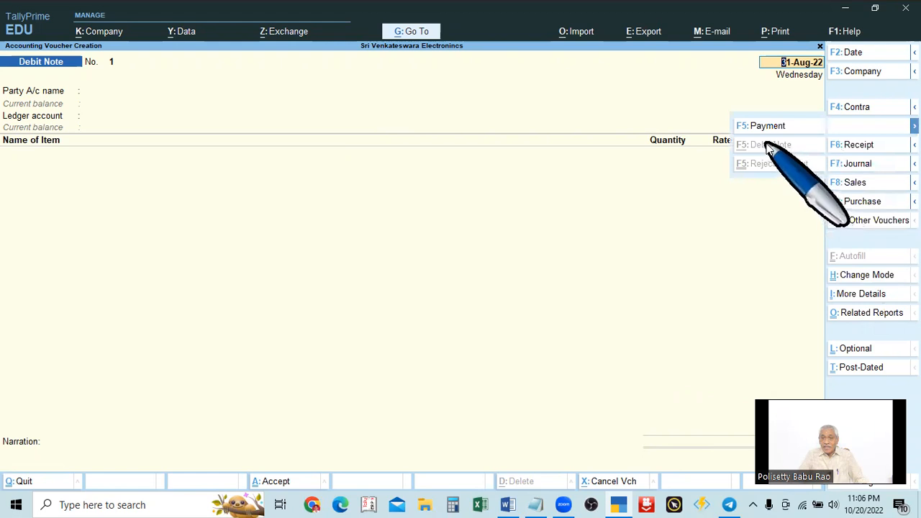
click(853, 164)
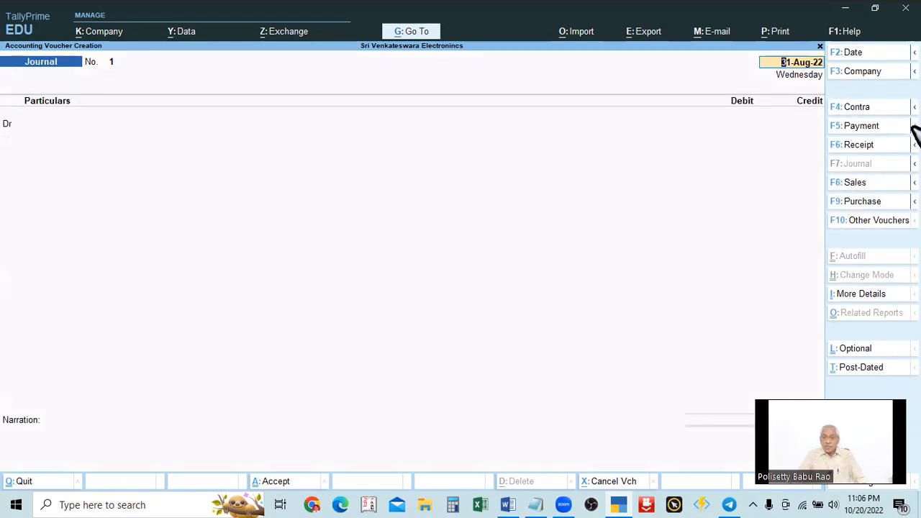
mouse_move(914, 130)
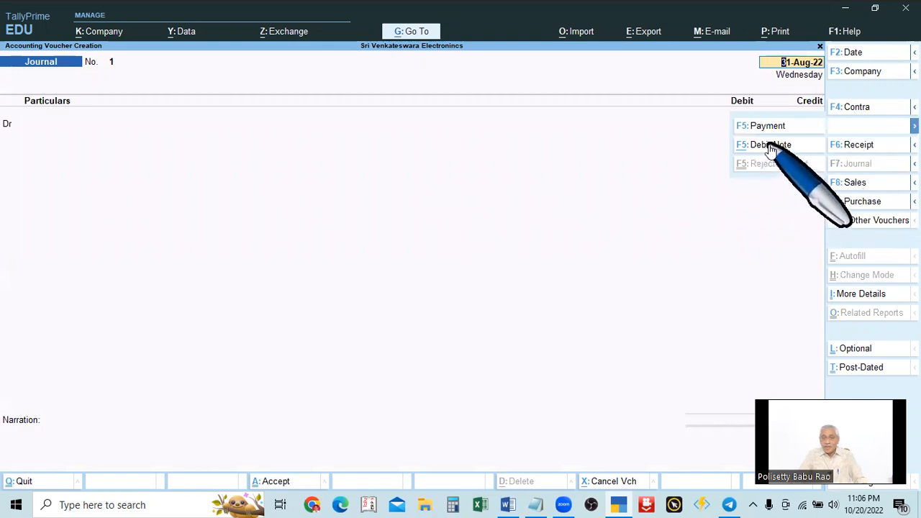
click(761, 145)
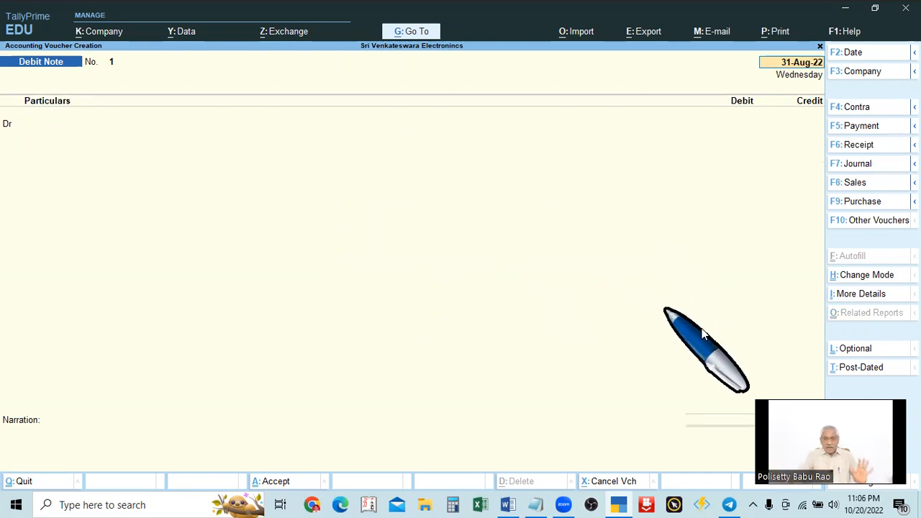
click(879, 276)
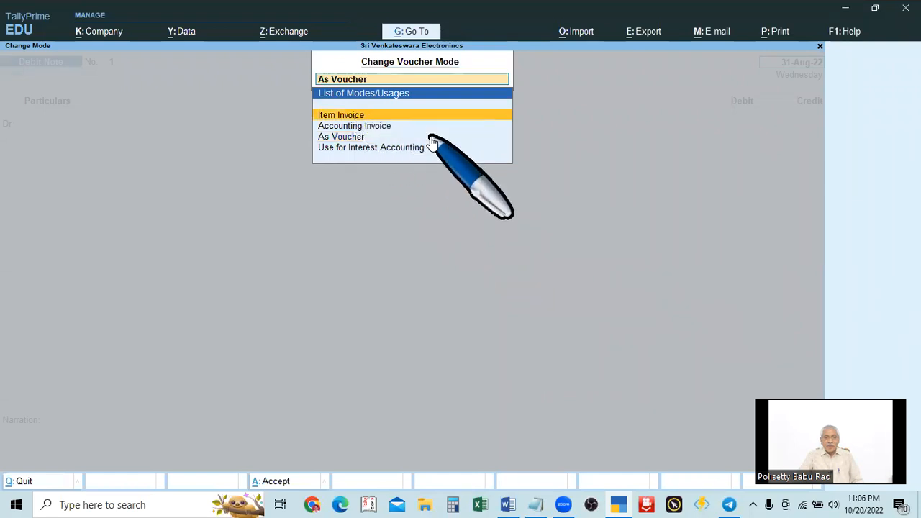
key(Return)
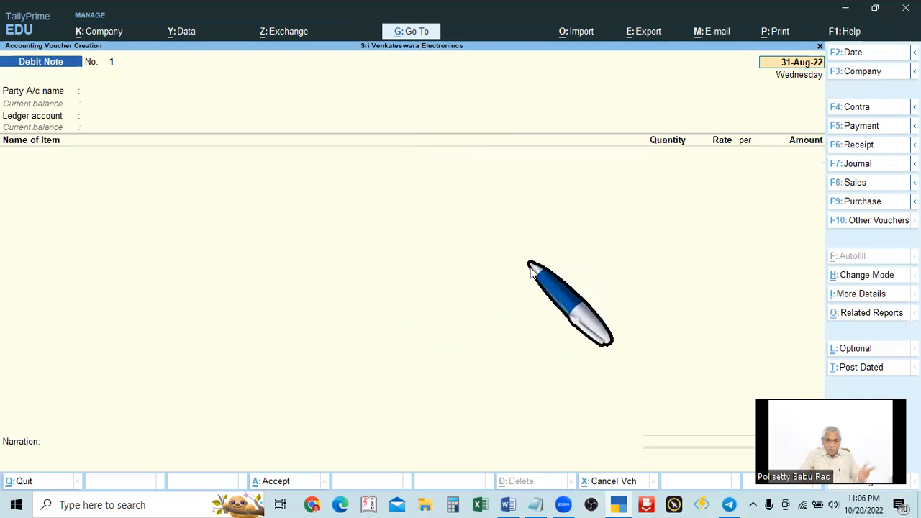
- Check the first Problem 8 transaction in Notepad and set the Debit Note's voucher date to 31.7 in TallyPrime
key(alt+Tab)
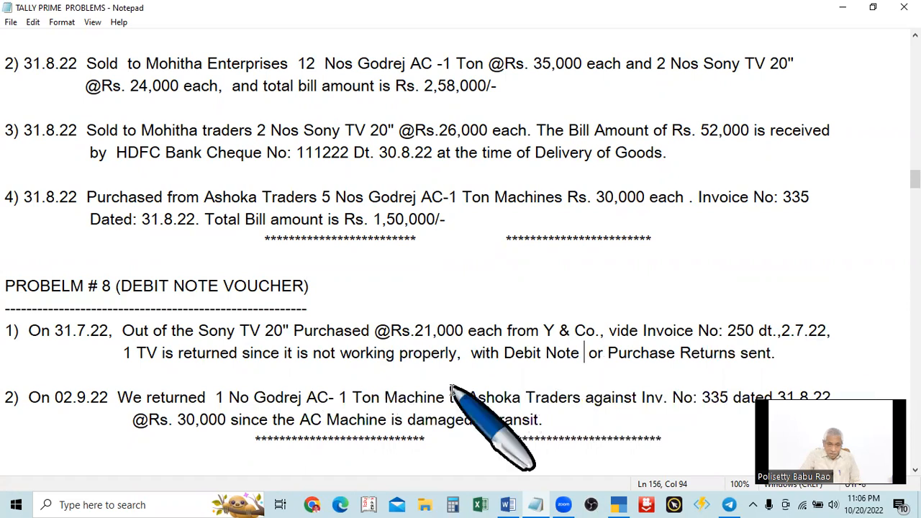
key(alt+Tab)
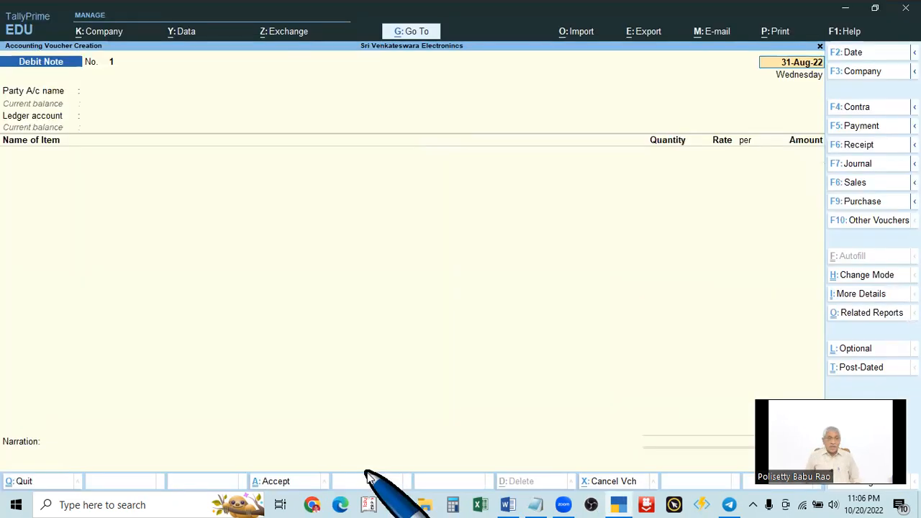
key(F2)
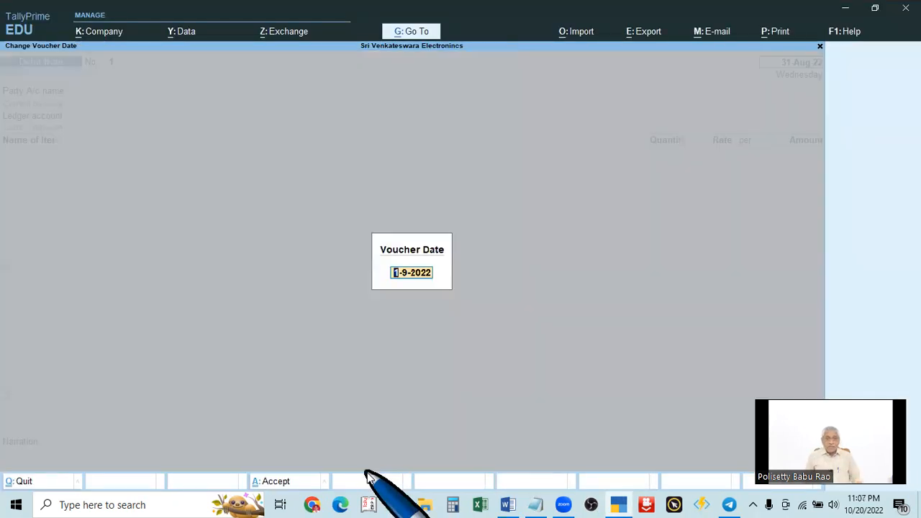
text(31.7)
key(Return)
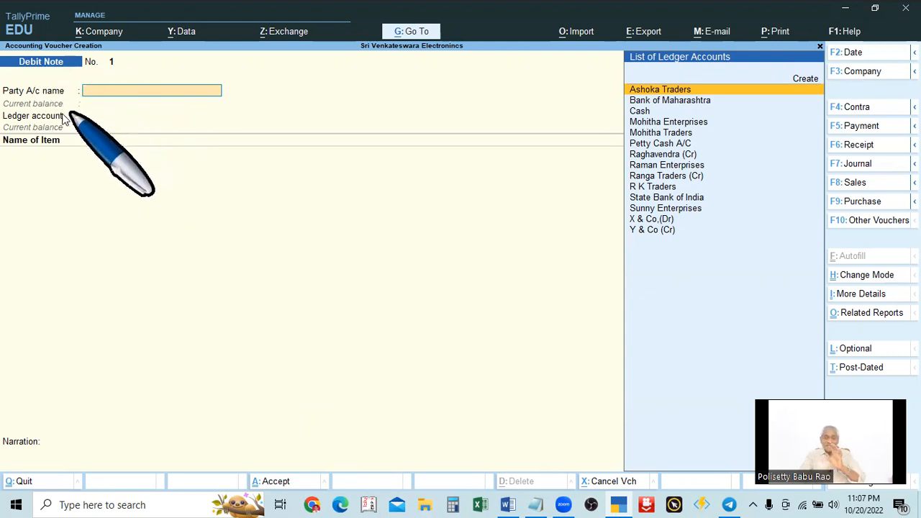
- Switch to Notepad and compare the Y & Co. purchase in Problem 6 with the first return transaction in Problem 8
key(alt)
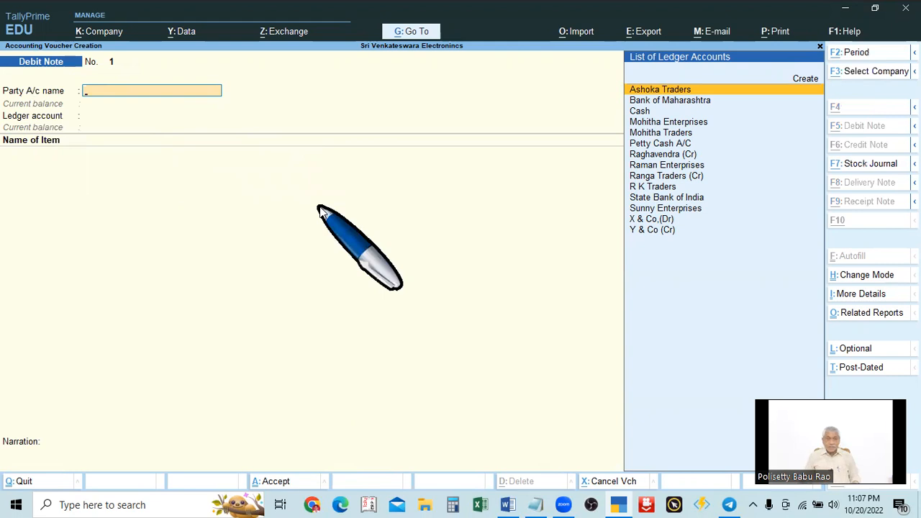
key(alt+Tab)
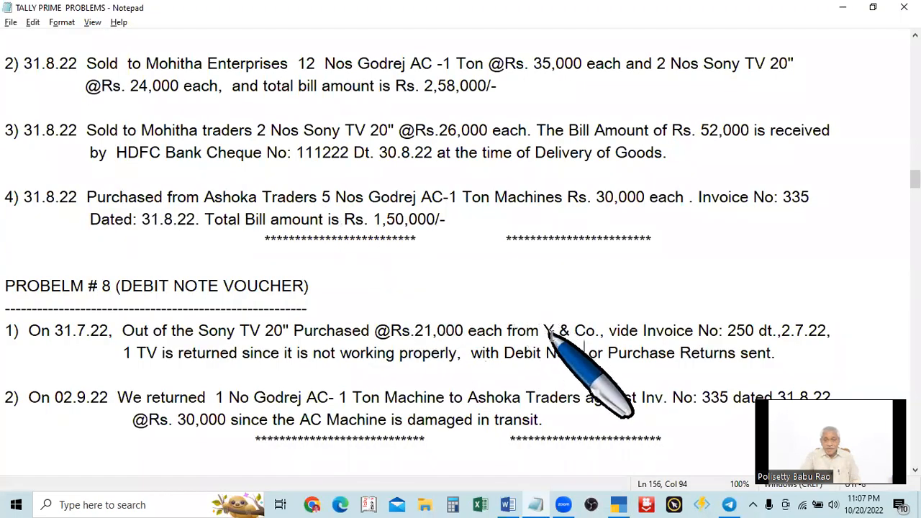
scroll(548, 331, up, 5)
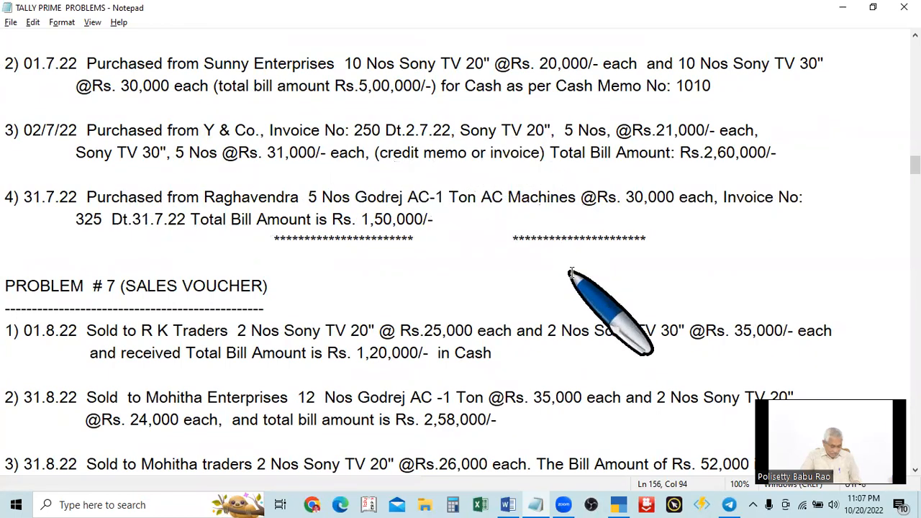
key(alt+Tab)
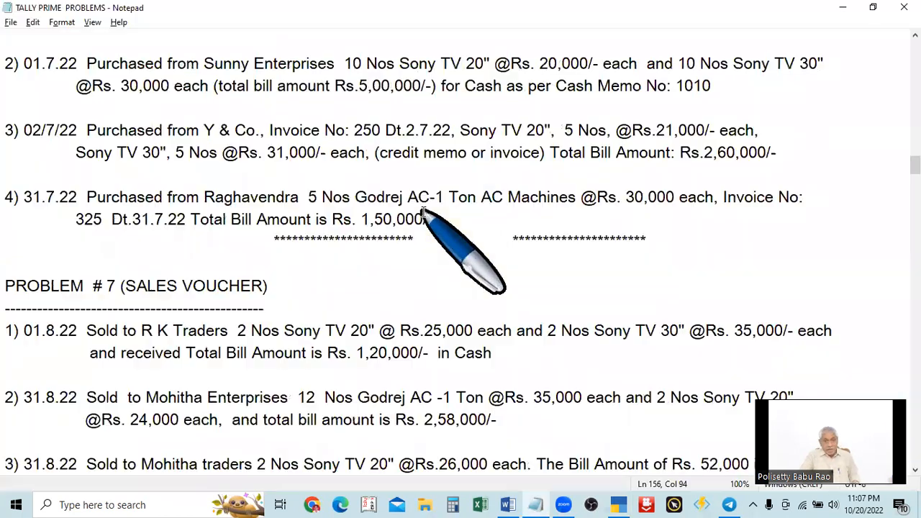
key(alt+Tab)
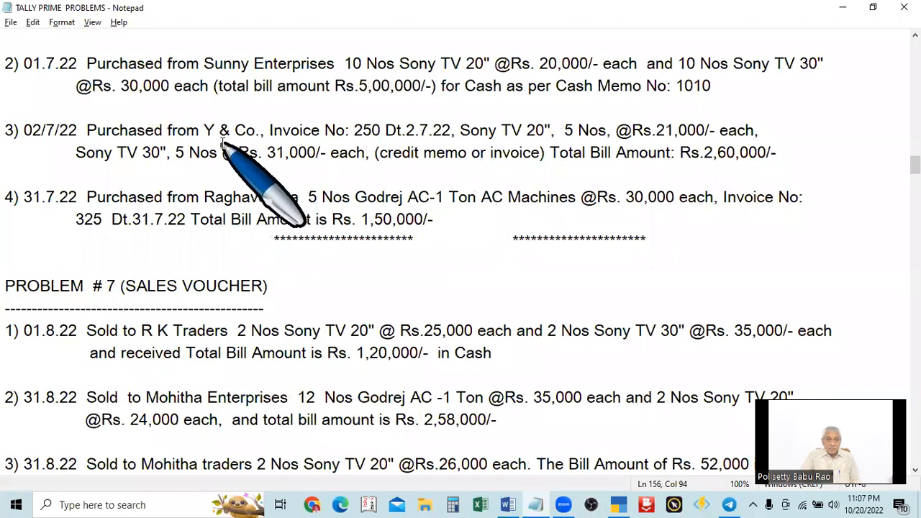
scroll(274, 194, up, 1)
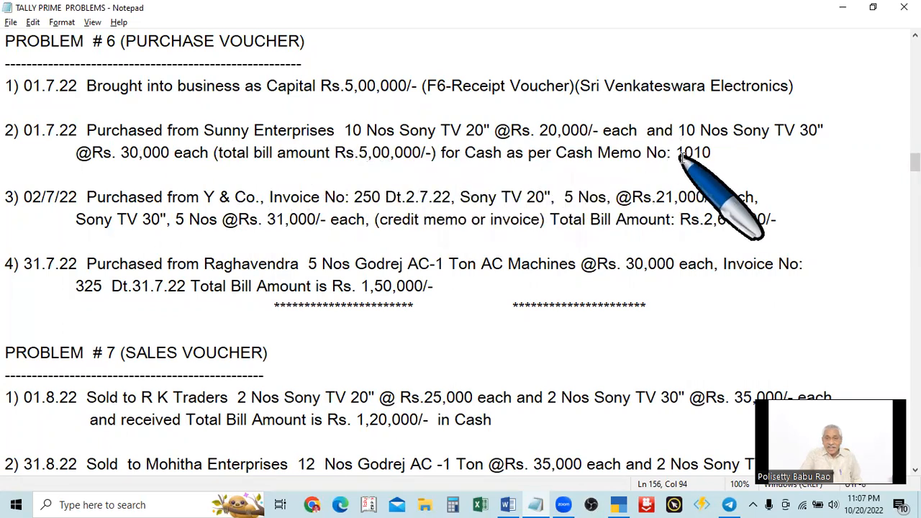
key(alt+Tab)
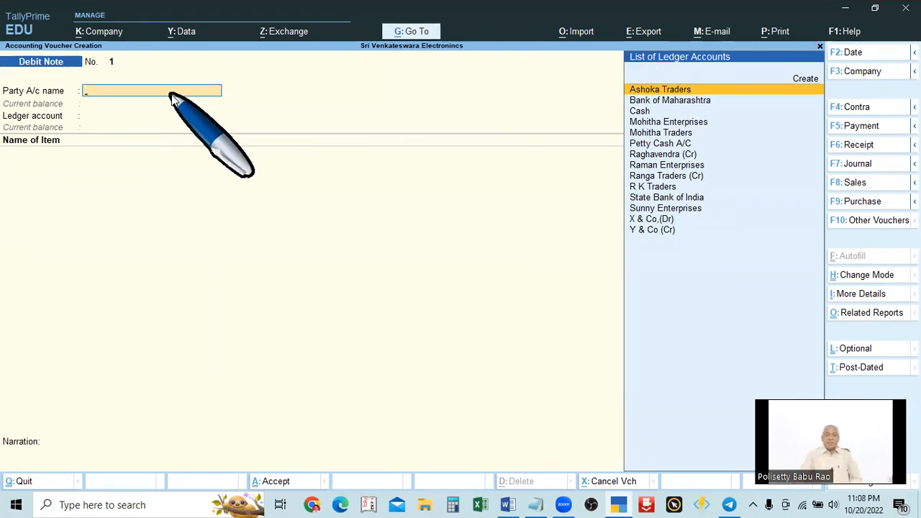
key(alt+Tab)
key(alt+Tab)
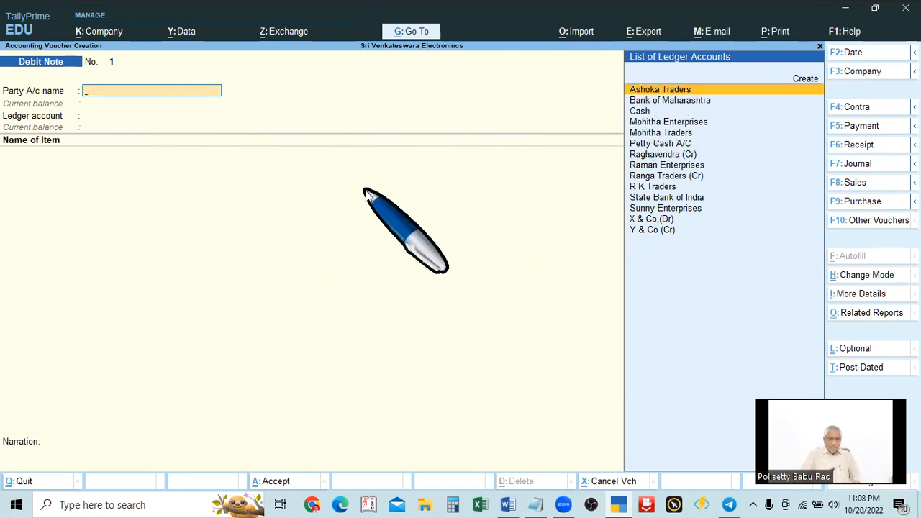
key(alt+Tab)
scroll(371, 209, down, 3)
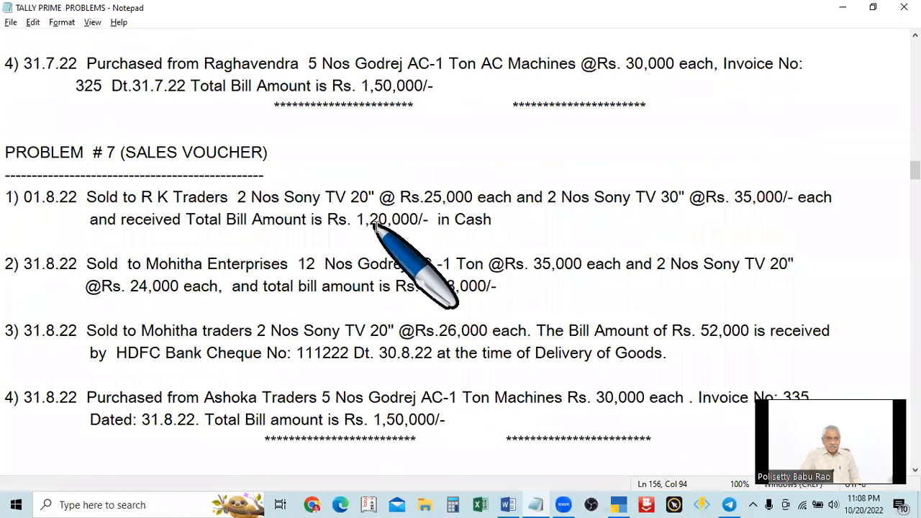
scroll(374, 224, down, 5)
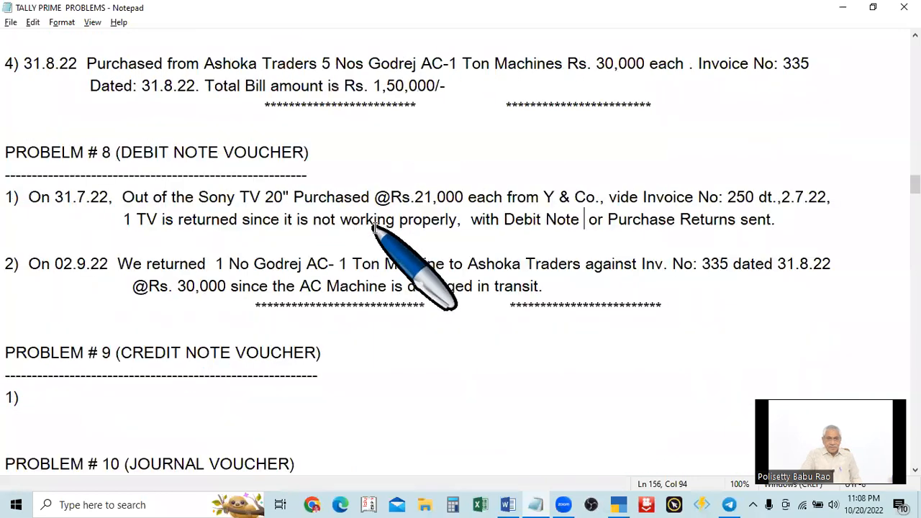
- Back in TallyPrime, choose Y & Co (Cr) as the Debit Note's party account
key(alt+Tab)
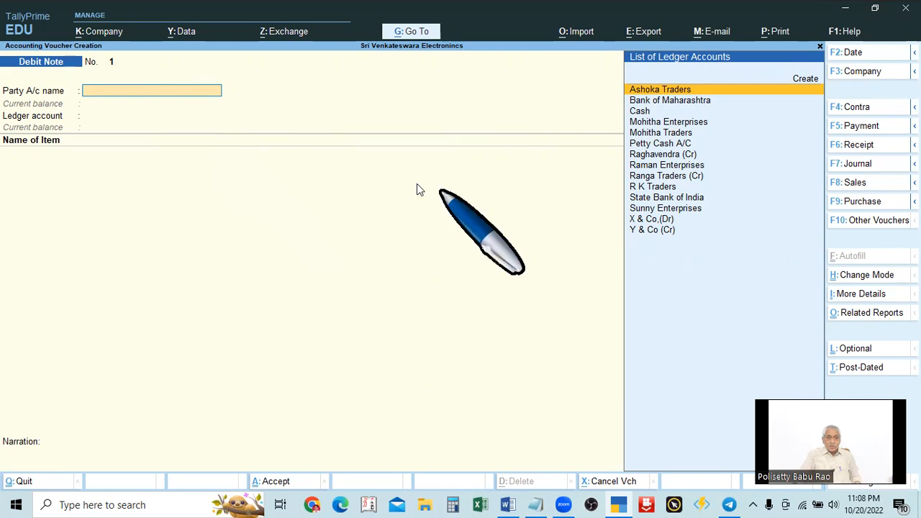
text(Y)
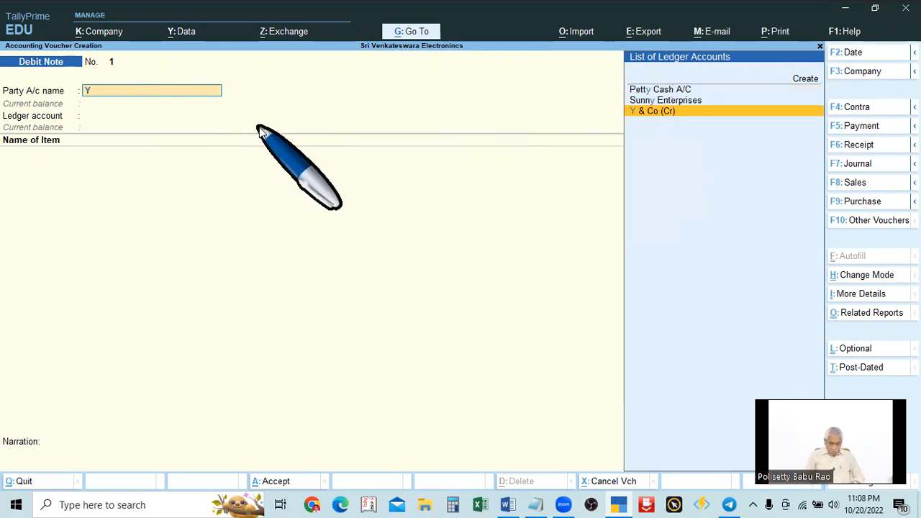
click(644, 115)
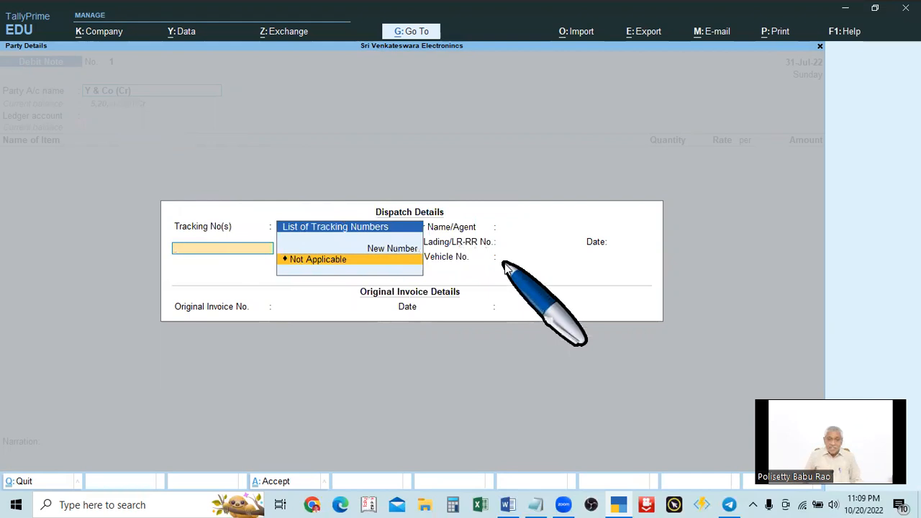
key(Return)
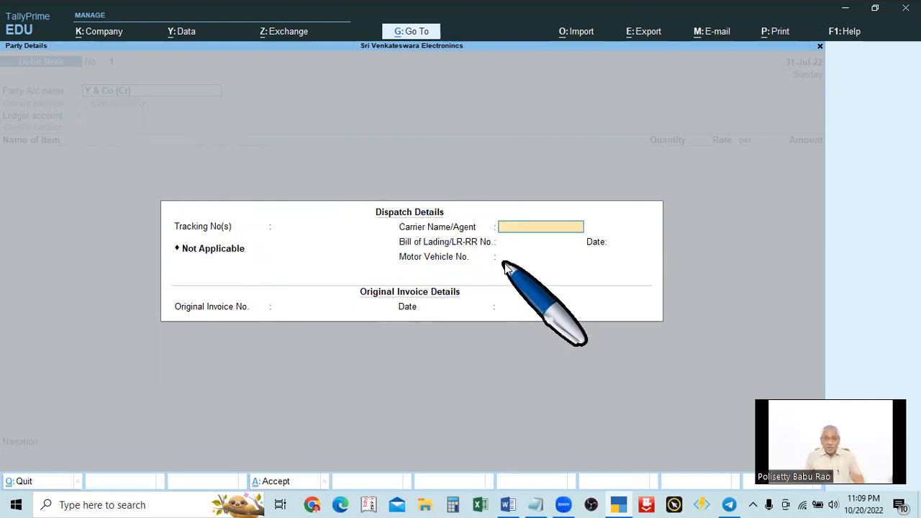
key(Return)
key(Return)
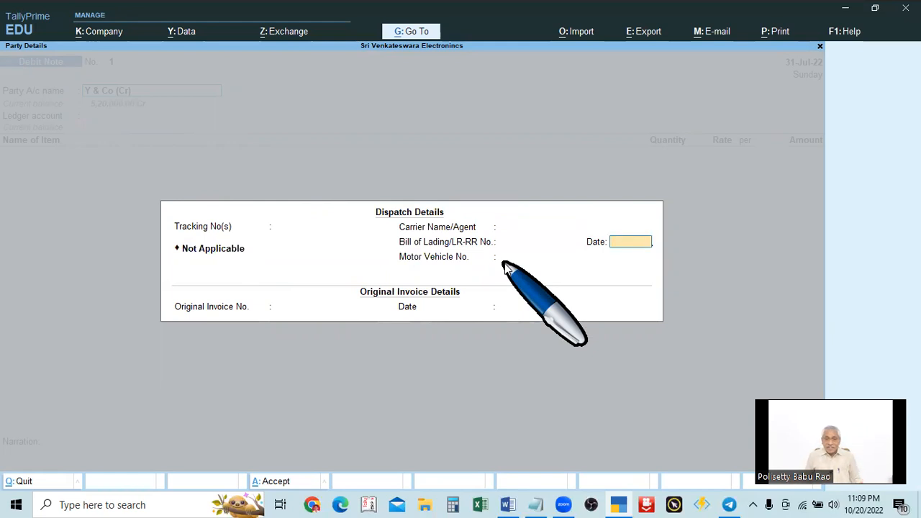
key(Return)
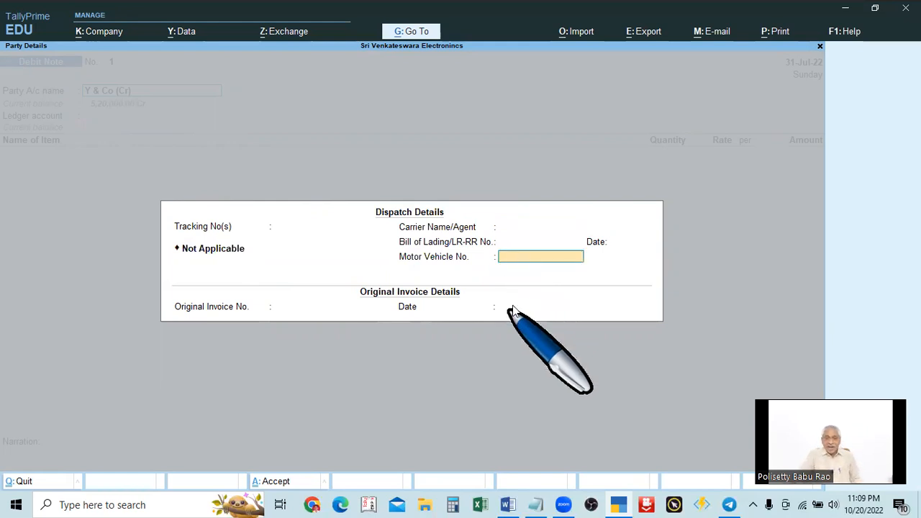
text(AP2)
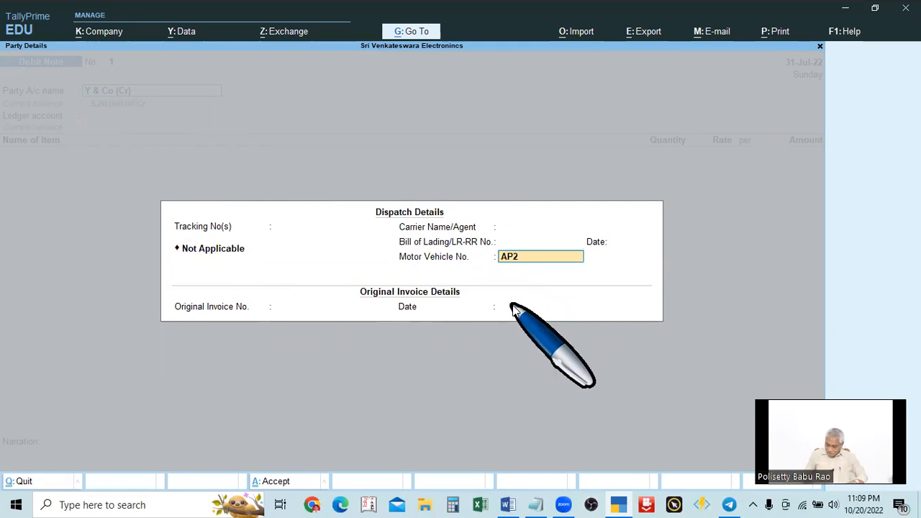
text(8X9959)
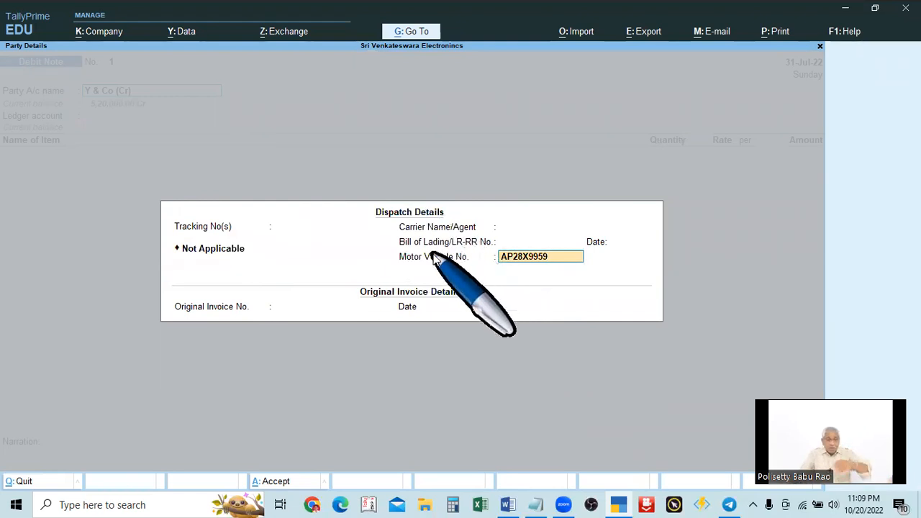
key(Return)
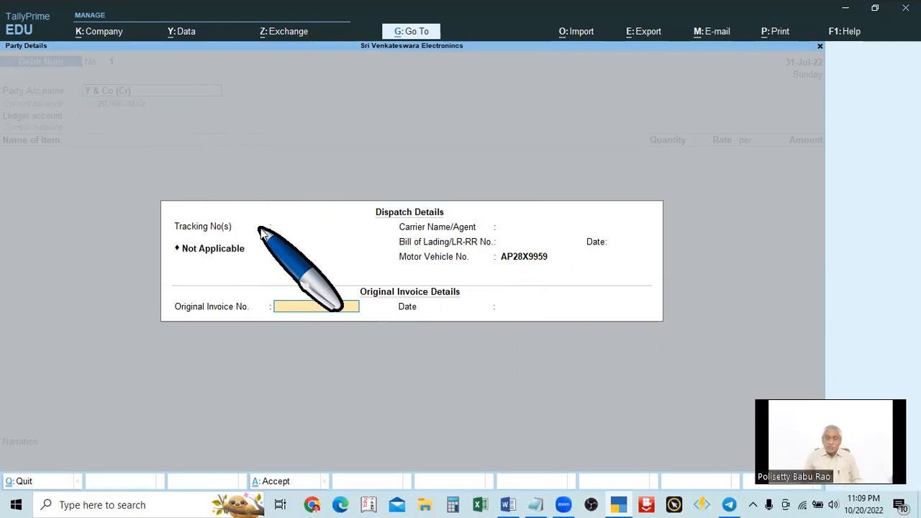
click(265, 231)
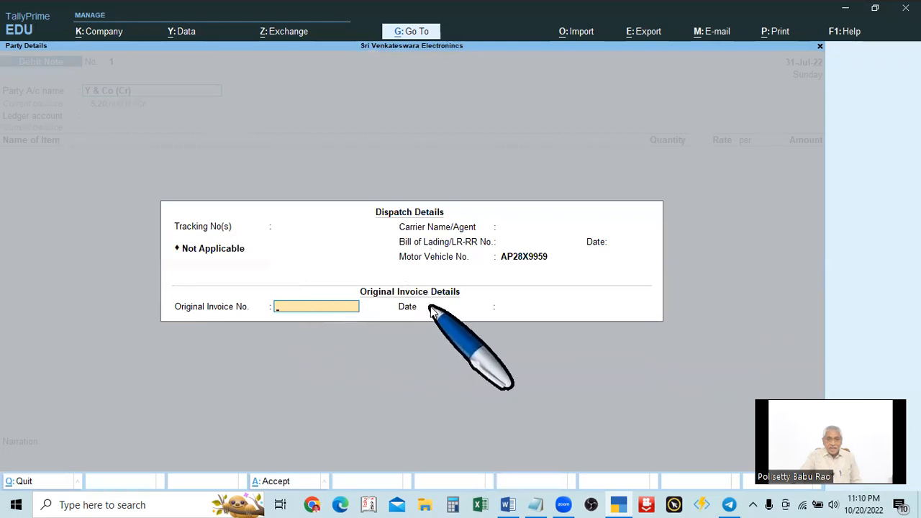
- Check the invoice reference in Notepad, then enter original invoice number 2502 and date 2.7 in TallyPrime's original invoice details
key(alt+Tab)
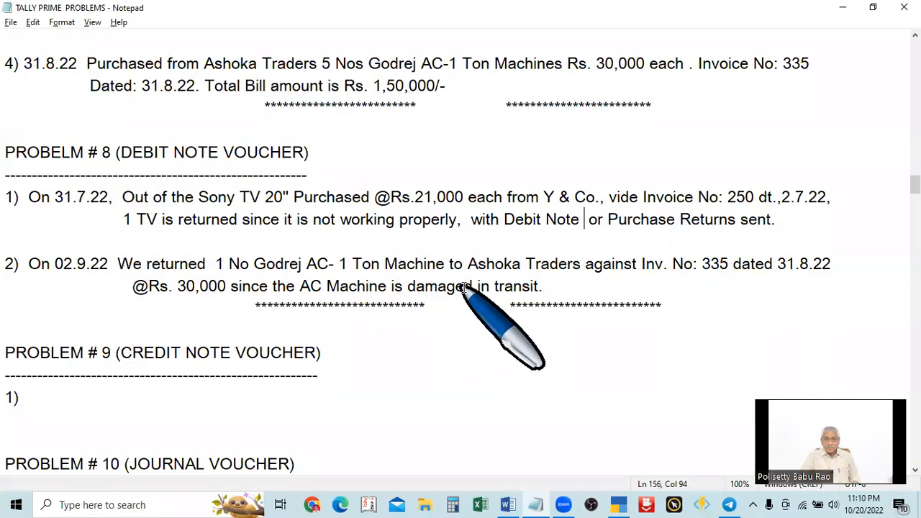
key(alt+Tab)
key(alt+Tab)
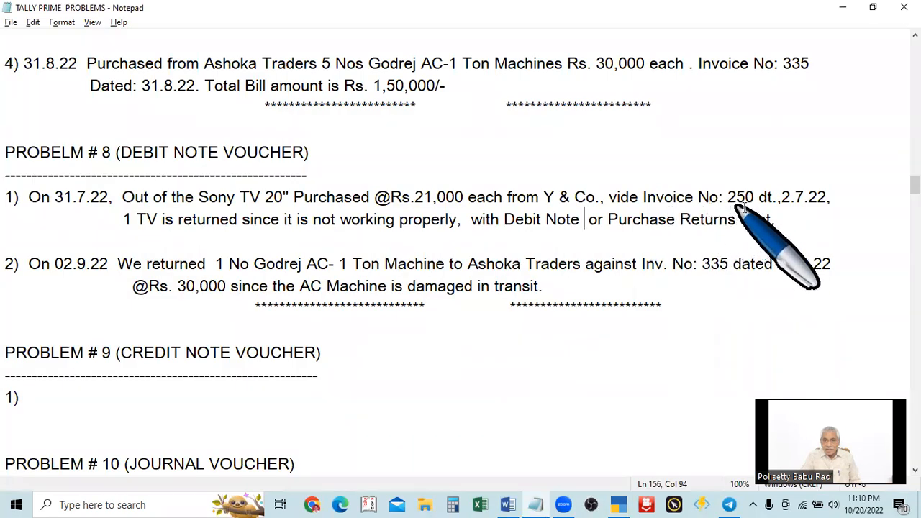
key(alt+Tab)
text(250)
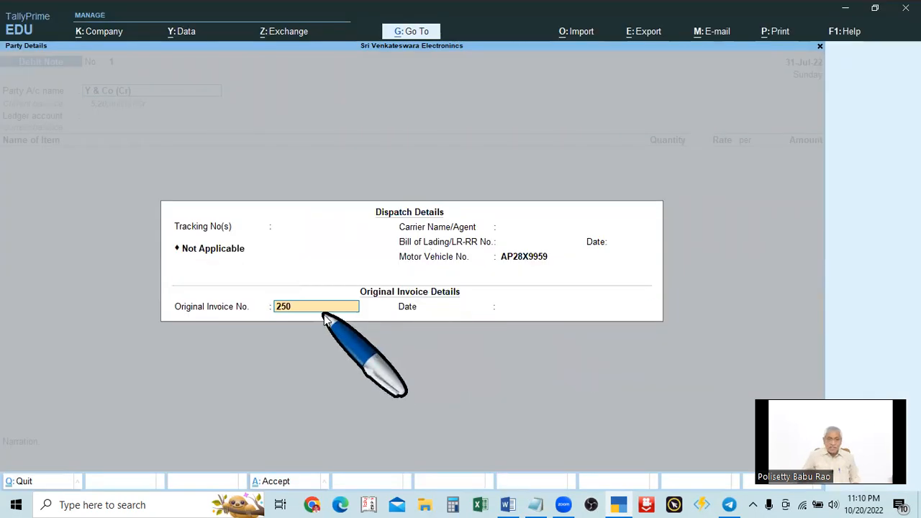
key(alt+Tab)
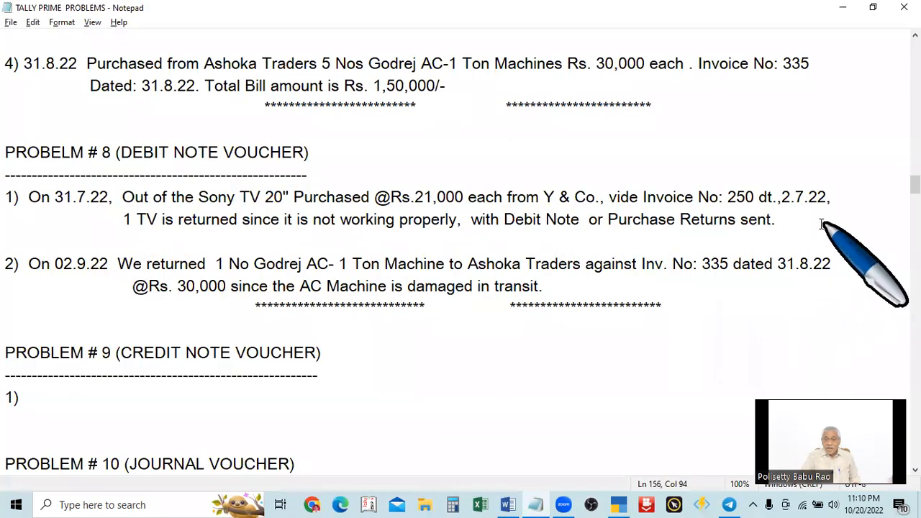
key(alt+Tab)
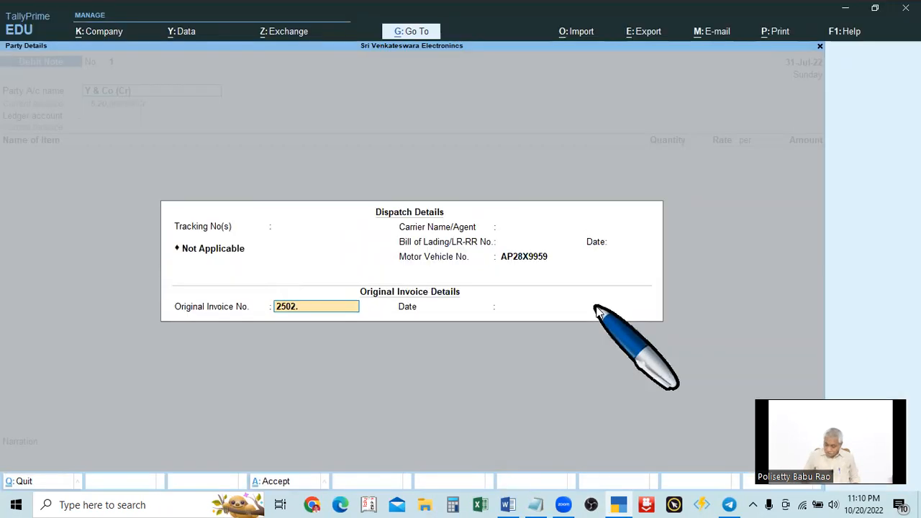
text(2.7.)
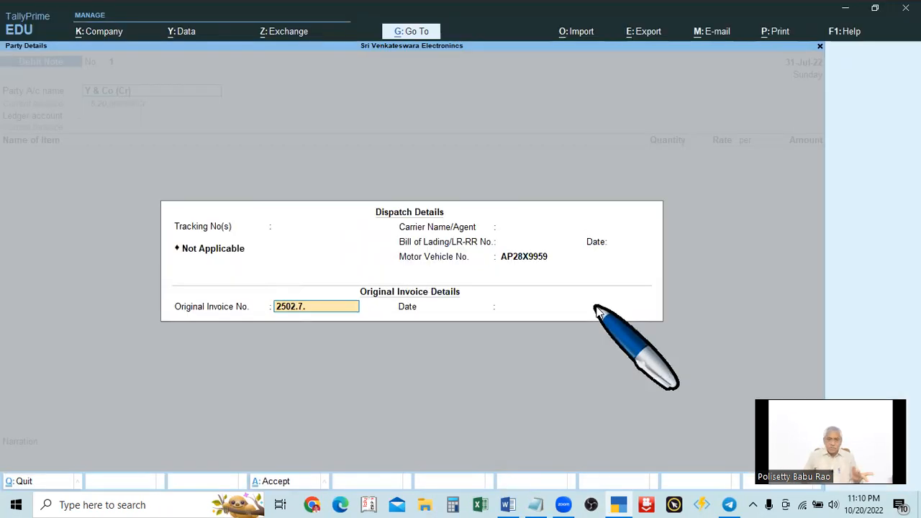
key(BackSpace)
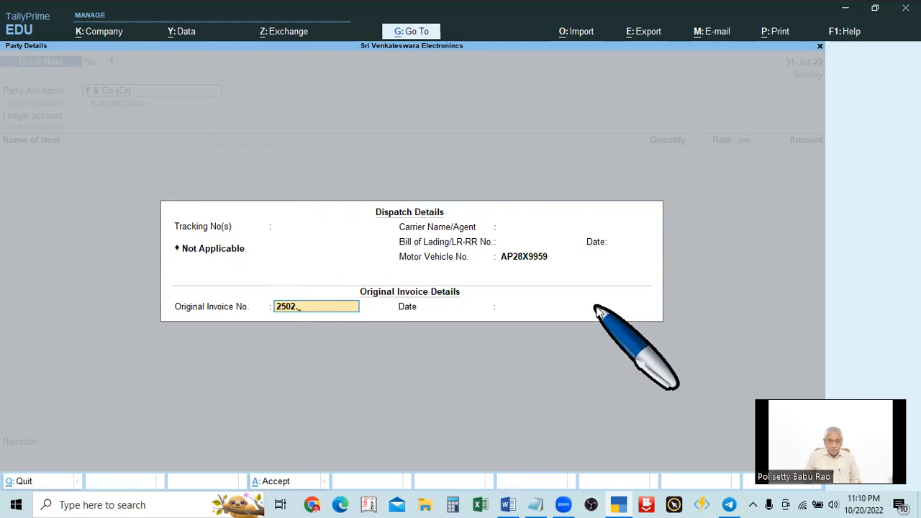
key(Return)
text(2.)
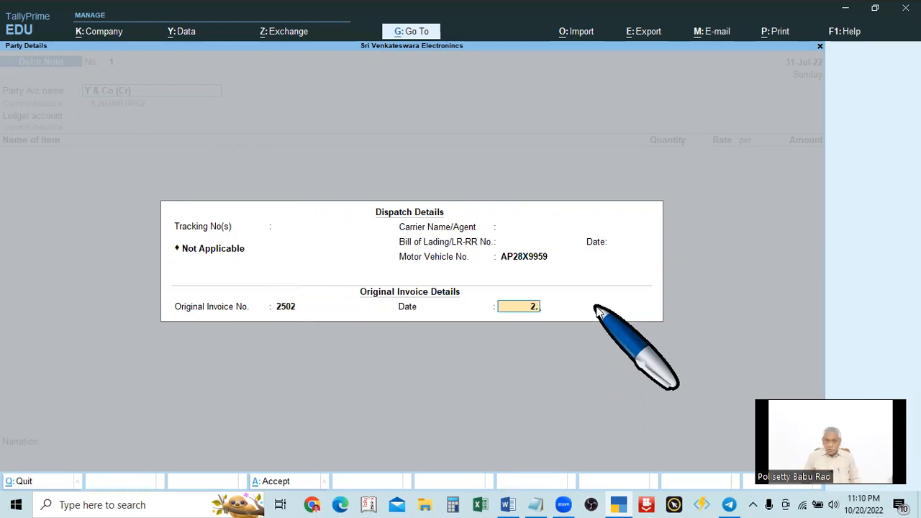
text(7)
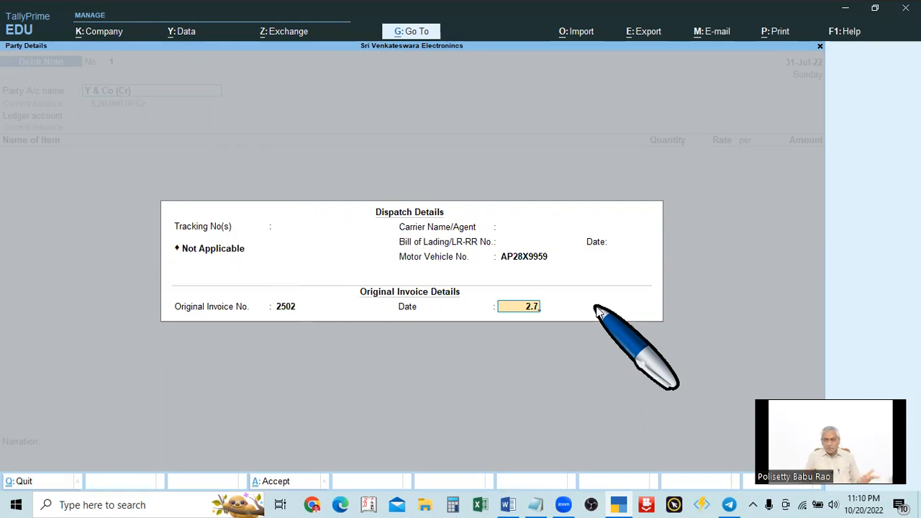
key(Return)
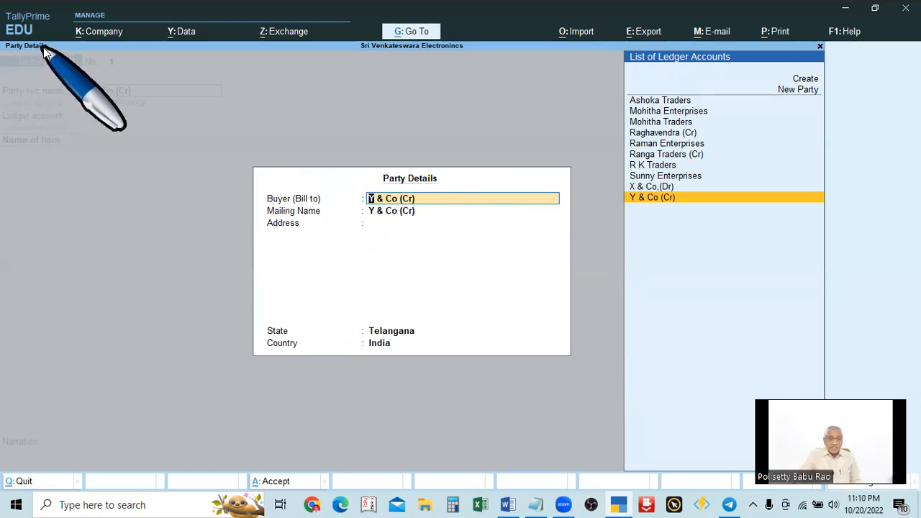
- Accept the party details with Y & Co (Cr) as buyer and mailing name, leaving the address blank
key(Return)
key(Return)
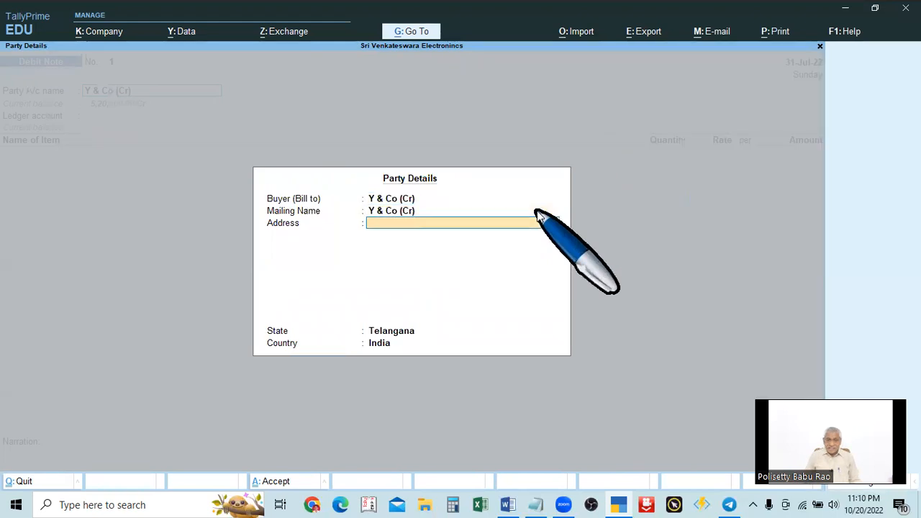
key(Return)
key(Return)
key(Return)
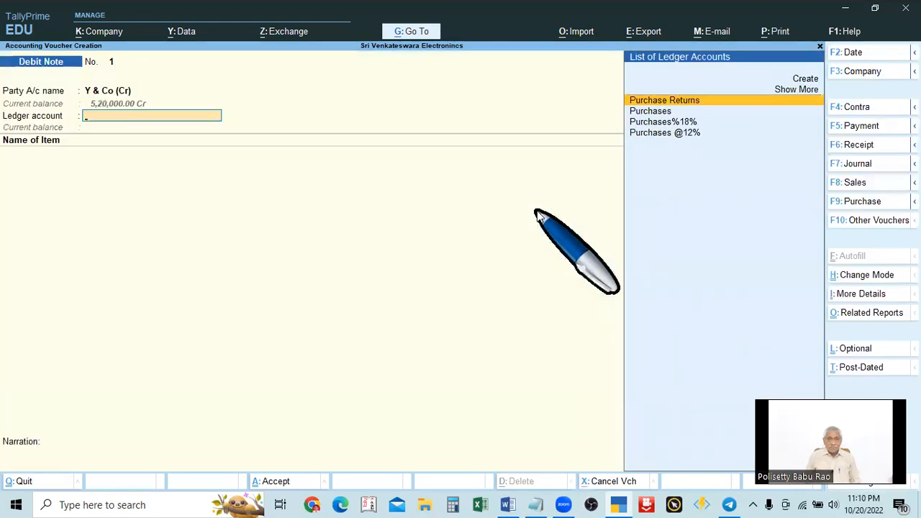
- Return to the Y & Co (Cr) party account, review its dispatch and original invoice details, and accept the party details again
key(BackSpace)
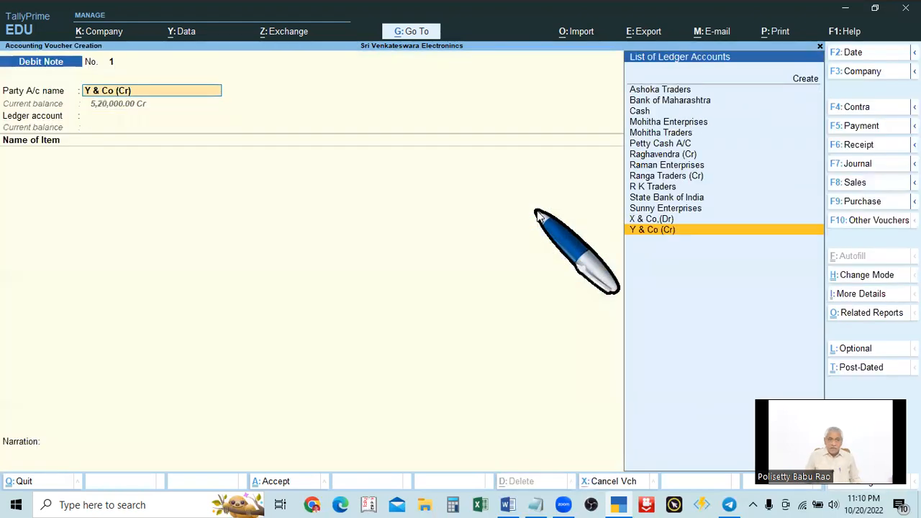
key(Return)
key(Return)
key(Return)
key(Return)
key(Return)
key(Return)
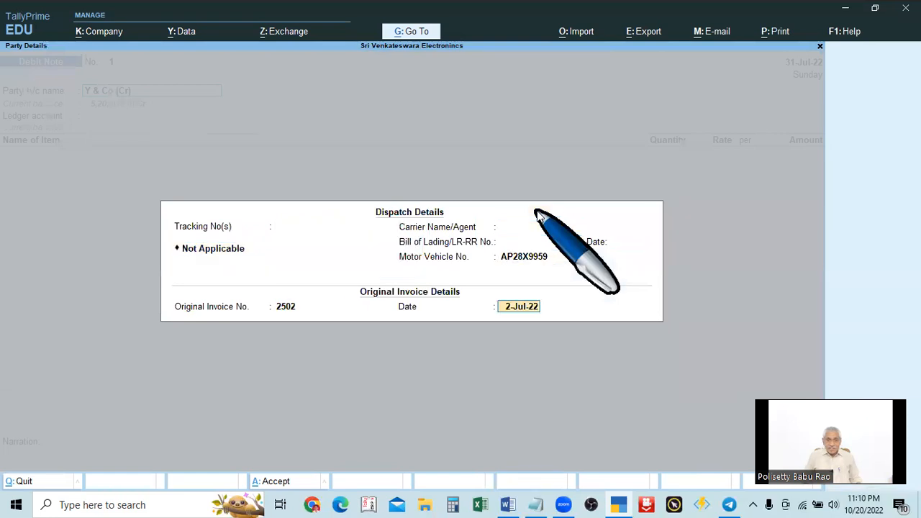
key(Return)
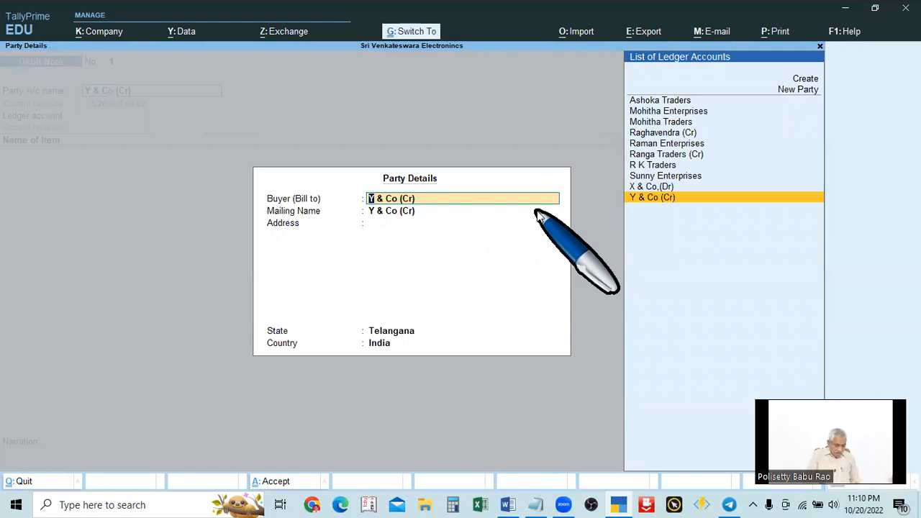
key(ctrl+a)
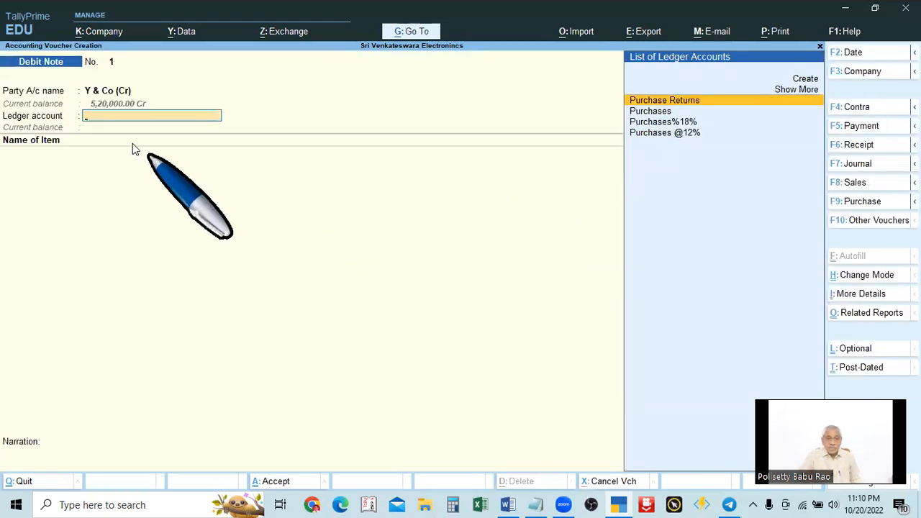
- Go through the dispatch, original invoice and party details of Y & Co (Cr) once more, and back out to the party account
click(117, 91)
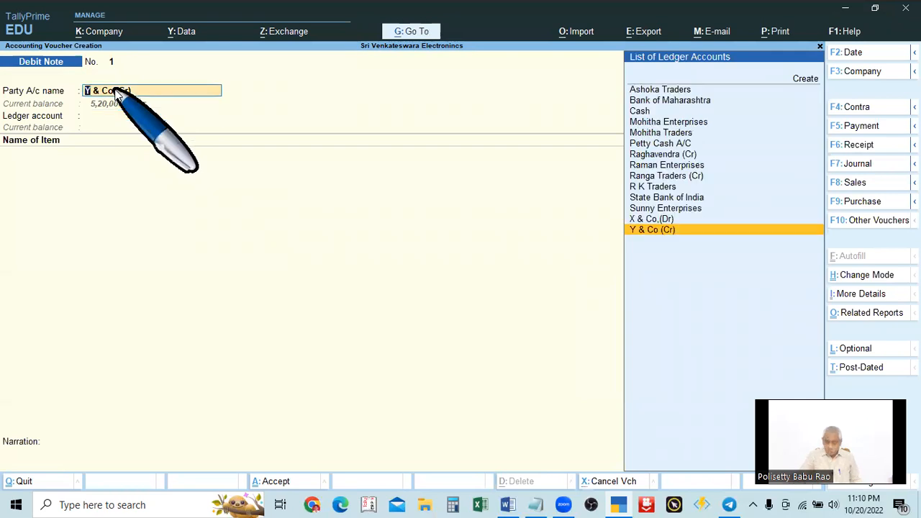
key(Return)
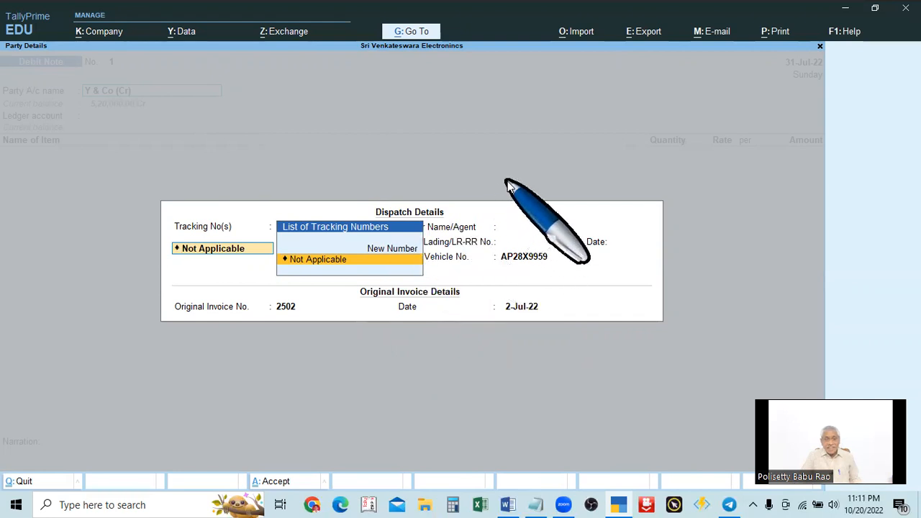
key(Return)
key(Return)
key(Return)
key(Return)
key(Return)
key(Return)
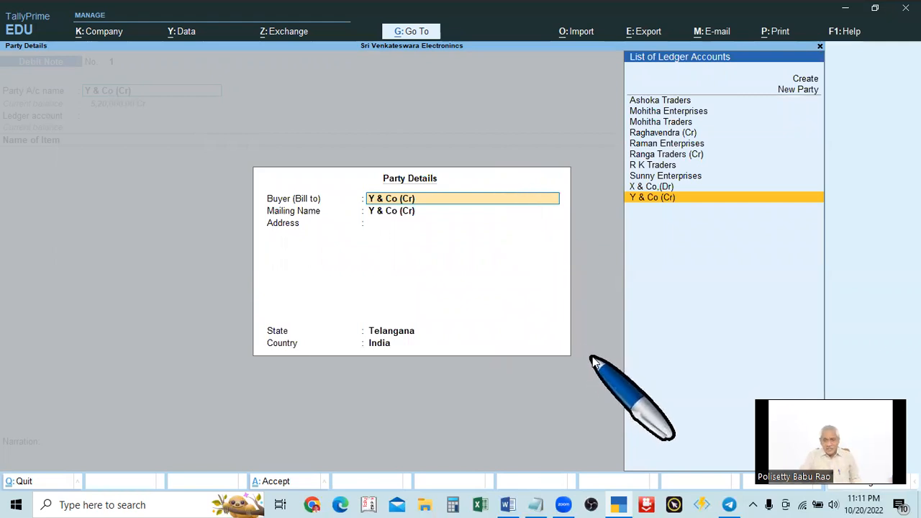
key(Escape)
key(Escape)
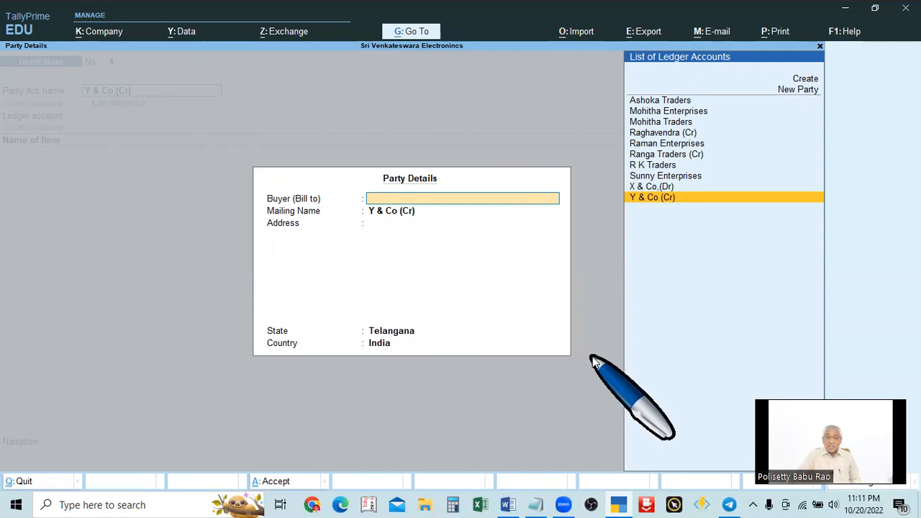
key(y)
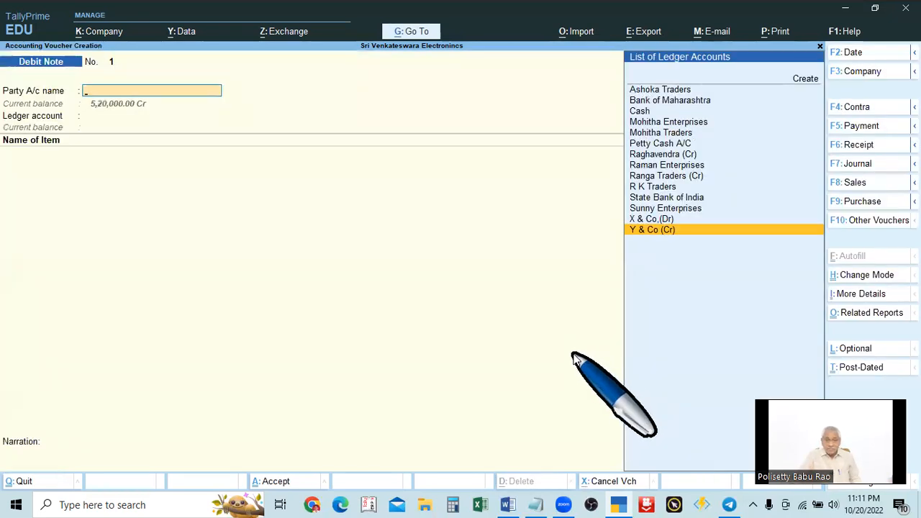
key(Return)
key(Escape)
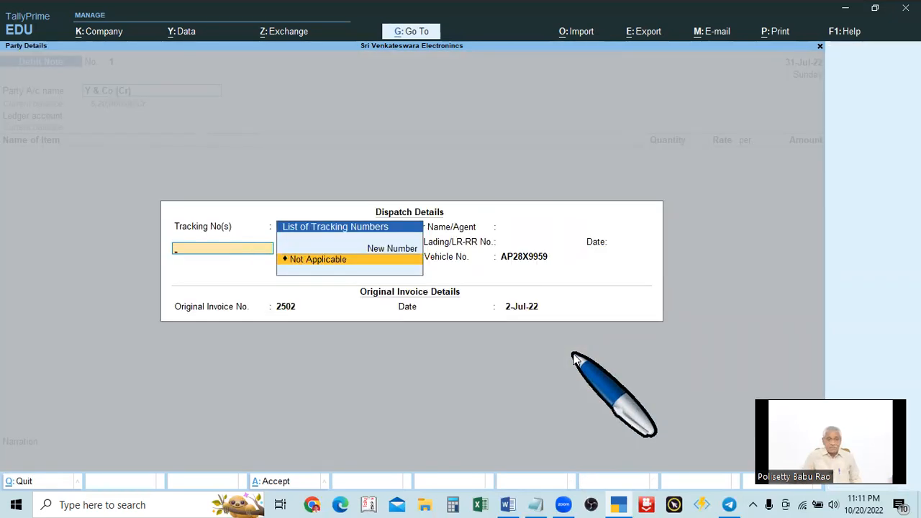
key(Escape)
key(y)
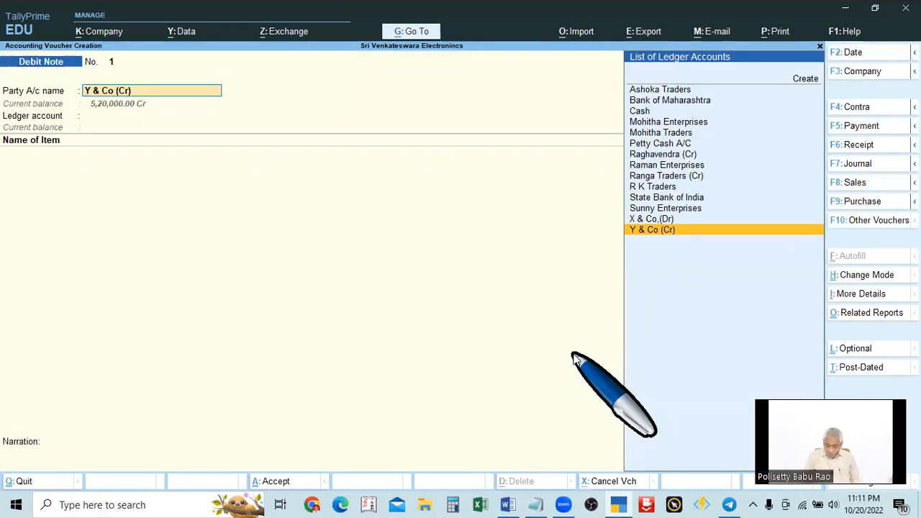
- Configure the Debit Note with supplier details and dispatch, order, and export/import details set to No, and proceed to the ledger account
key(F12)
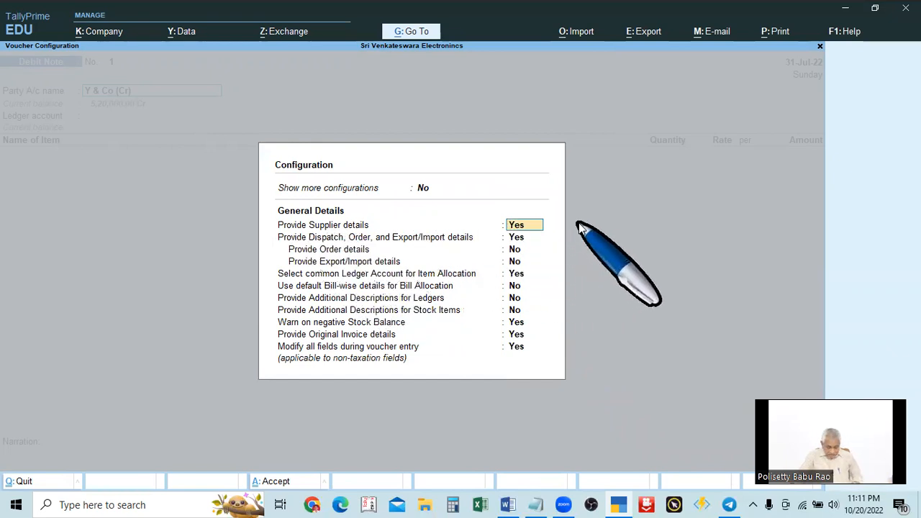
key(BackSpace)
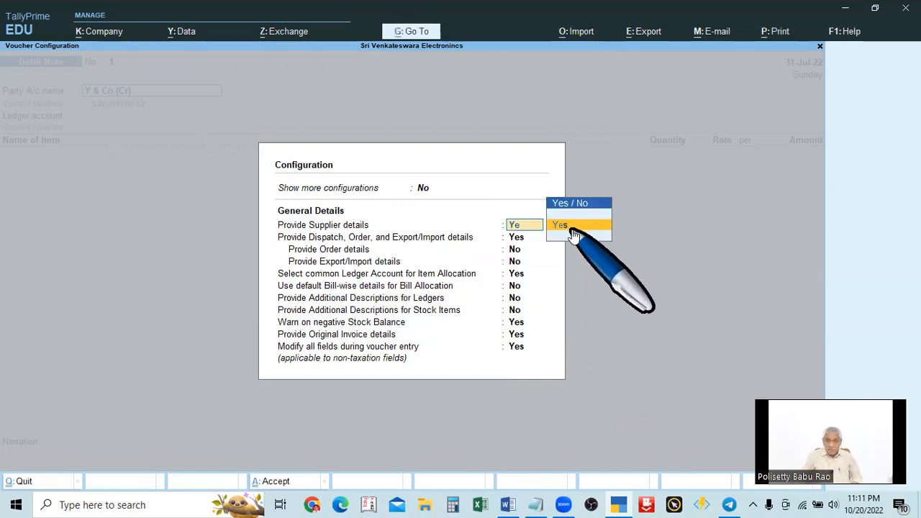
key(BackSpace)
key(BackSpace)
text(N)
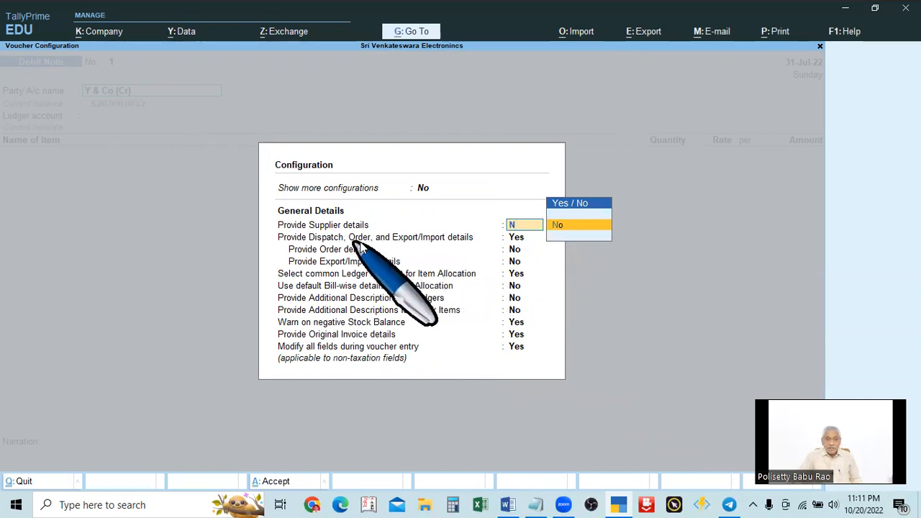
key(Return)
text(N)
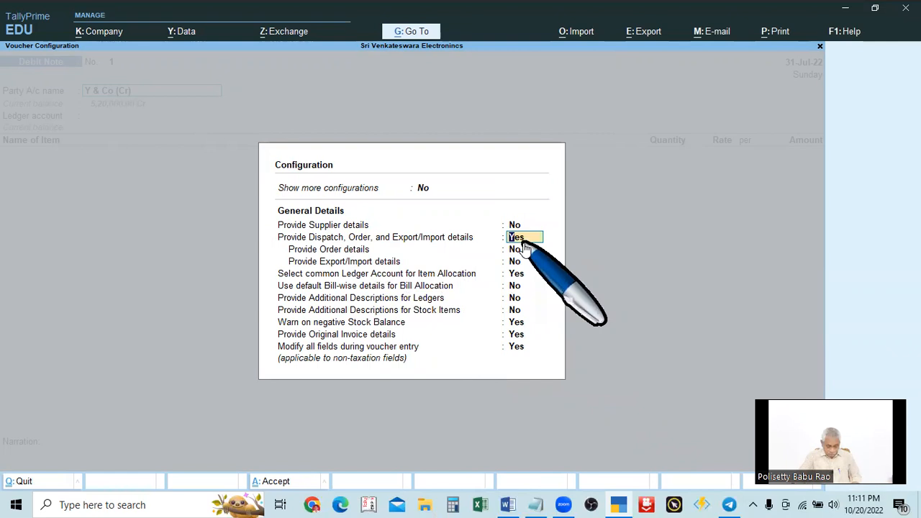
key(Return)
key(ctrl+a)
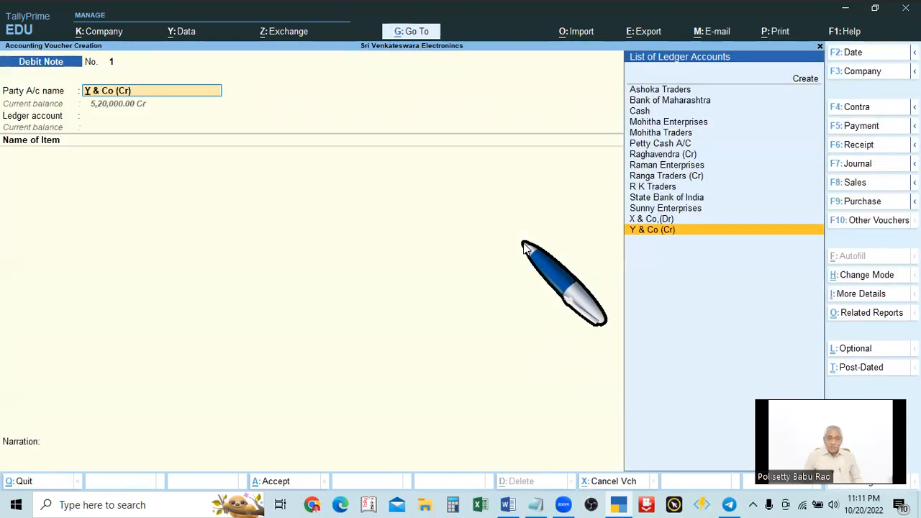
key(Return)
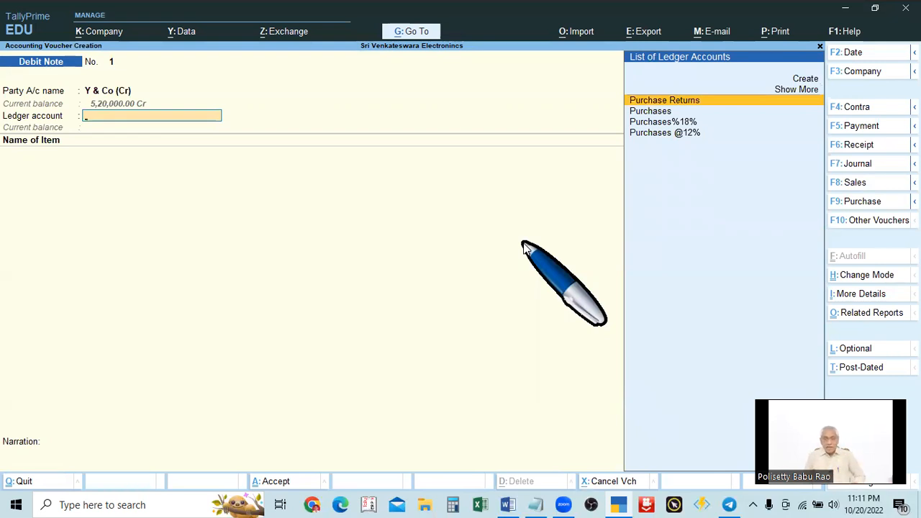
click(529, 246)
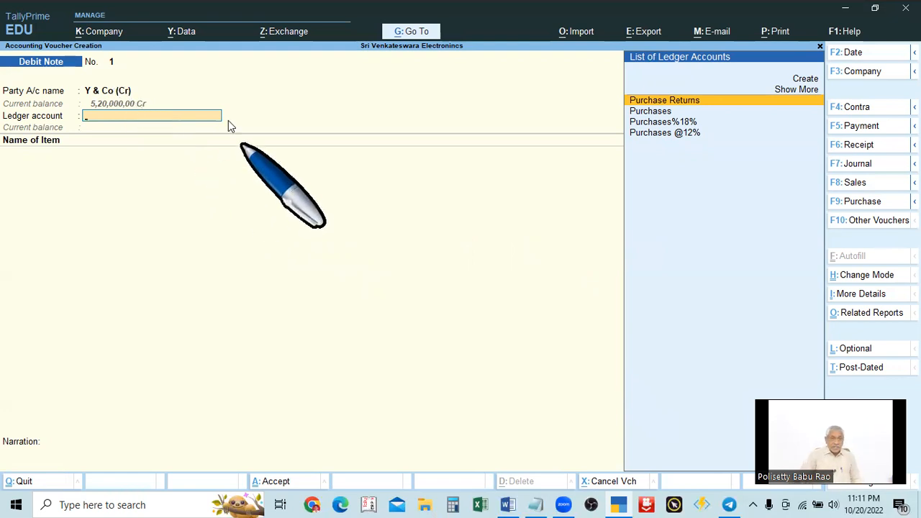
- From the party account, set supplier details and dispatch, order, and export/import details back to Yes in the voucher configuration
click(112, 92)
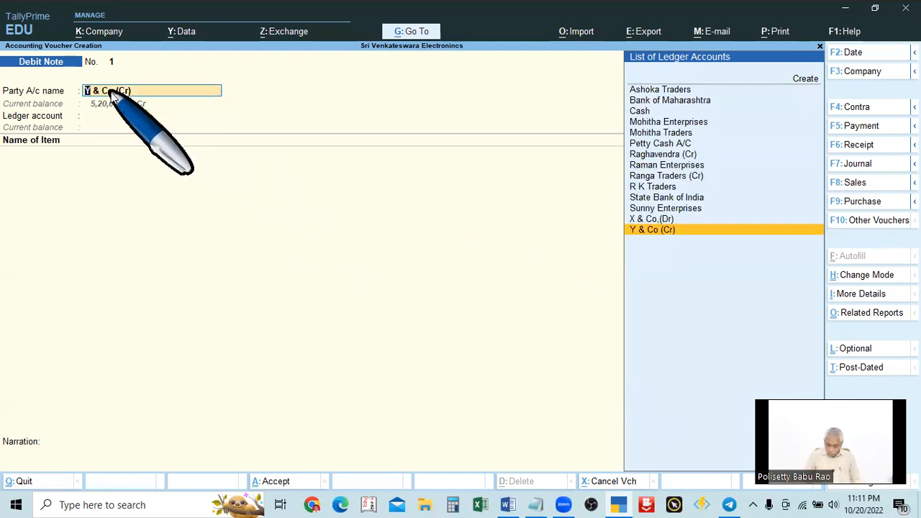
key(F12)
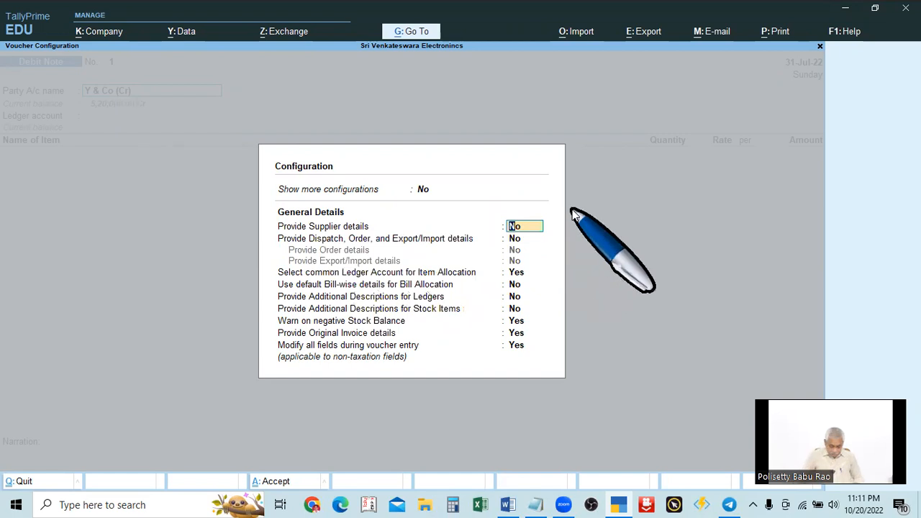
text(y)
key(Return)
text(y)
key(Return)
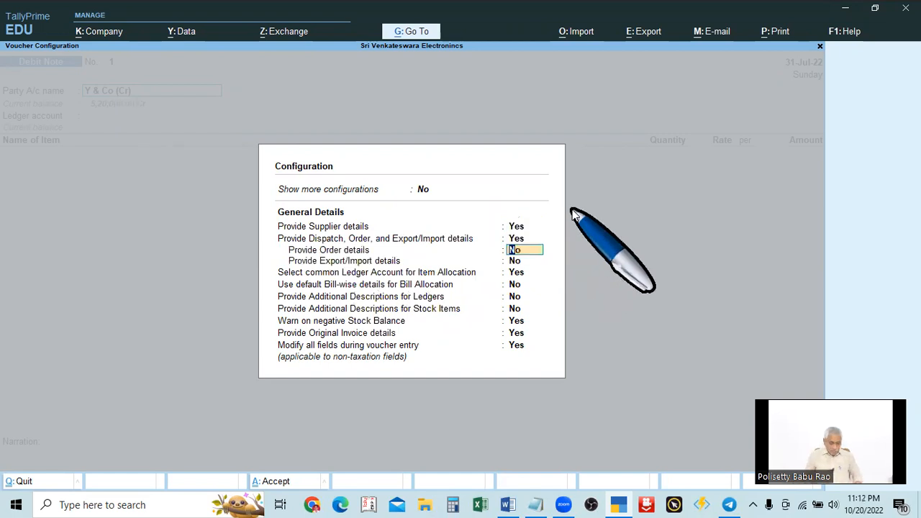
key(ctrl+a)
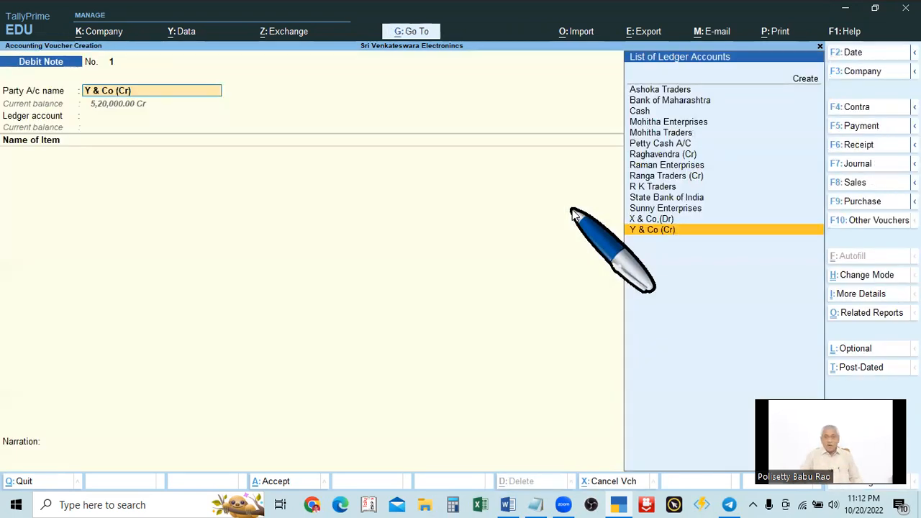
- Check the dispatch, original invoice and party detail screens for Y & Co (Cr), and return to the voucher's party account
key(Return)
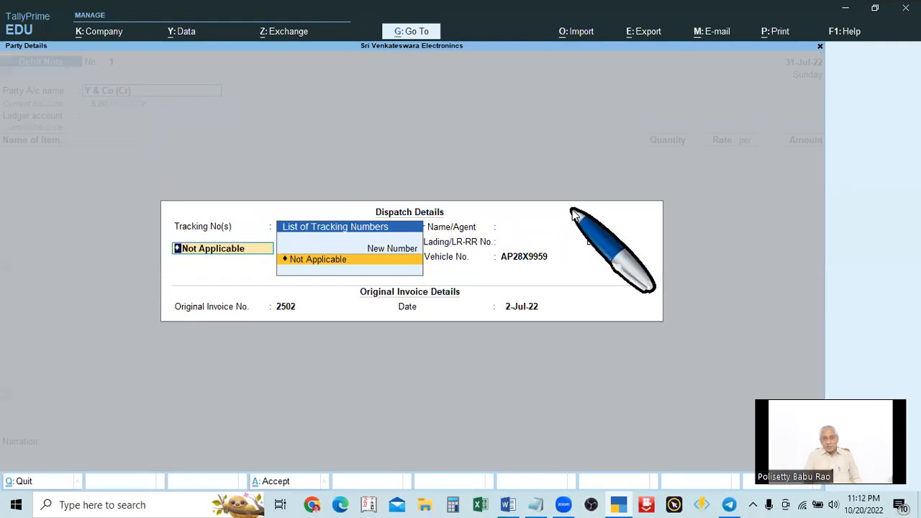
key(Return)
key(Return)
key(Return)
key(Return)
key(Return)
key(Return)
key(Return)
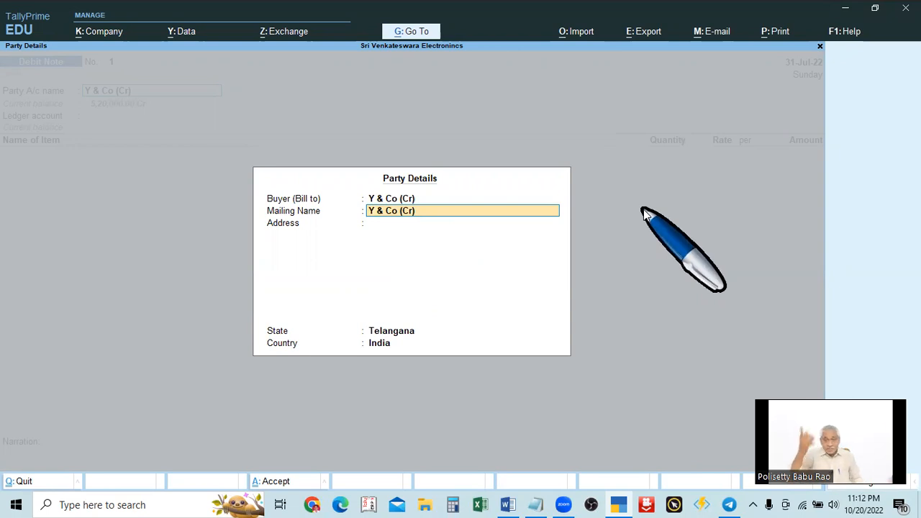
key(BackSpace)
key(Escape)
key(Return)
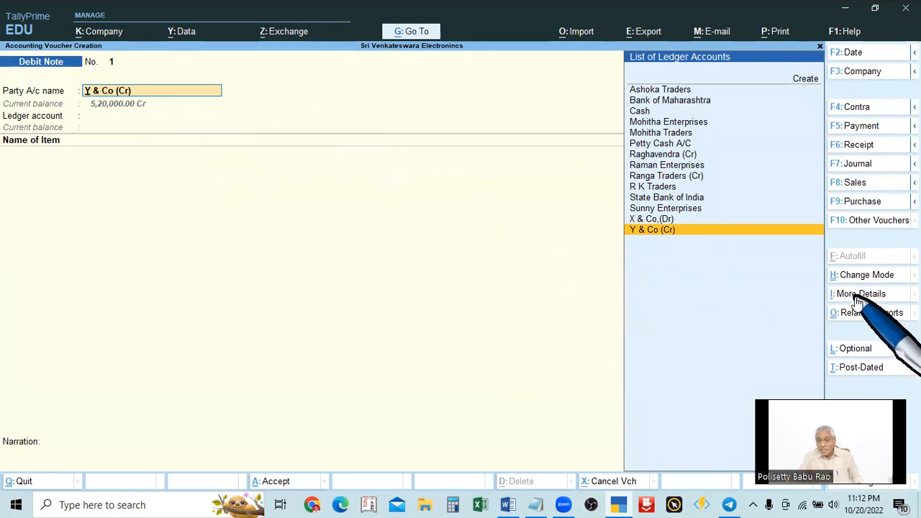
- View the list of additional voucher details available for the Debit Note, and close it without choosing any
key(alt)
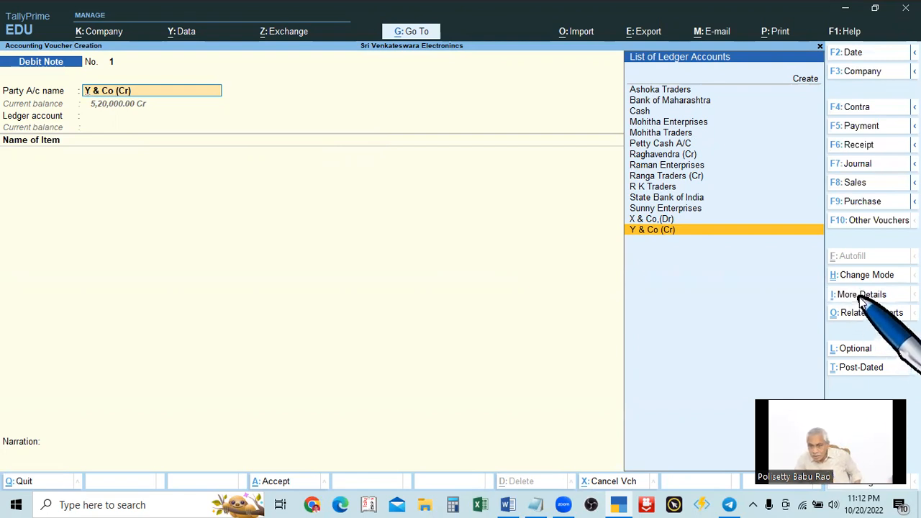
click(860, 301)
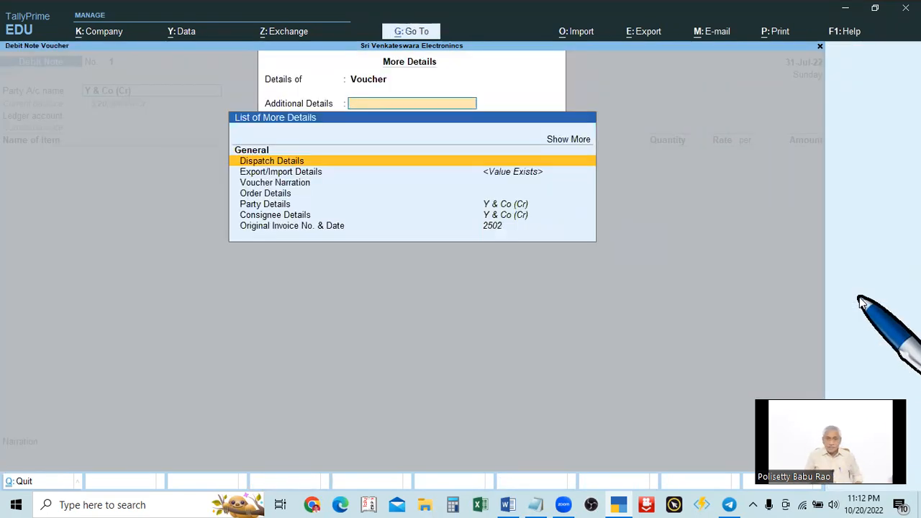
key(Escape)
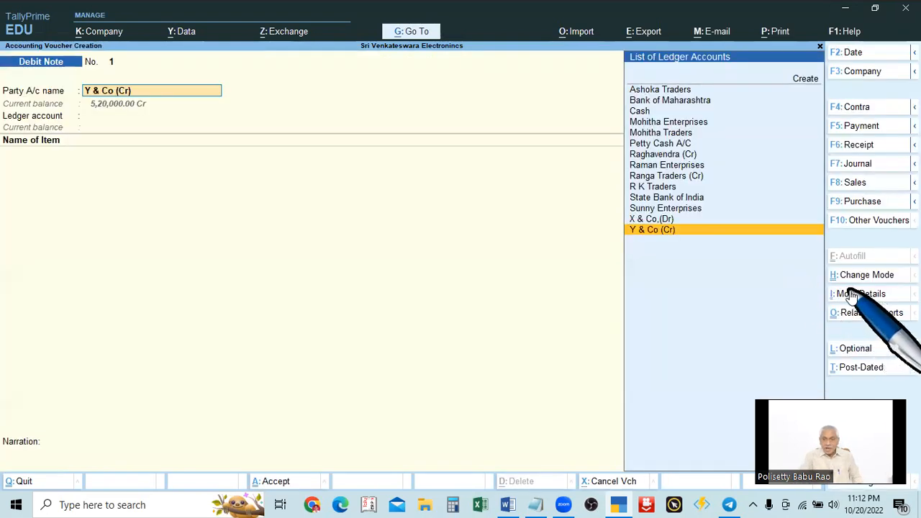
click(863, 294)
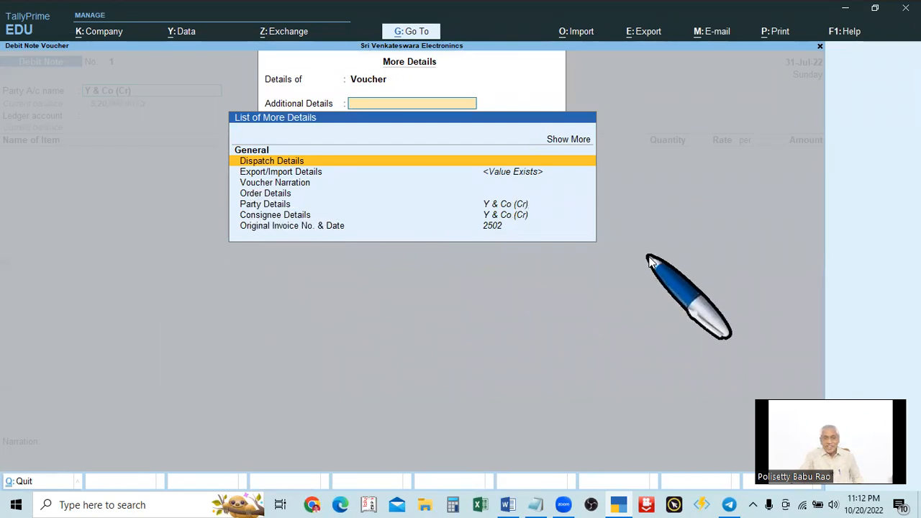
key(Escape)
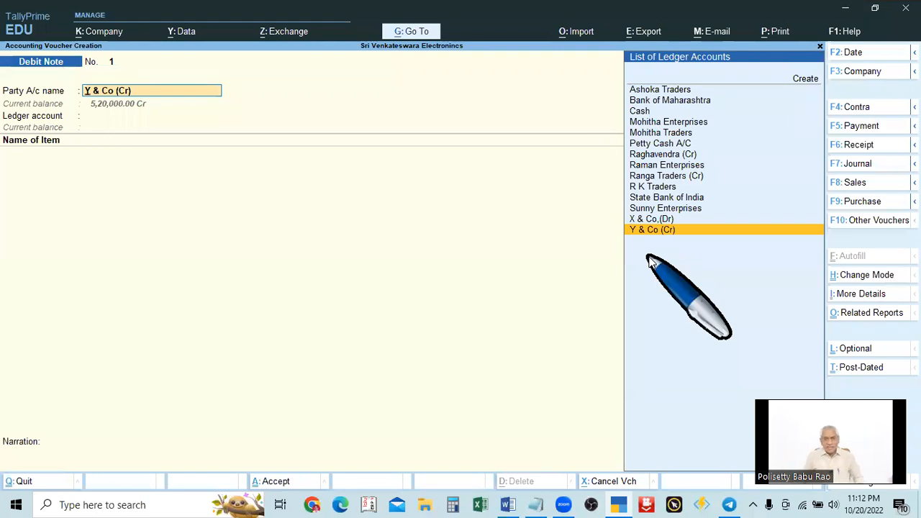
- Confirm Y & Co (Cr) as party and accept its existing dispatch, original invoice and party details, proceeding to the ledger account
key(Return)
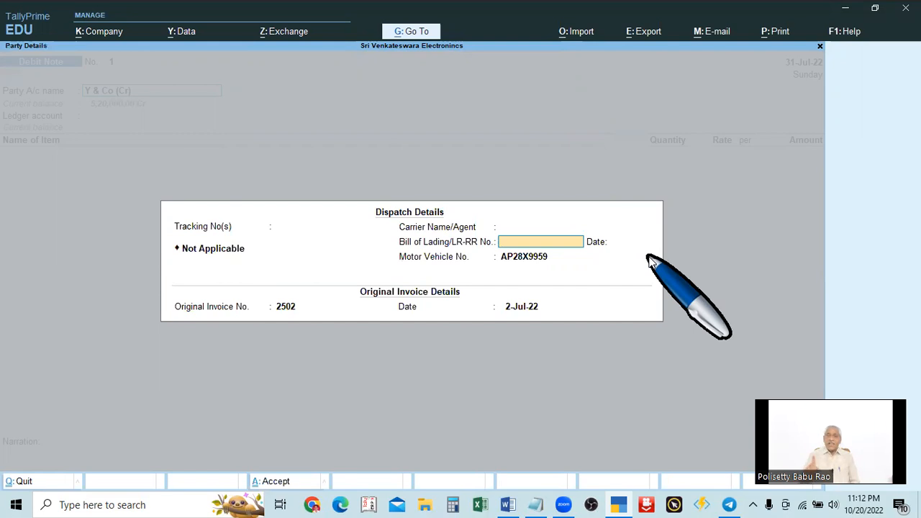
key(Return)
key(Return)
key(Return)
key(Return)
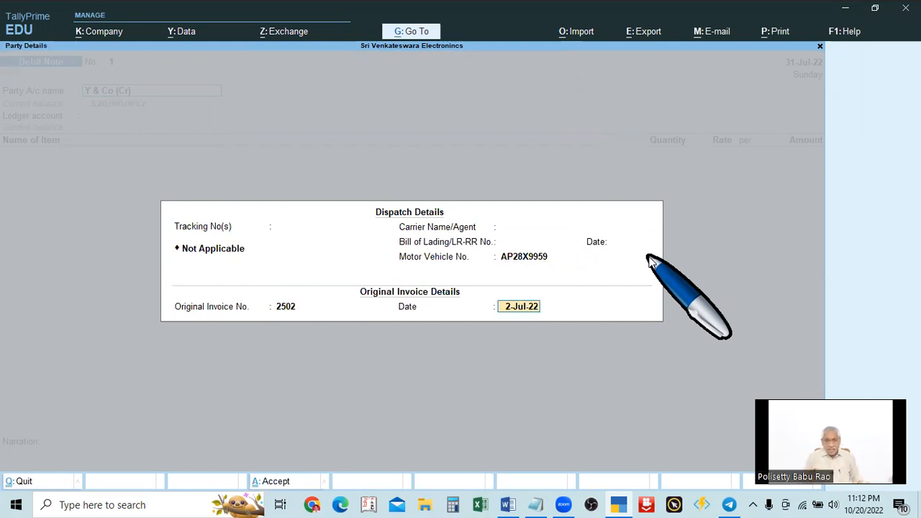
key(Return)
key(Return)
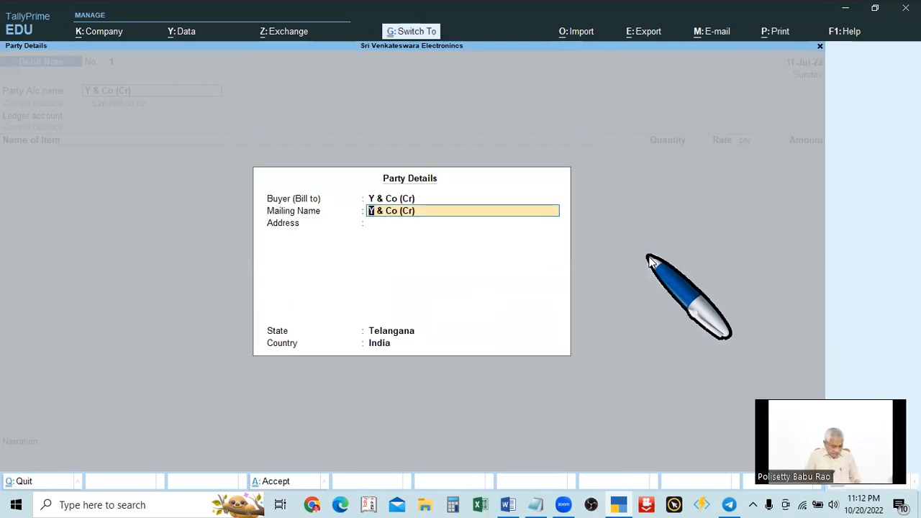
key(ctrl+a)
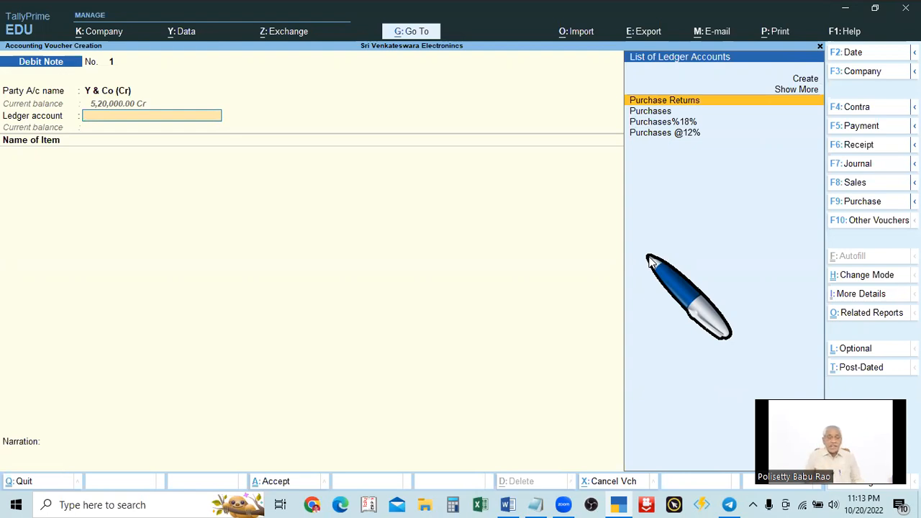
- Try to create a new ledger named Purchase Returns from the voucher's ledger account, and quit the ledger creation
key(alt+c)
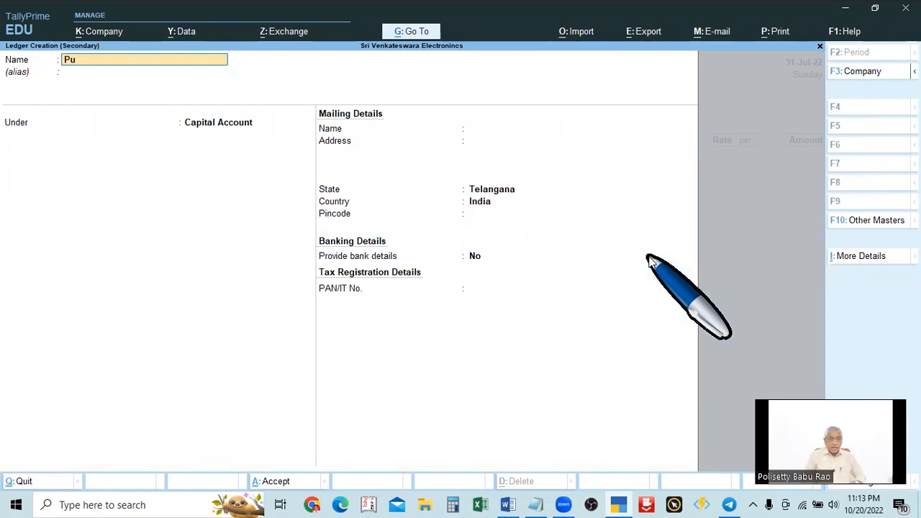
text(Purchase Returns)
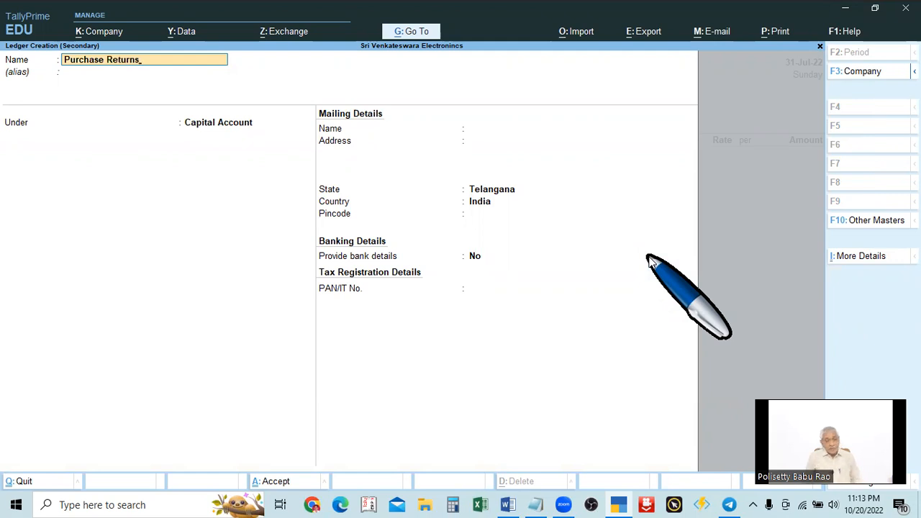
key(Return)
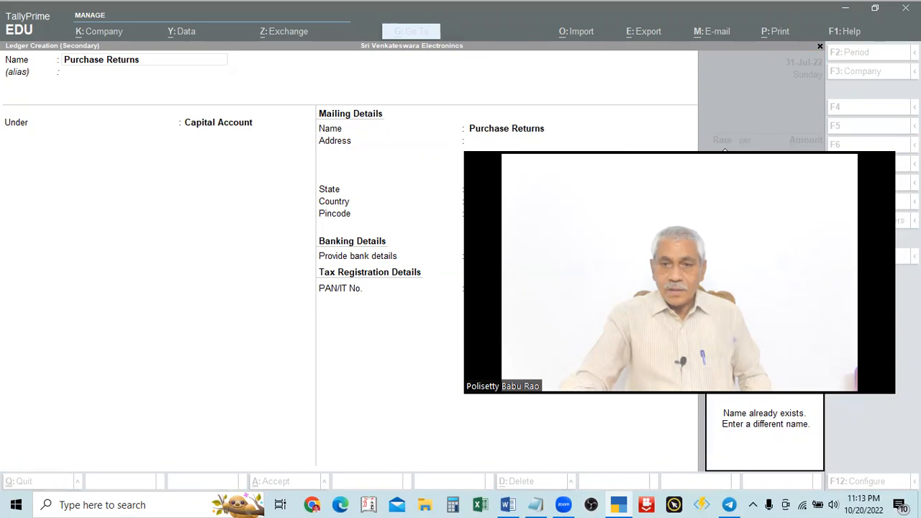
click(724, 150)
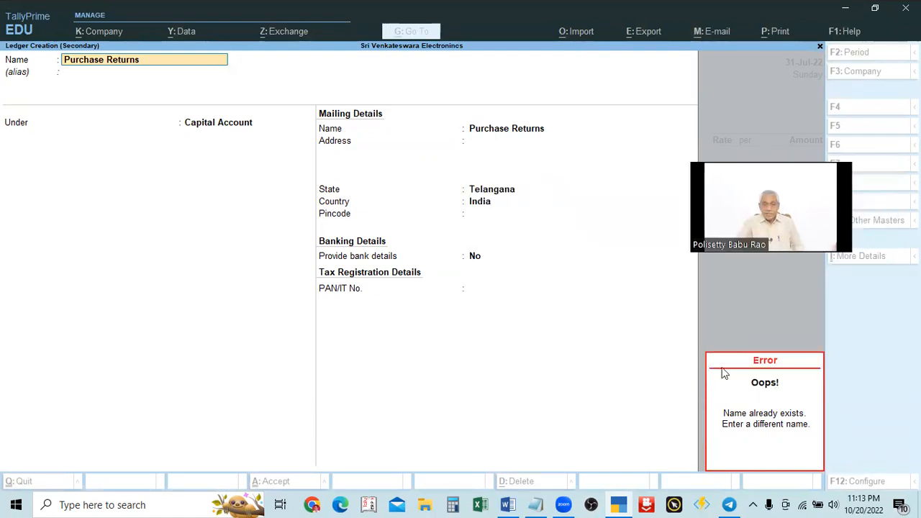
click(165, 189)
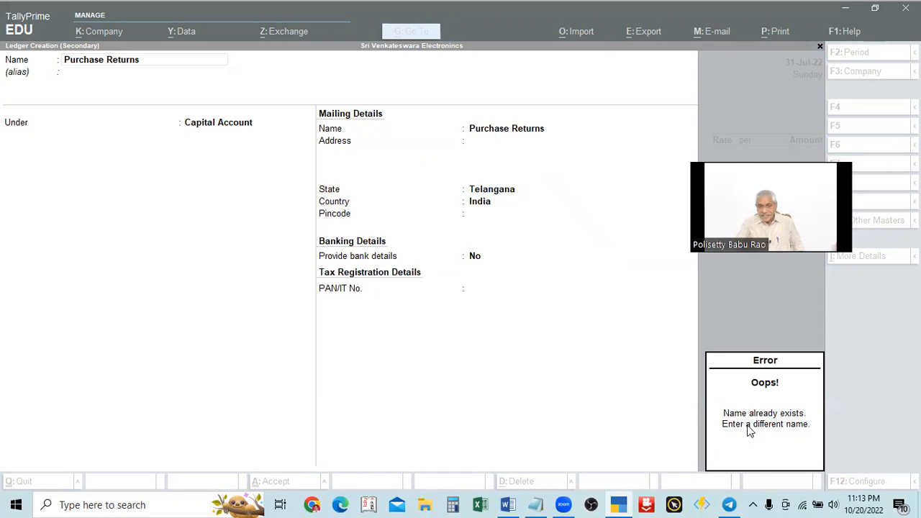
click(742, 317)
key(Escape)
key(Escape)
key(y)
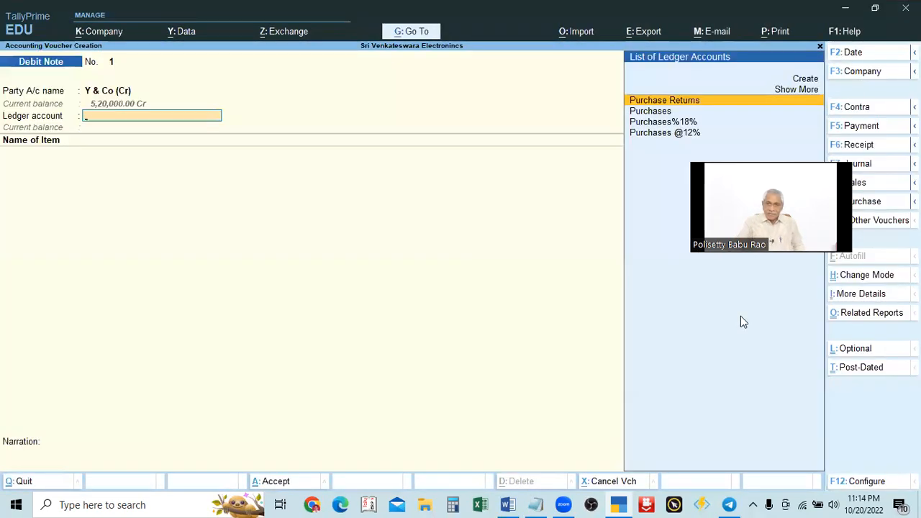
- Open the existing Purchase Returns ledger from the voucher to check its group, and quit without changing it
key(Return)
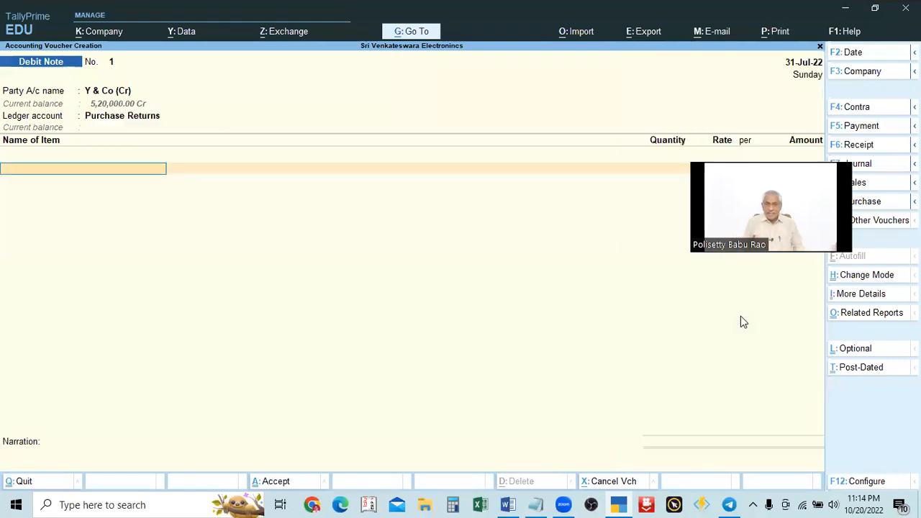
key(BackSpace)
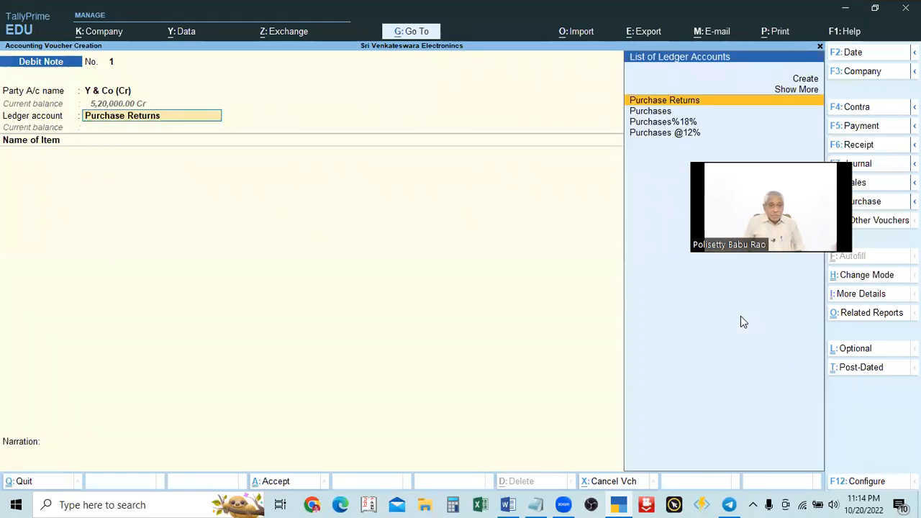
key(ctrl)
key(ctrl+Return)
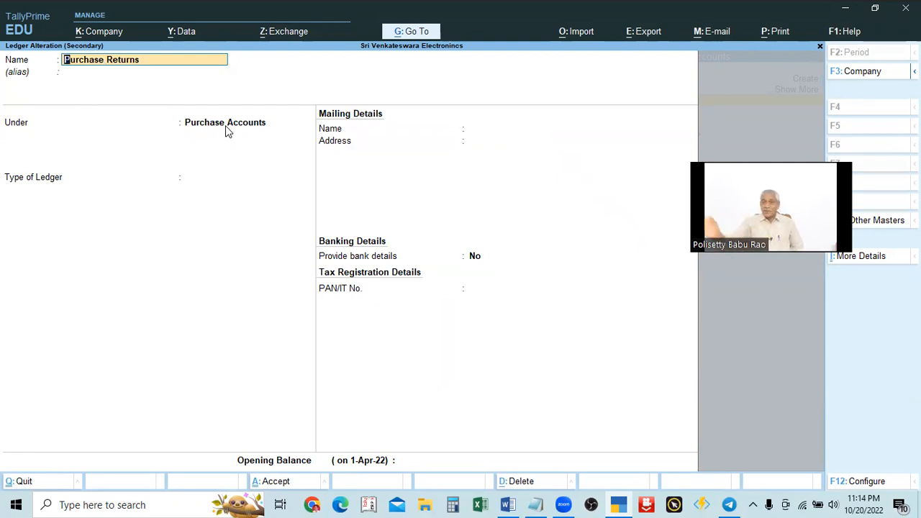
key(Escape)
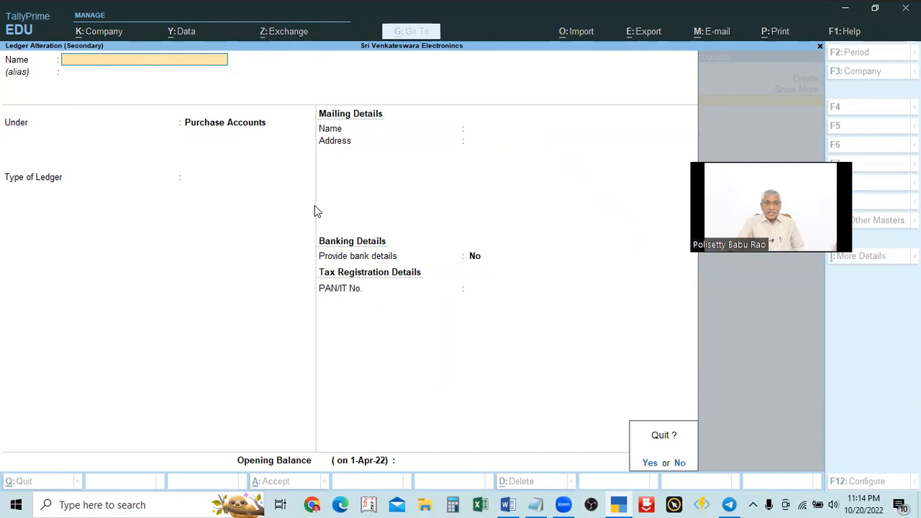
key(y)
- Set Purchase Returns as the ledger account and choose Sony TV 20" as the item with tracking number Not Applicable
key(Return)
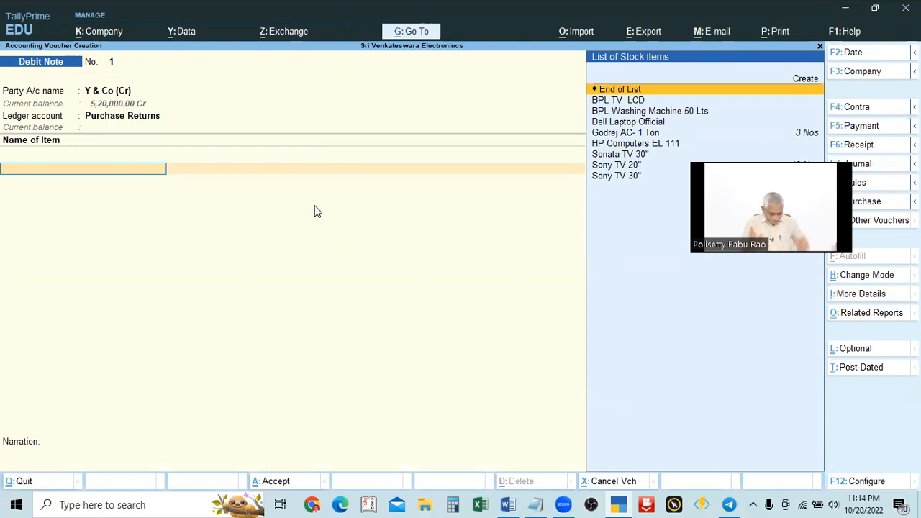
key(alt+Tab)
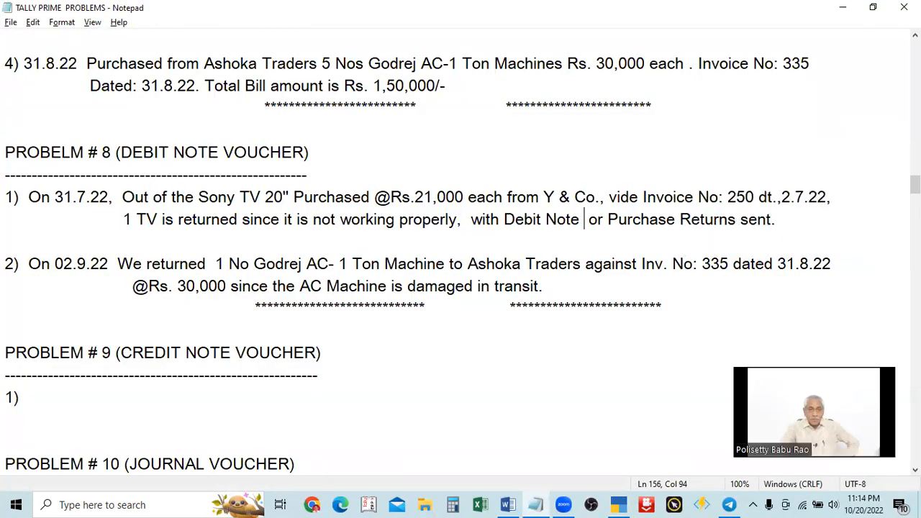
key(alt+Tab)
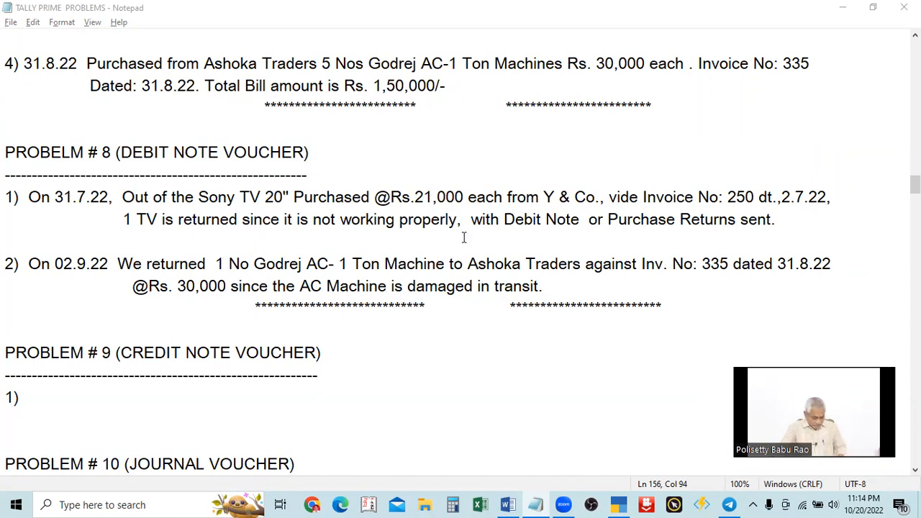
key(alt+Tab)
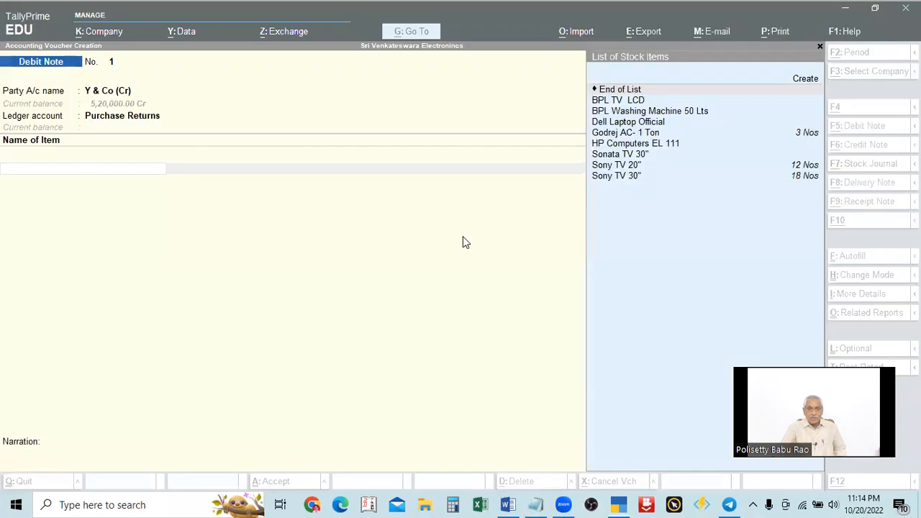
click(622, 167)
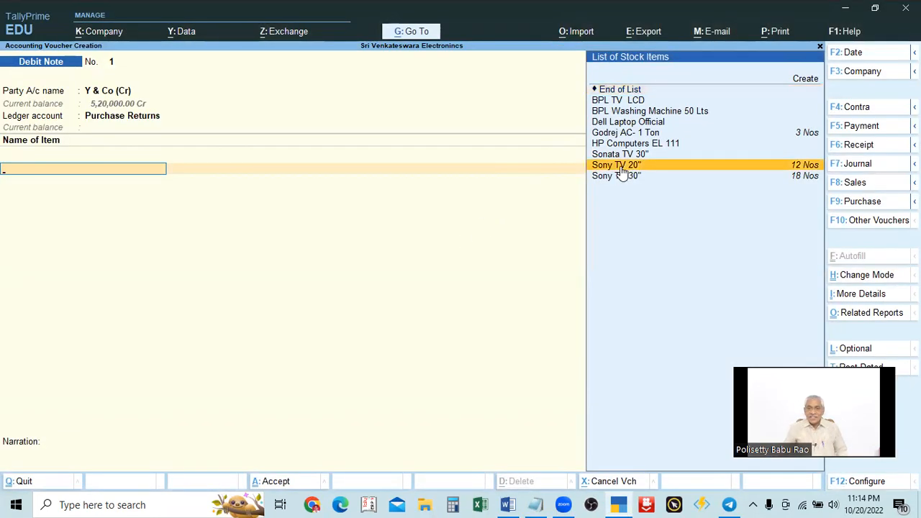
key(Return)
key(Return)
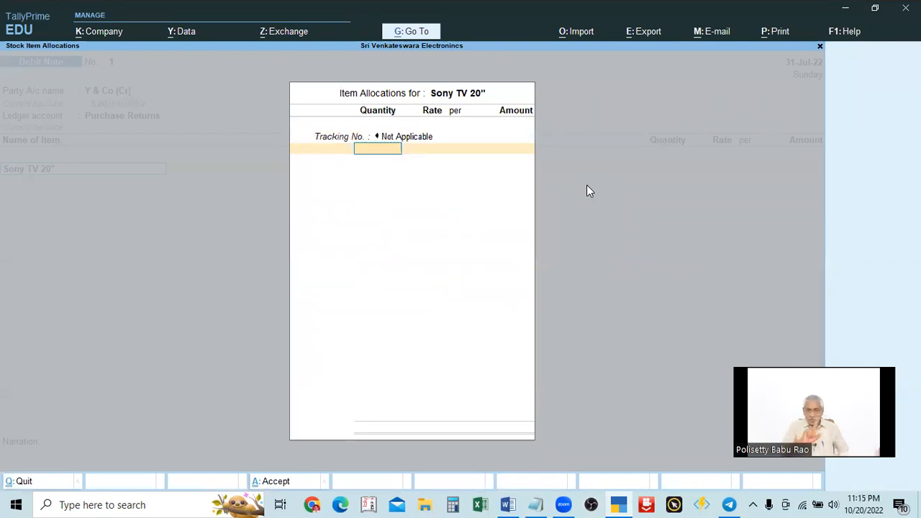
- Check the returned quantity in the Notepad problem and enter 1 Nos in the Sony TV 20" allocation
key(alt+Tab)
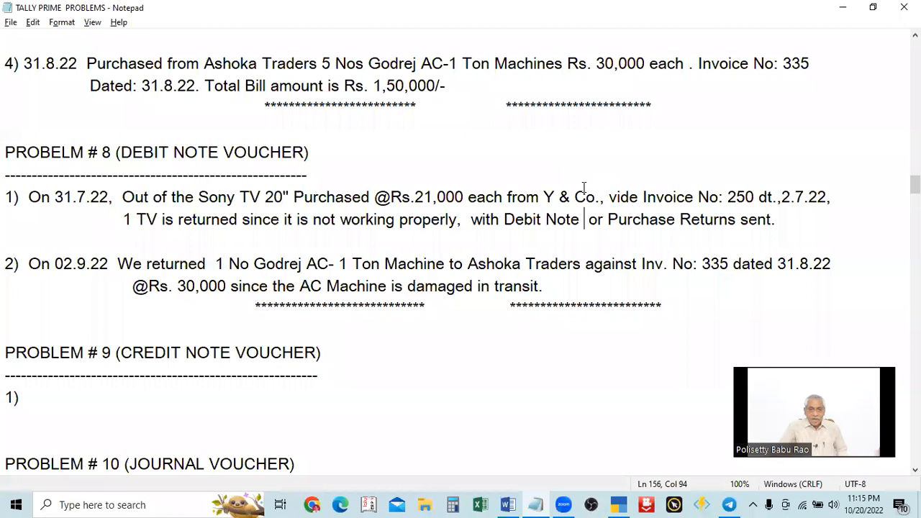
key(alt+Tab)
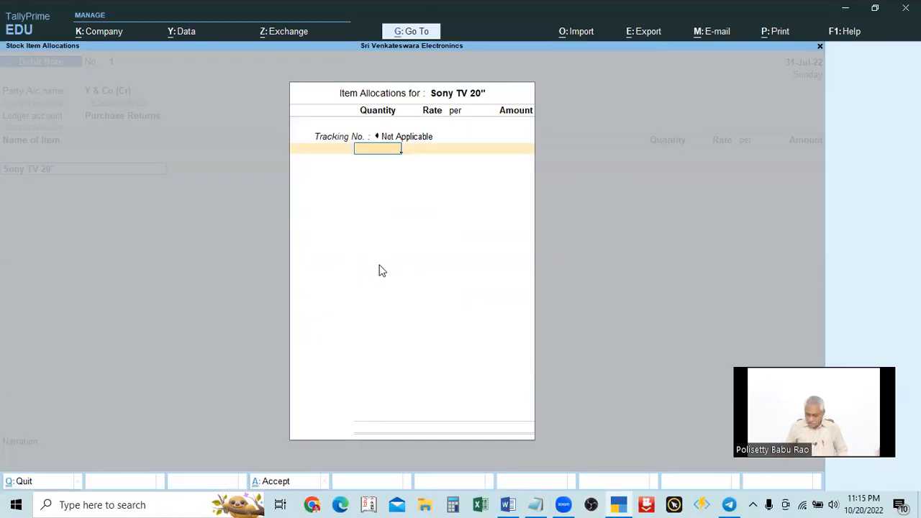
key(alt+Tab)
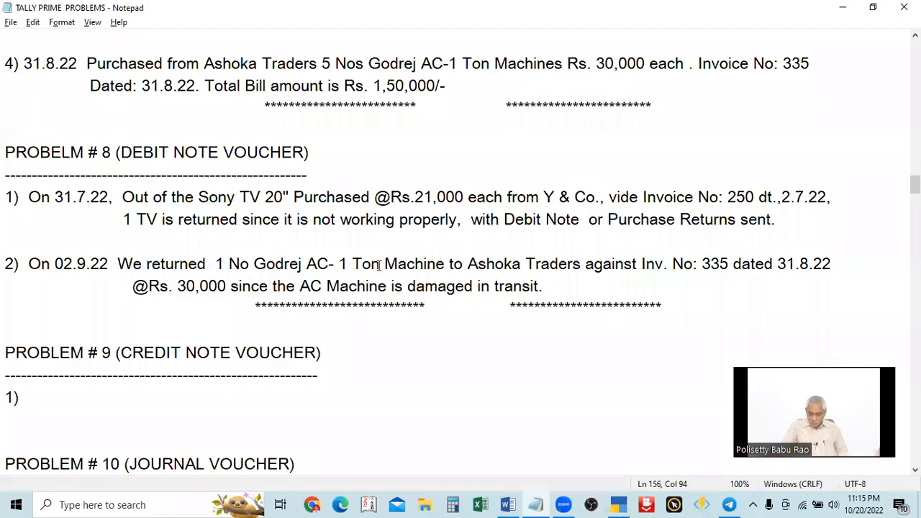
key(alt+Tab)
text(1)
key(Return)
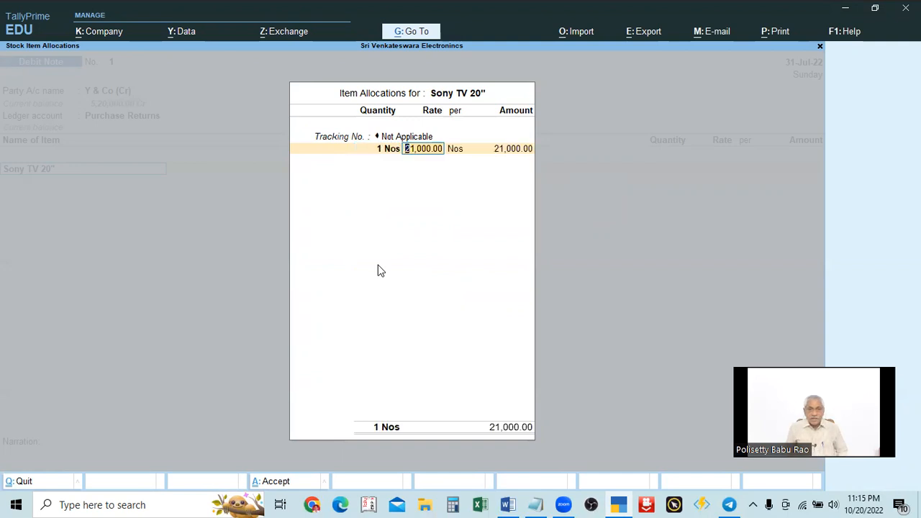
- Check the rate against the Notepad problem, enter 21000 per Nos for the Sony TV 20", and finish its item allocation
key(alt+Tab)
key(alt+Tab)
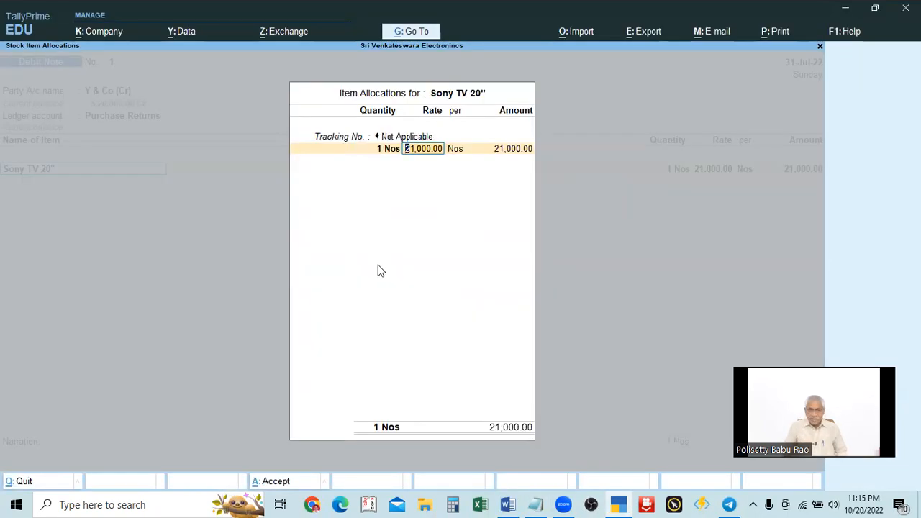
key(alt+Tab)
key(alt+Tab)
text(21000)
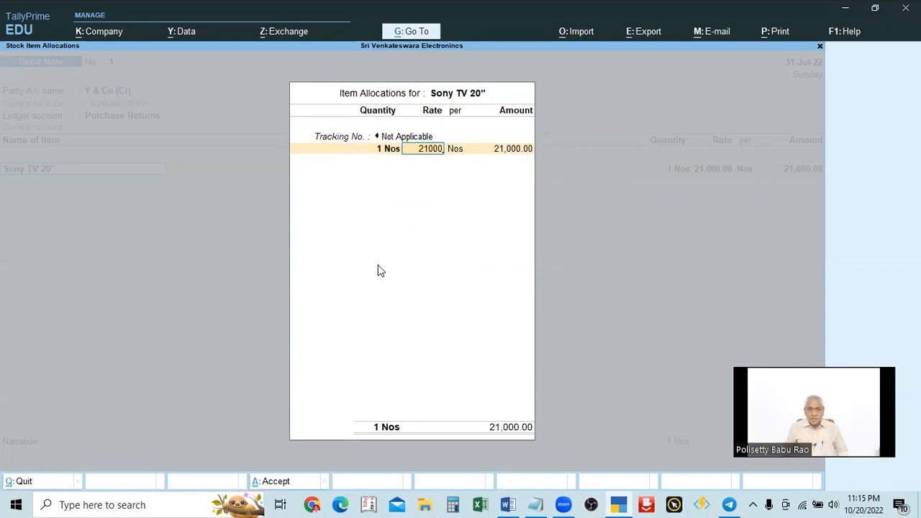
key(Return)
key(Return)
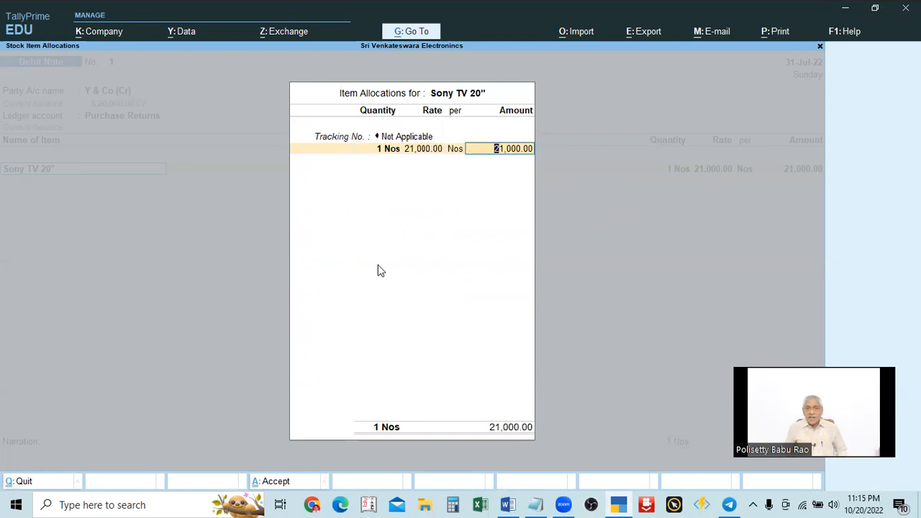
key(Return)
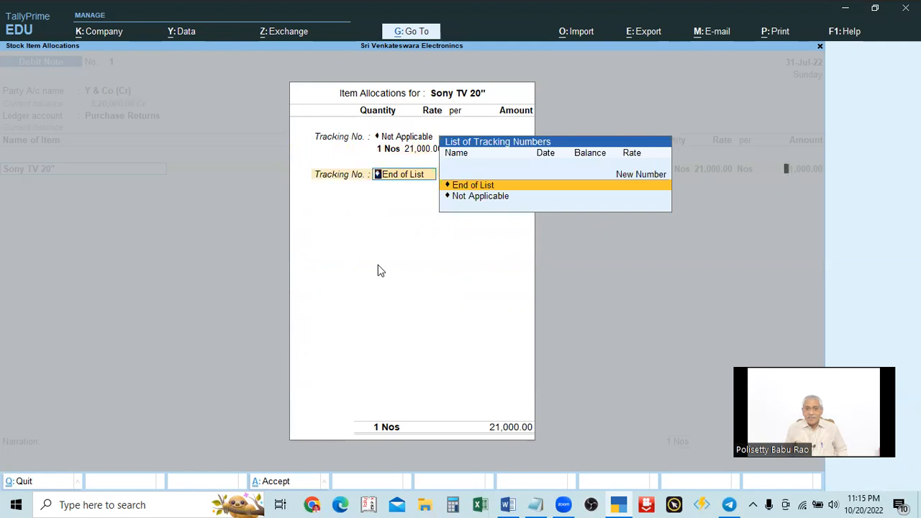
key(Return)
key(Return)
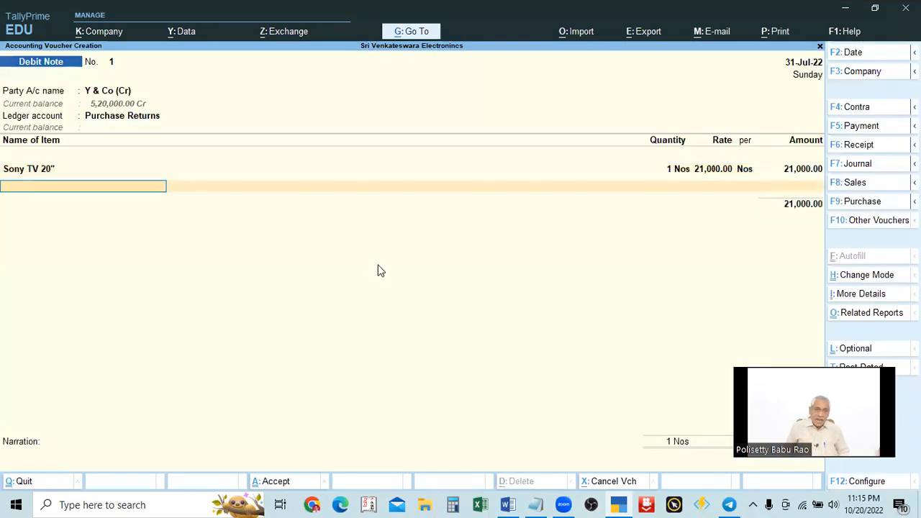
- Compare the entry with the Notepad problem, end the item list without additional ledgers, and save the Y & Co Debit Note
key(alt+Tab)
key(alt+Tab)
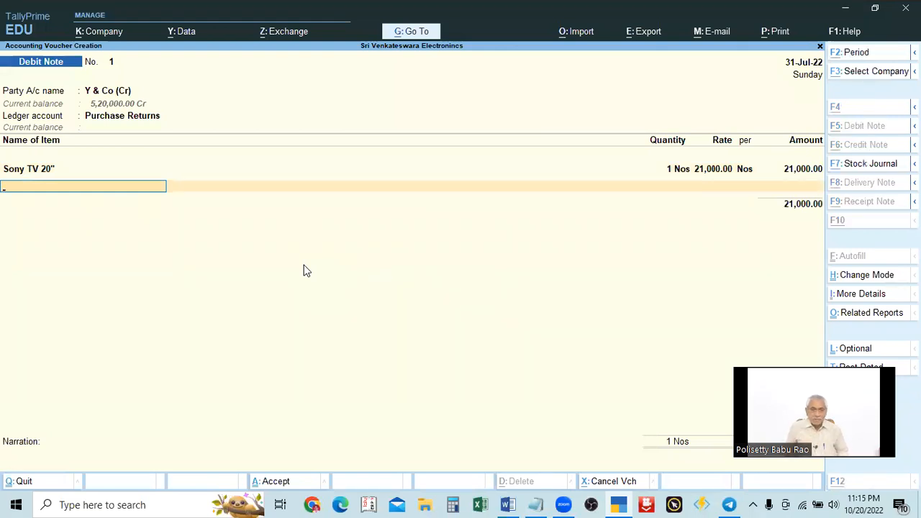
key(alt+Tab)
key(alt+Tab)
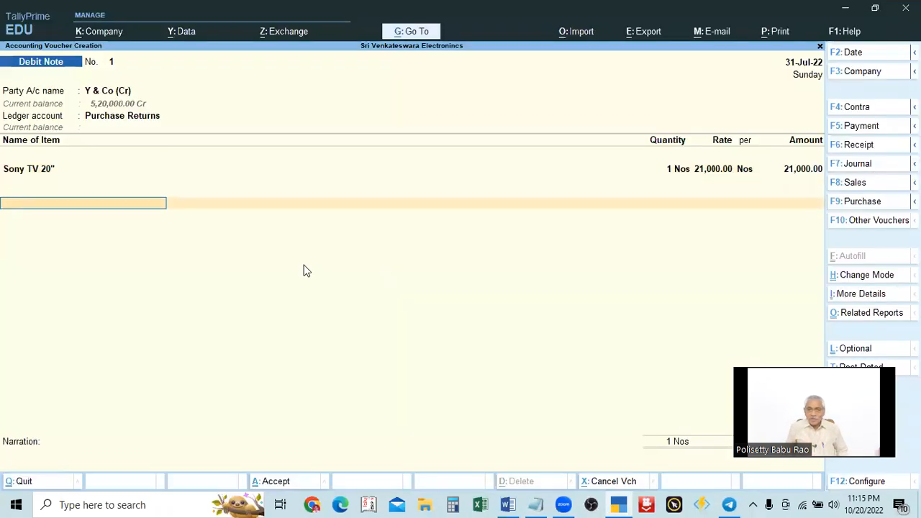
key(Return)
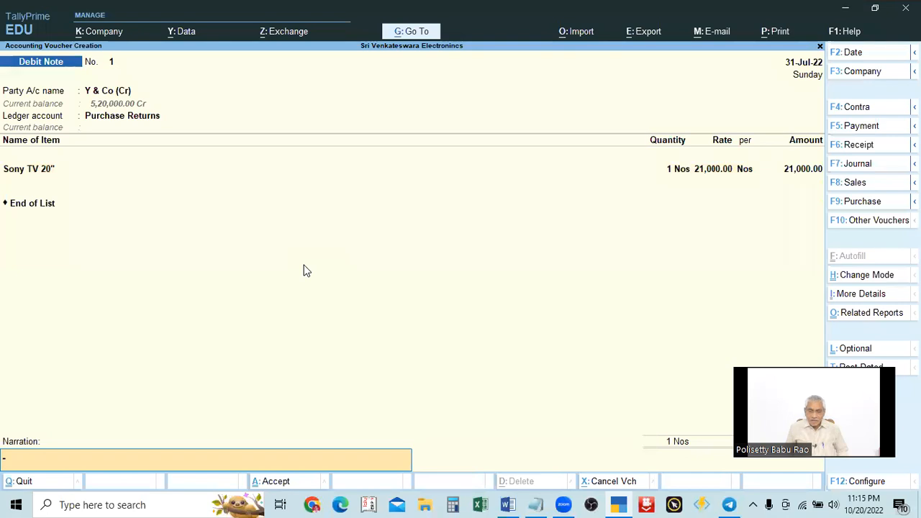
key(BackSpace)
key(BackSpace)
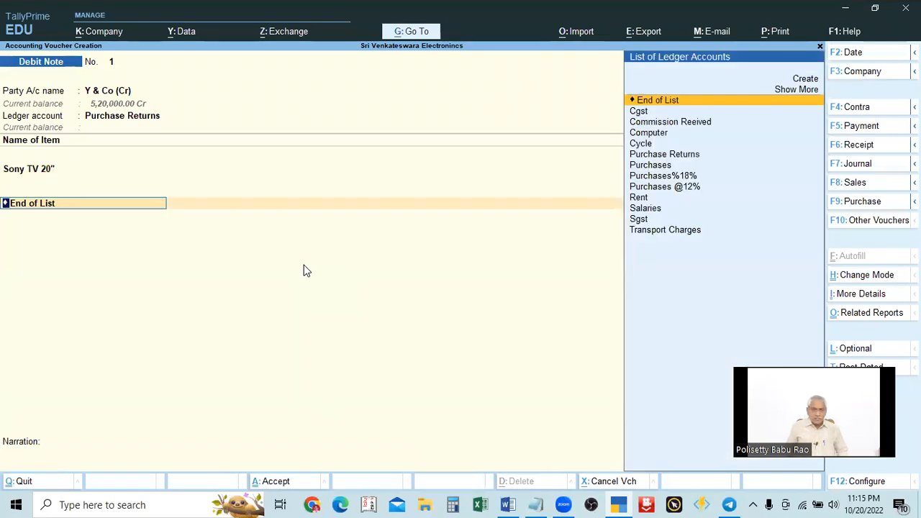
key(ctrl)
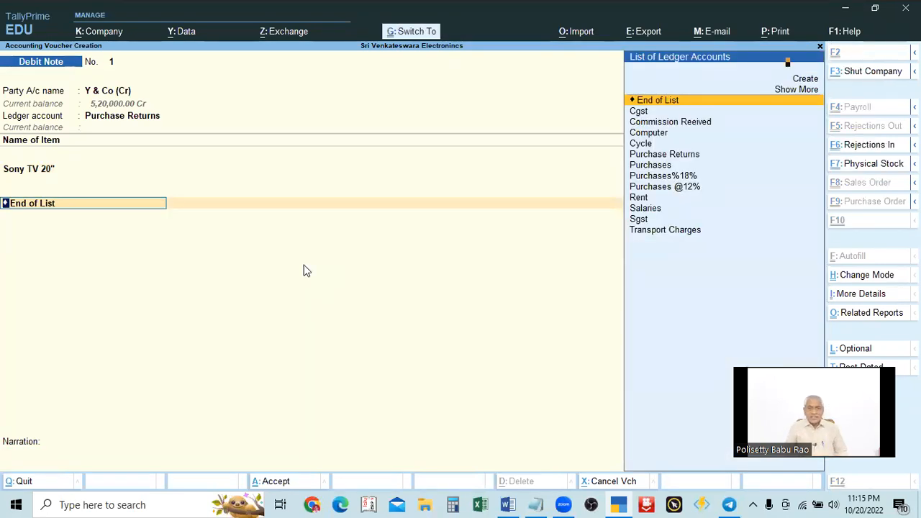
key(ctrl+a)
- Read the Godrej AC return to Ashoka Traders in Notepad and set the new Debit Note's voucher date to 2.9
key(alt+Tab)
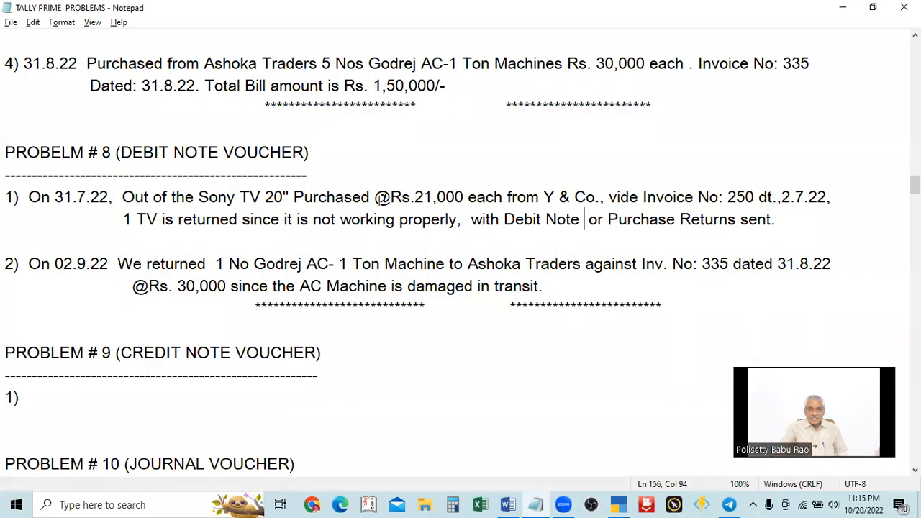
key(alt+Tab)
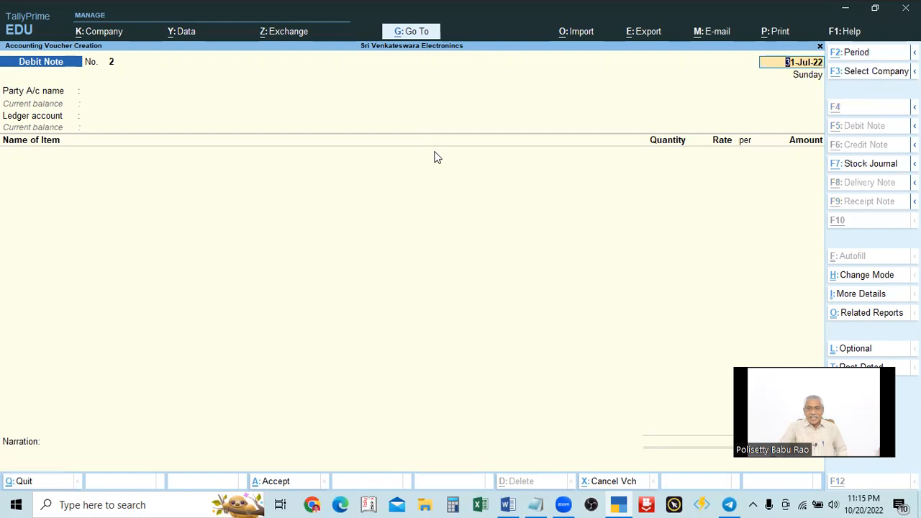
key(alt+Tab)
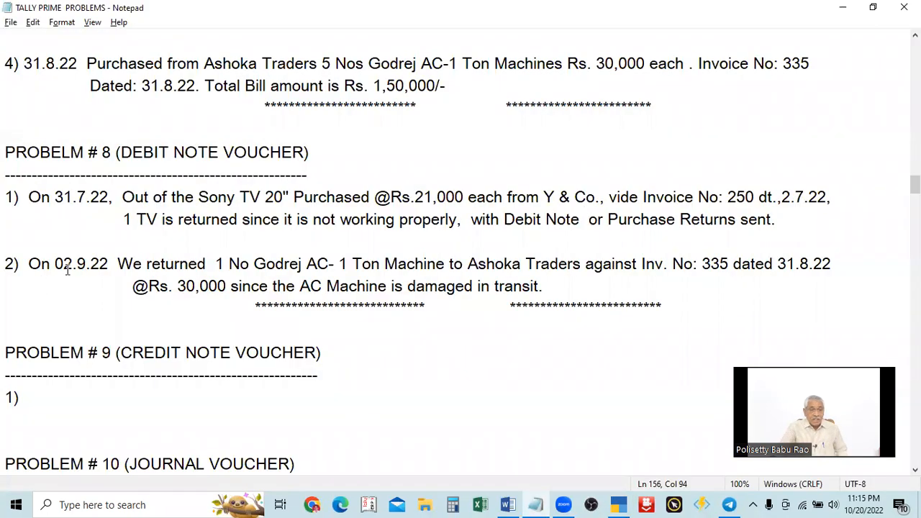
key(alt+Tab)
key(F2)
text(2.9)
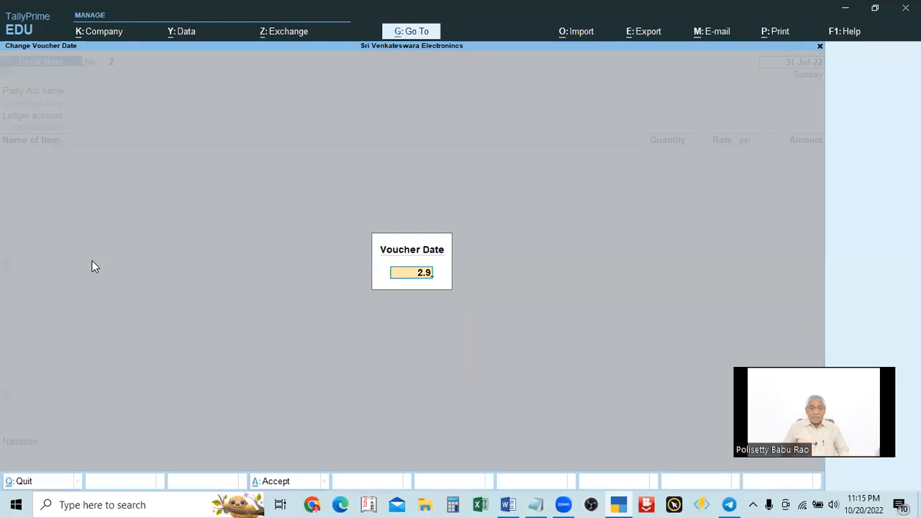
key(Return)
key(alt+Tab)
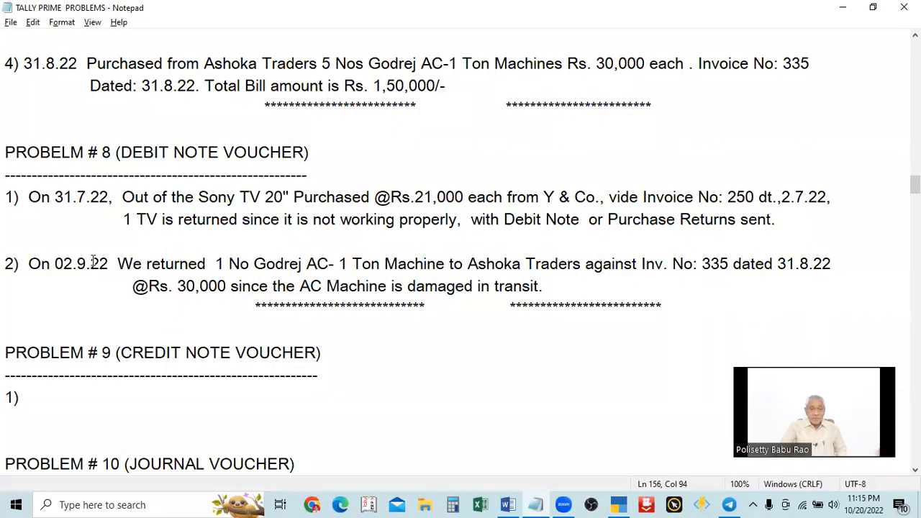
- Review the Godrej AC return in Problem 8 and compare the earlier Godrej AC purchase entries in the Notepad problems
key(alt+Tab)
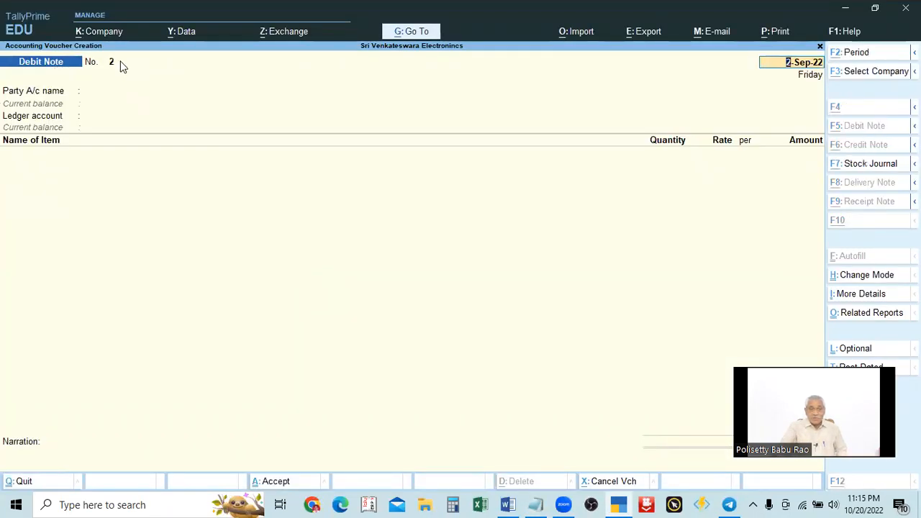
key(alt+Tab)
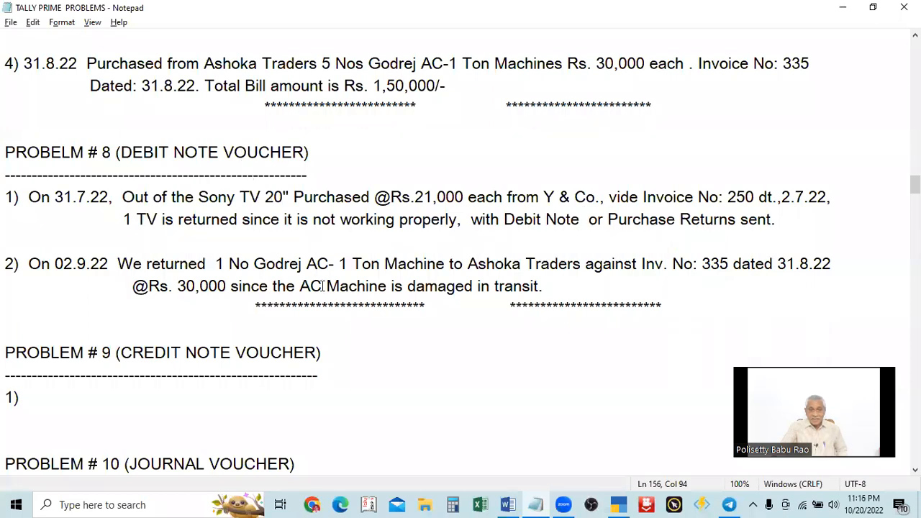
key(alt+Tab)
key(alt+Tab)
key(alt)
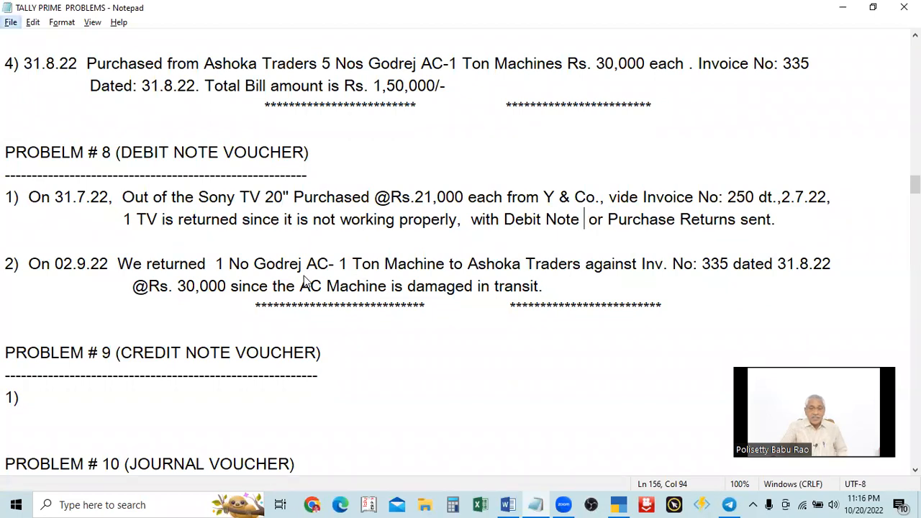
click(342, 182)
scroll(352, 162, up, 6)
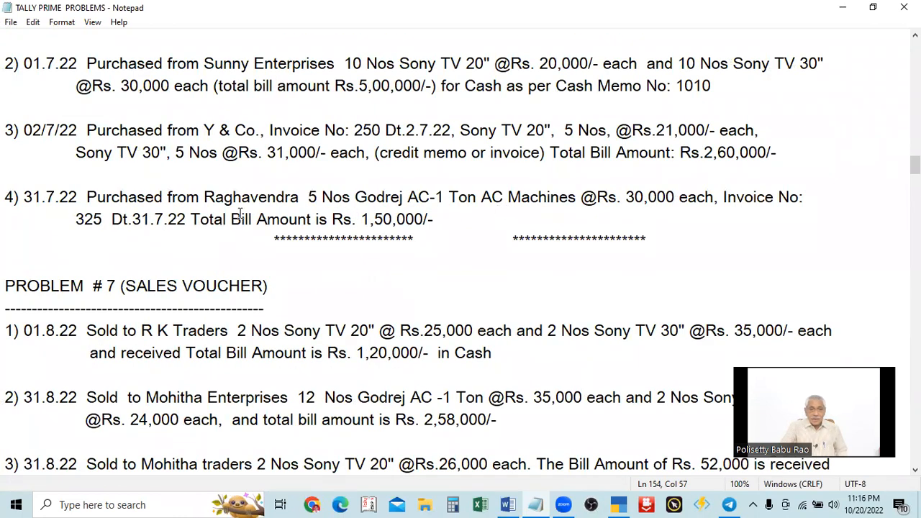
scroll(292, 223, down, 2)
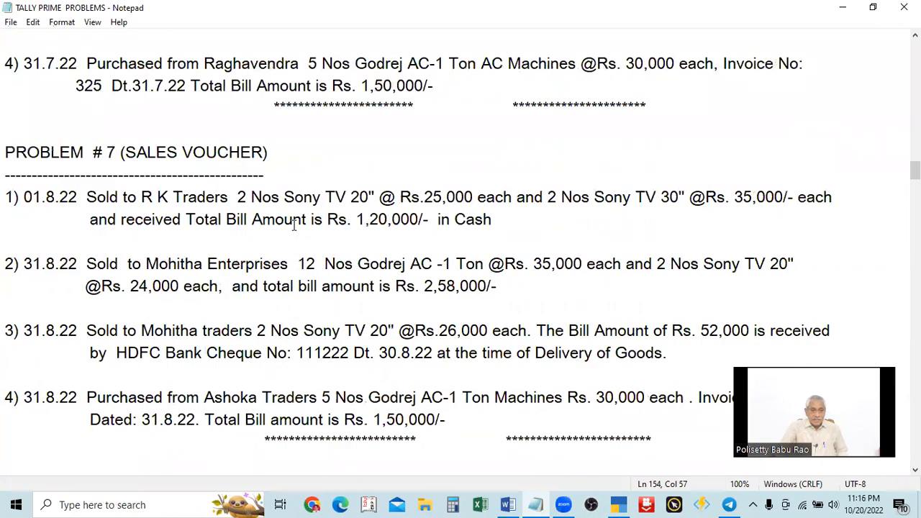
scroll(293, 225, down, 1)
scroll(362, 205, up, 2)
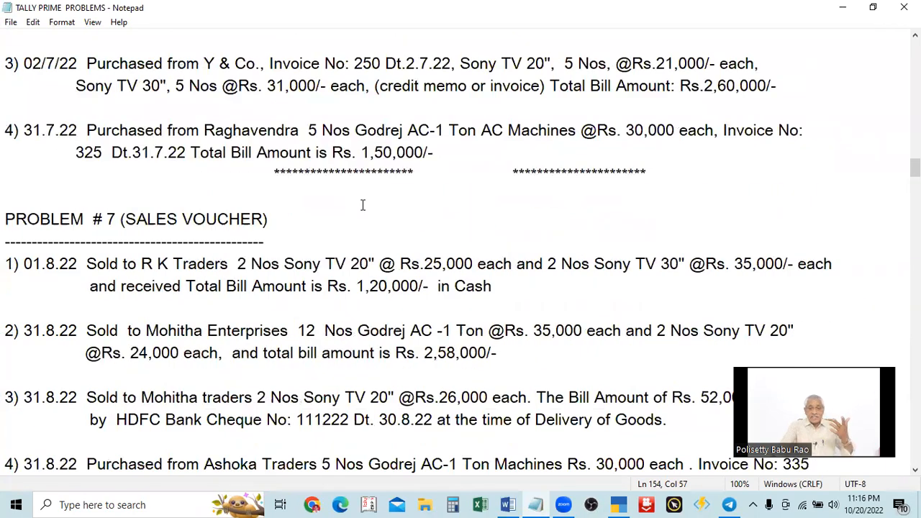
scroll(363, 205, down, 2)
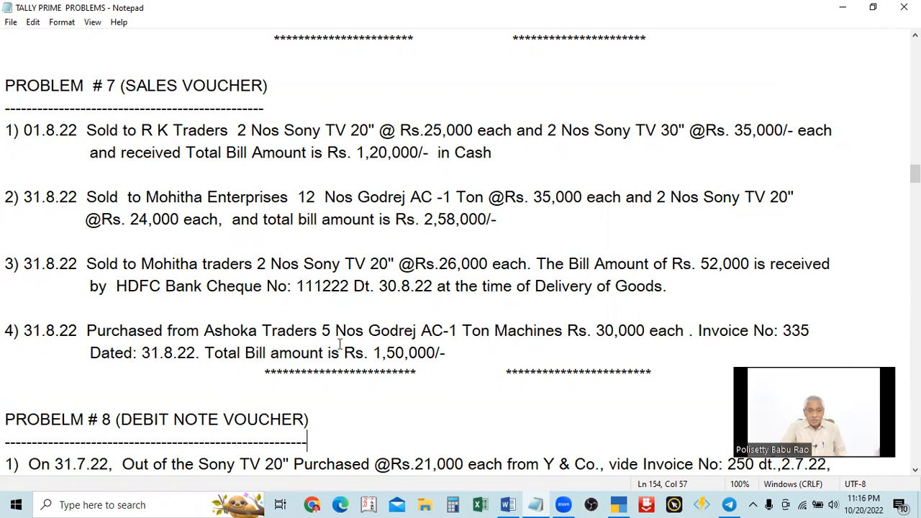
- Examine the Ashoka Traders purchase in Notepad against the invoice number and date cited for its Godrej AC return
key(alt+Tab)
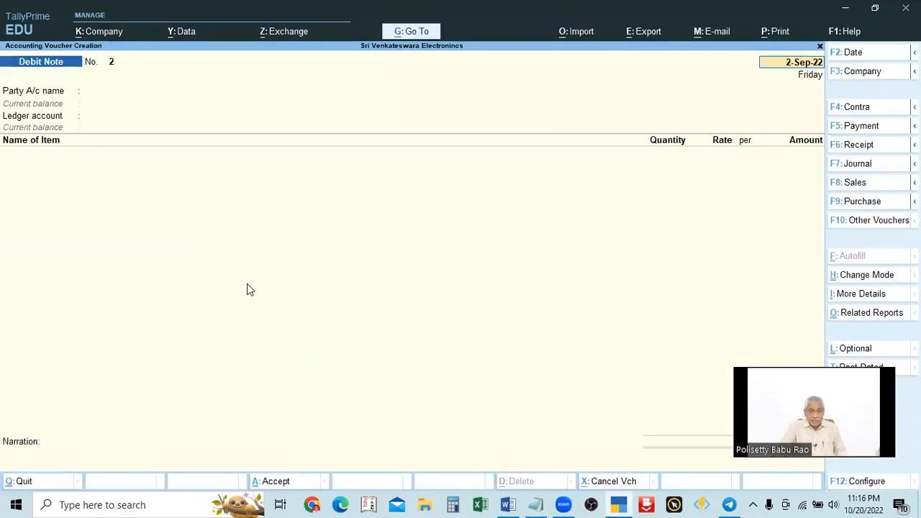
key(alt+Tab)
key(Tab)
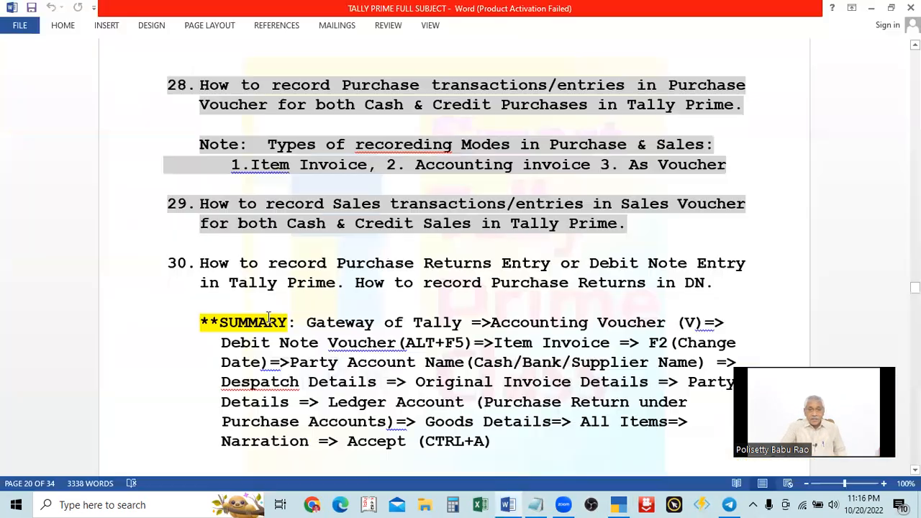
key(alt+Tab)
key(Tab)
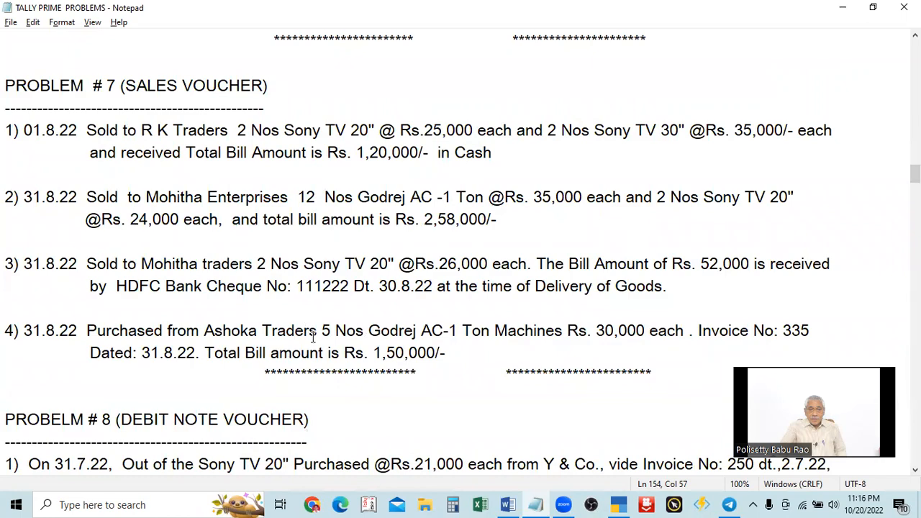
scroll(377, 338, down, 5)
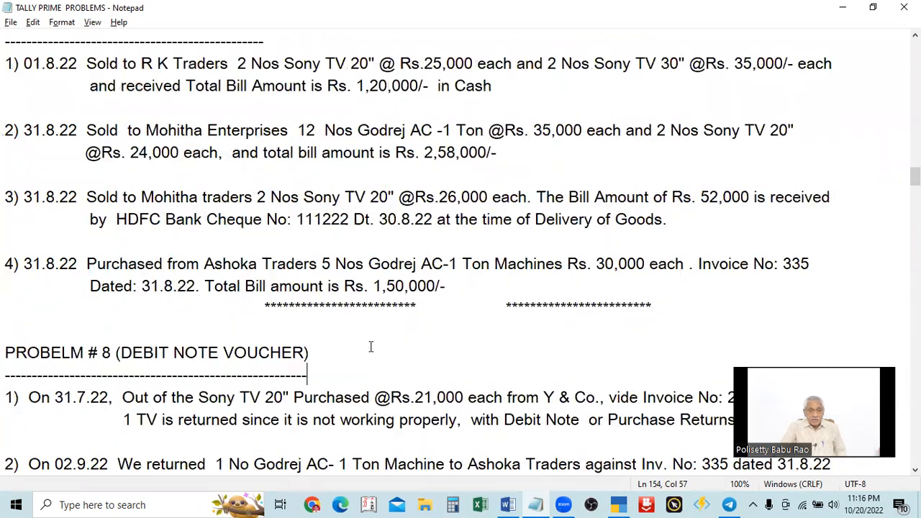
scroll(367, 344, up, 3)
scroll(354, 366, down, 1)
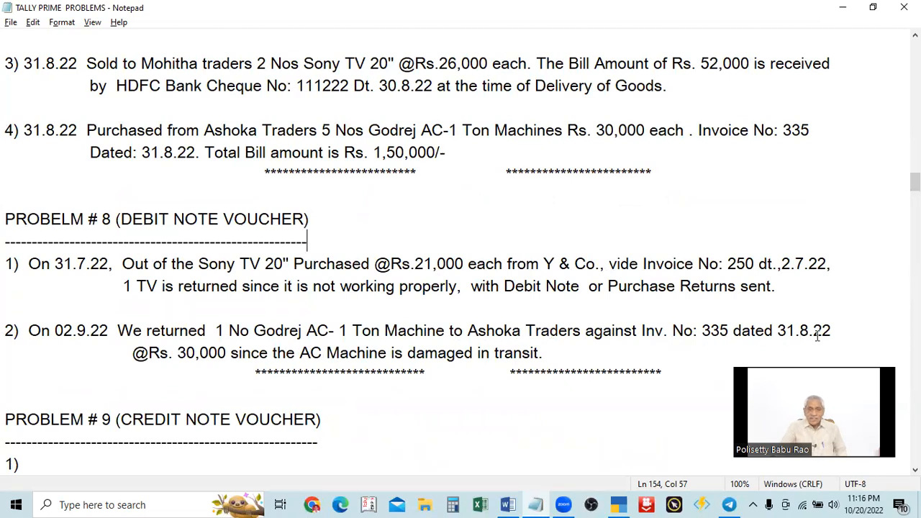
- Return to the TallyPrime Debit Note and choose Ashoka Traders as the party account
key(alt+Tab)
key(alt+Tab)
key(alt+Tab)
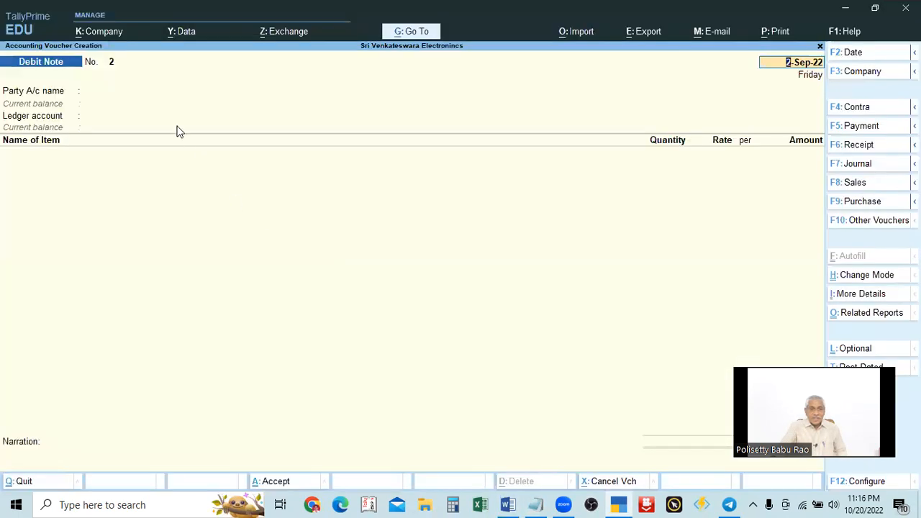
click(151, 90)
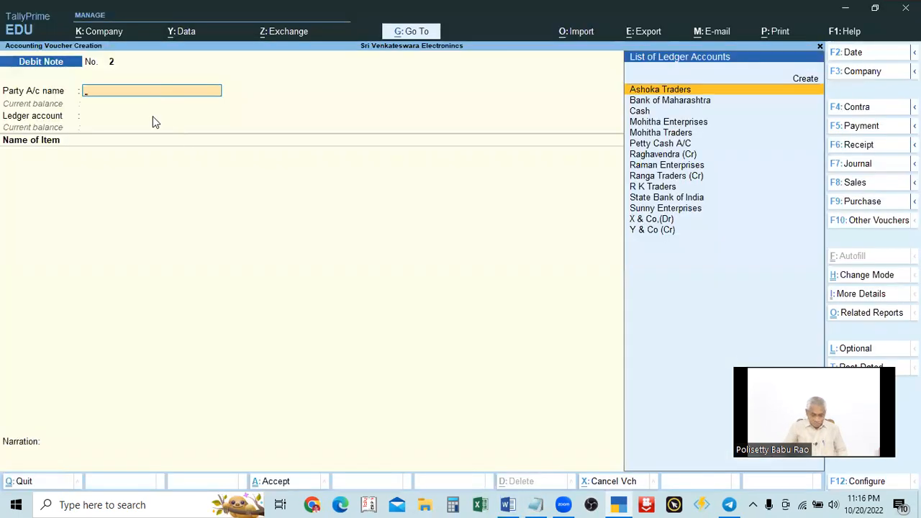
text(As)
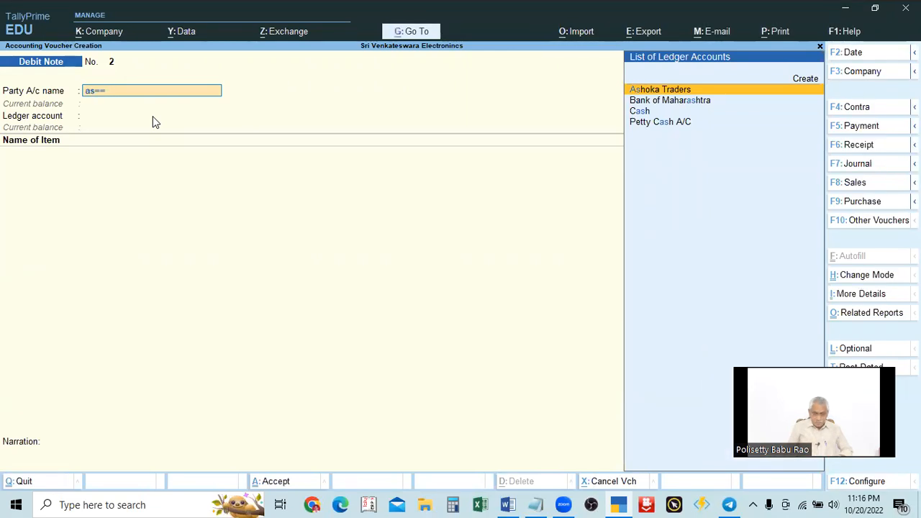
key(BackSpace)
key(BackSpace)
text(ash)
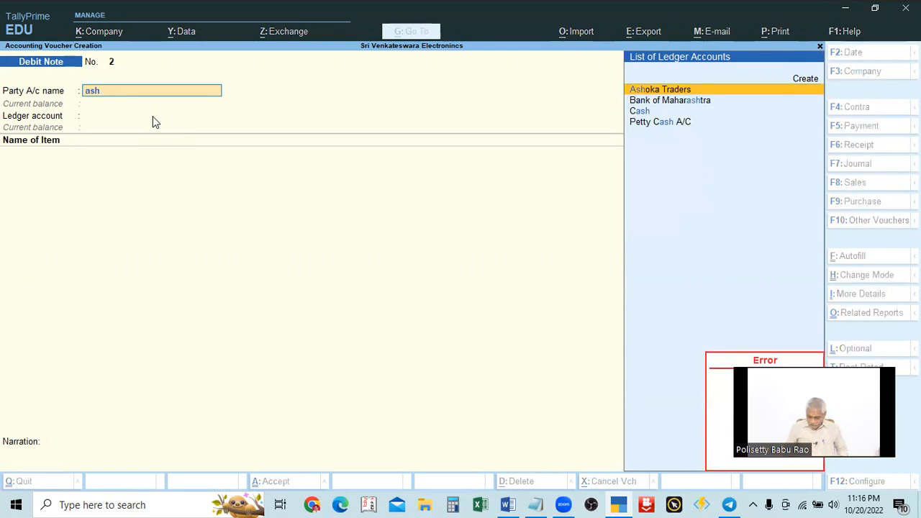
key(Down)
key(Up)
key(Return)
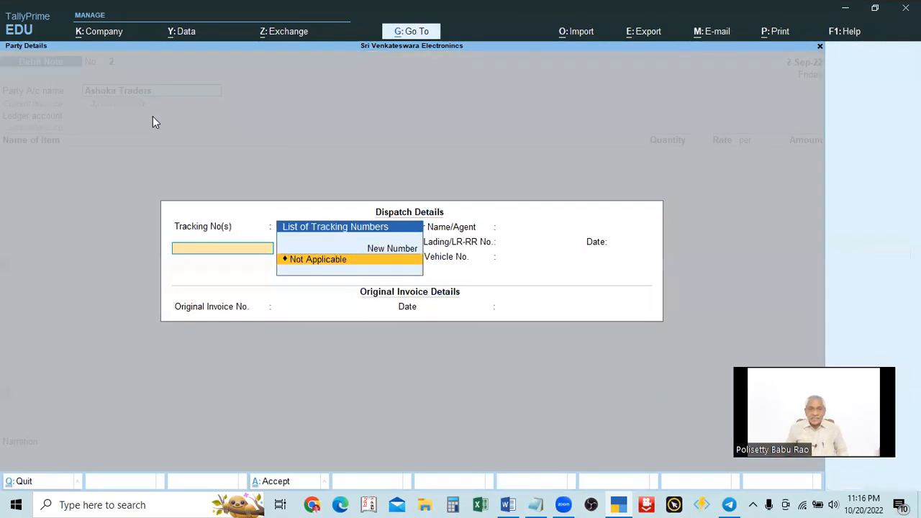
- Set the dispatch tracking number to Not Applicable and leave the carrier, bill of lading, vehicle and date details blank
key(Return)
key(Return)
key(Return)
key(Return)
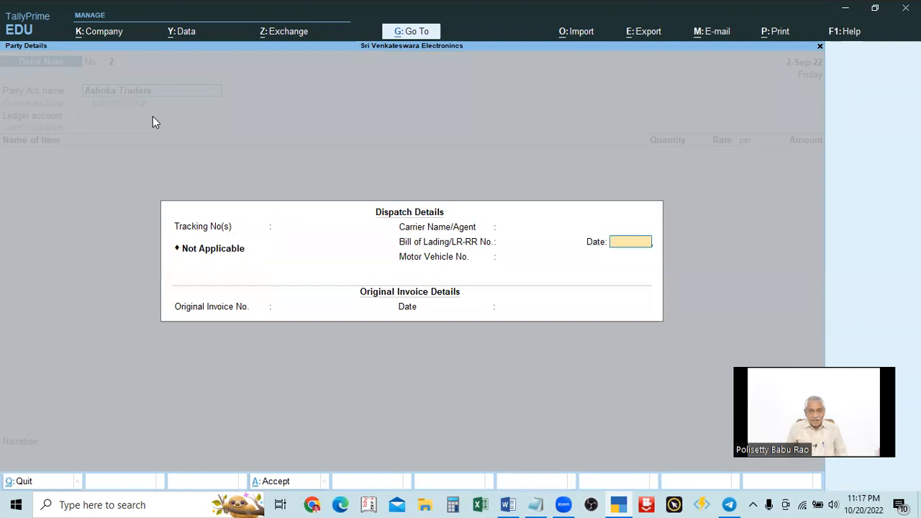
key(Return)
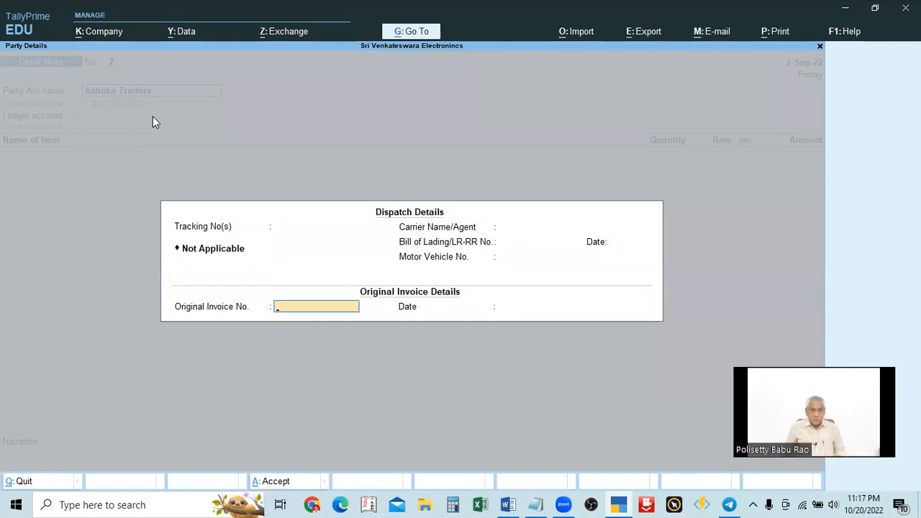
- Check the original purchase reference in Notepad and enter original invoice number 335 dated 31.8 in the Debit Note
key(alt+Tab)
key(alt+Tab)
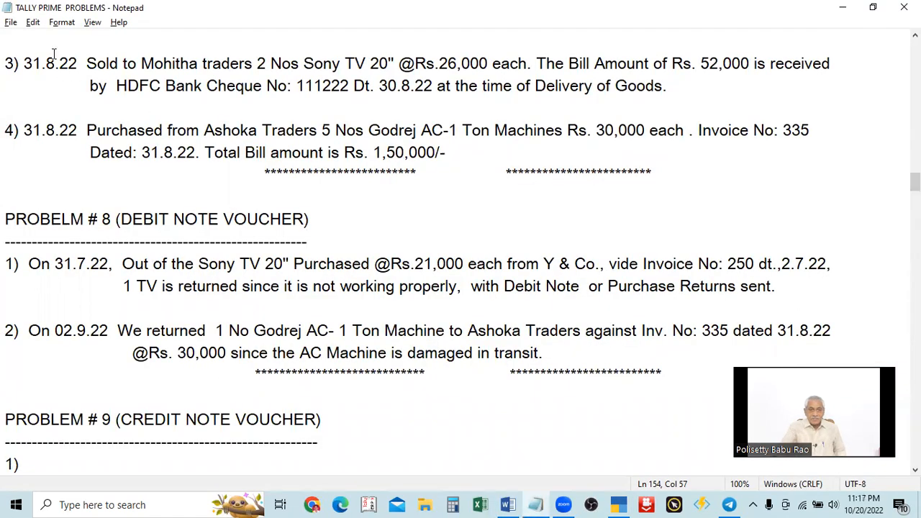
key(alt+Tab)
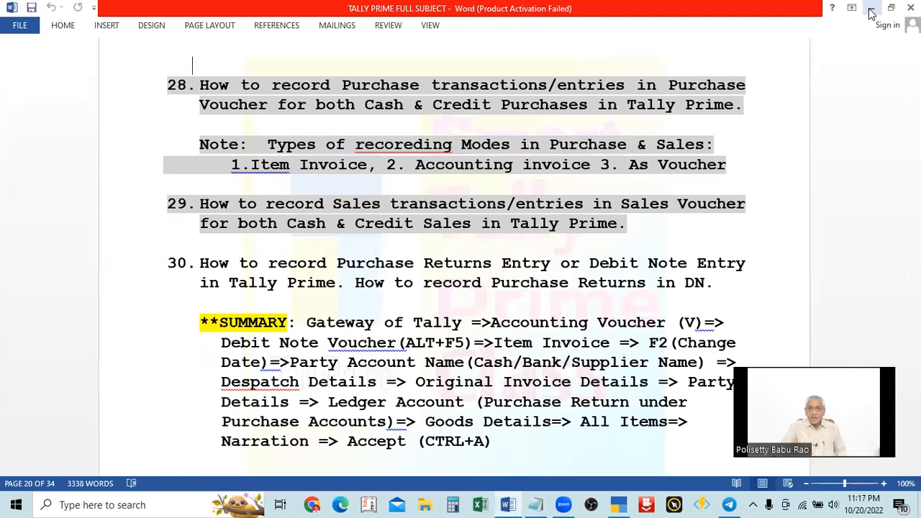
click(870, 12)
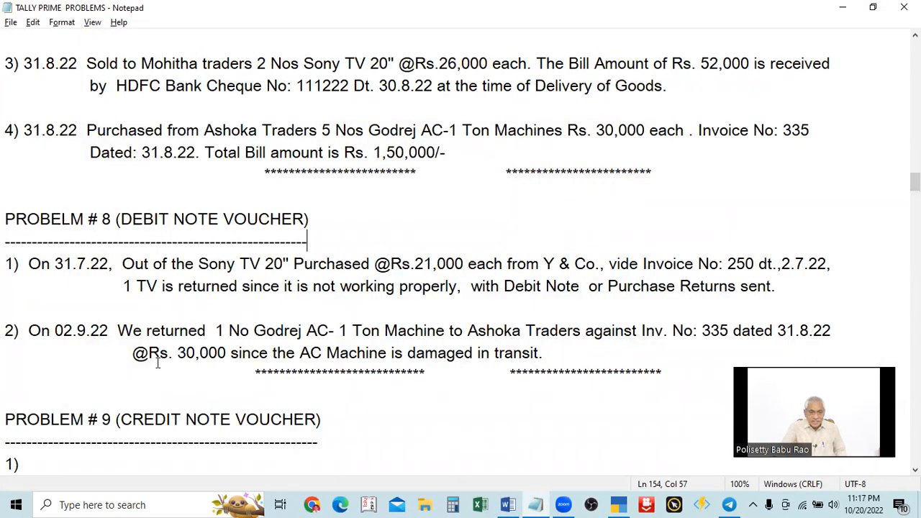
scroll(335, 204, up, 1)
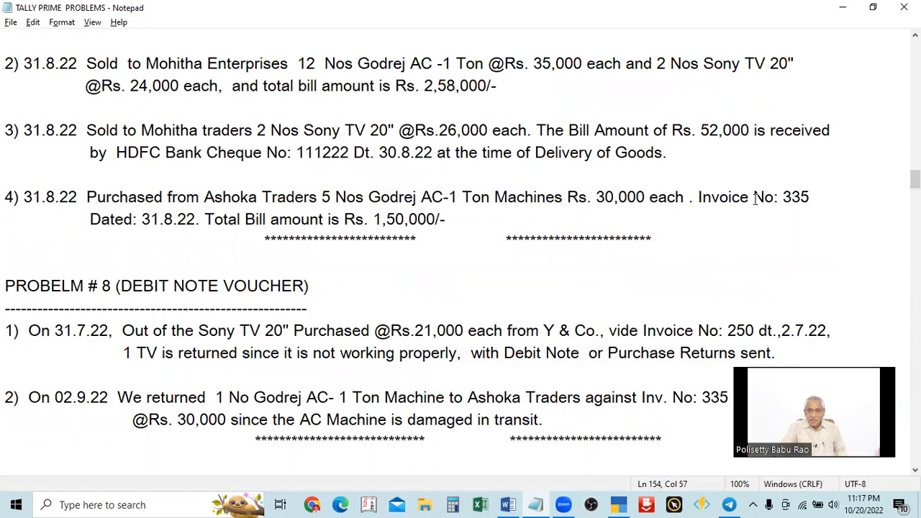
scroll(199, 201, down, 2)
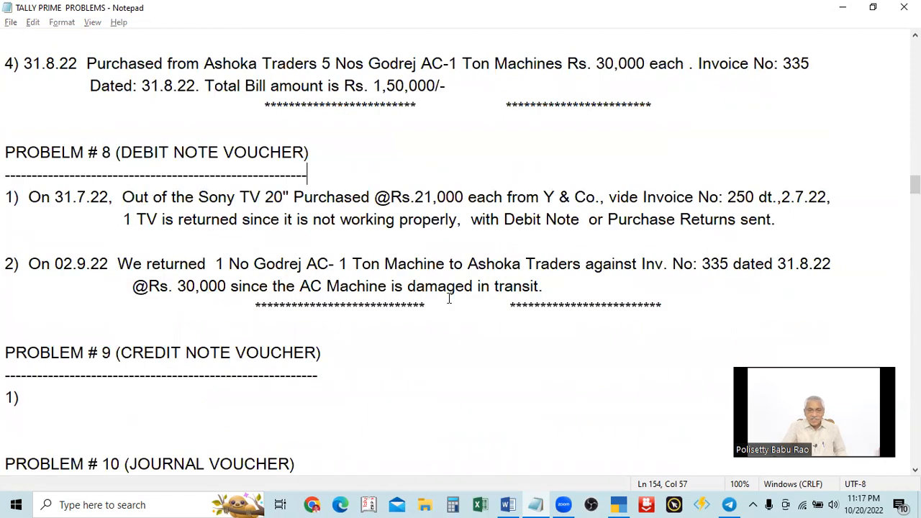
key(alt+Tab)
key(alt+Tab)
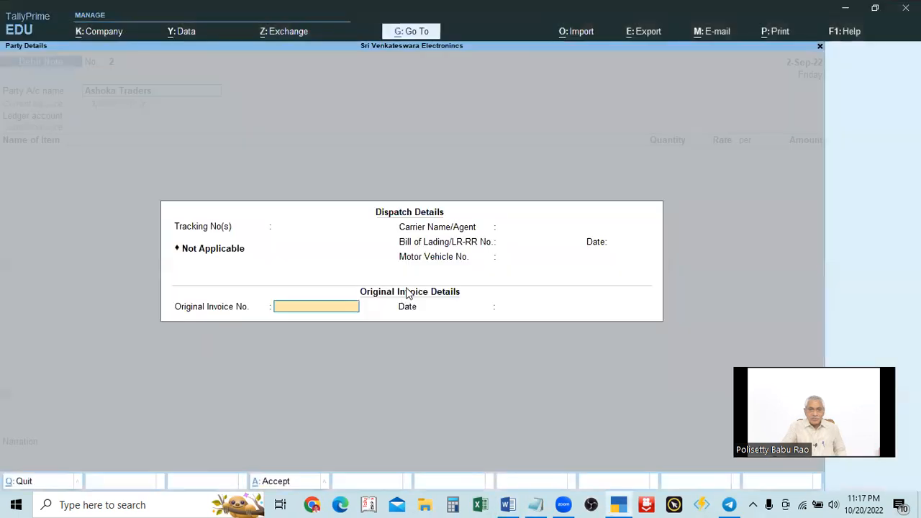
text(335)
key(Return)
text(3)
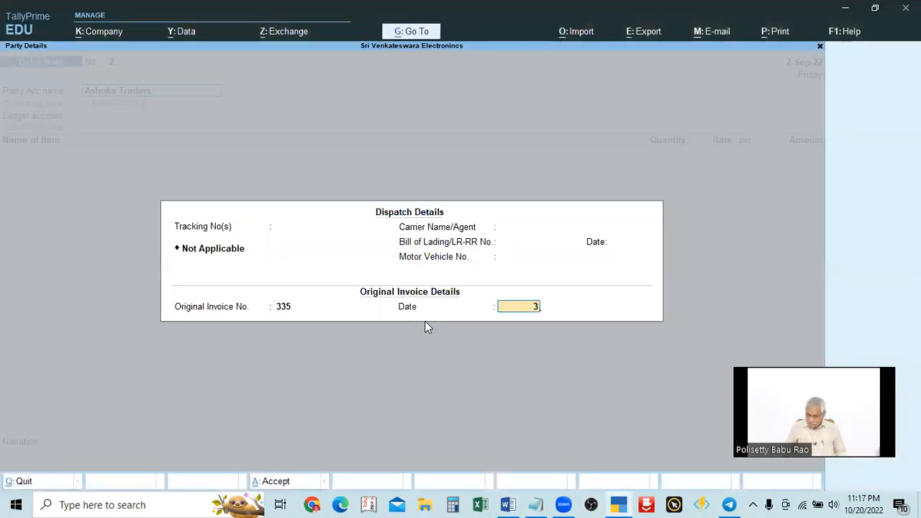
text(1.8)
key(Return)
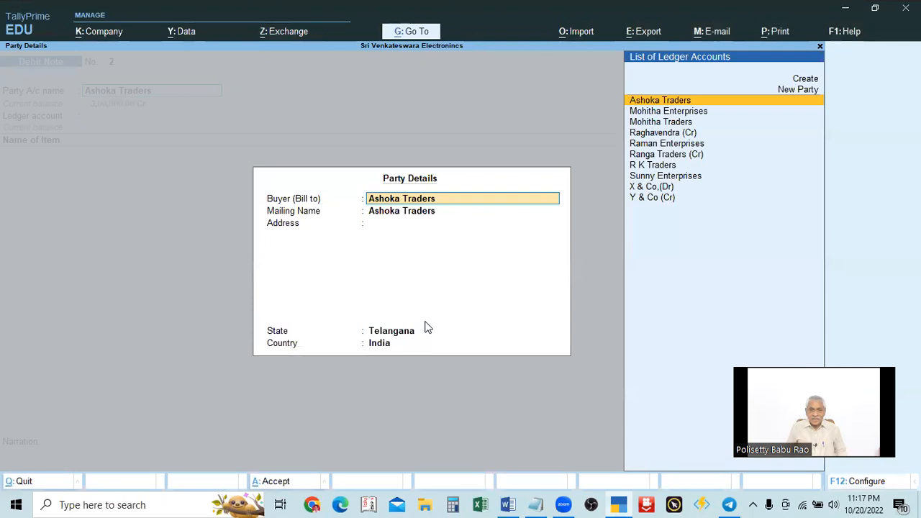
- Accept the Ashoka Traders party details and choose Purchase Returns as the ledger account
key(Return)
key(ctrl+a)
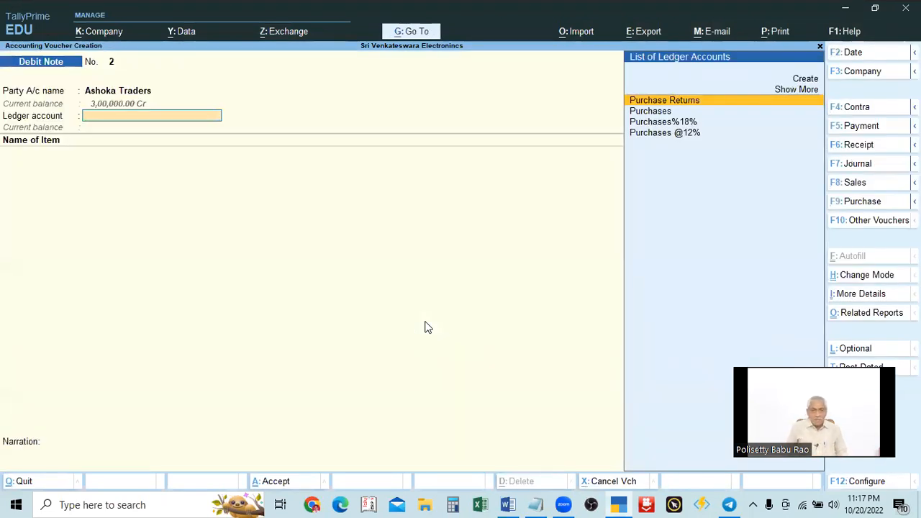
key(Return)
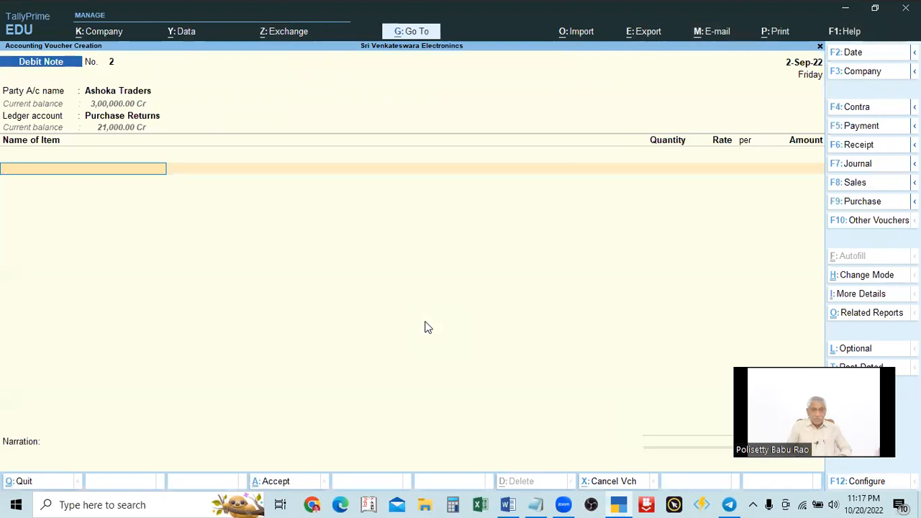
- Add Godrej AC- 1 Ton as the returned item with tracking number Not Applicable and a quantity of 1 Nos
text(Go)
key(BackSpace)
text(ODRE)
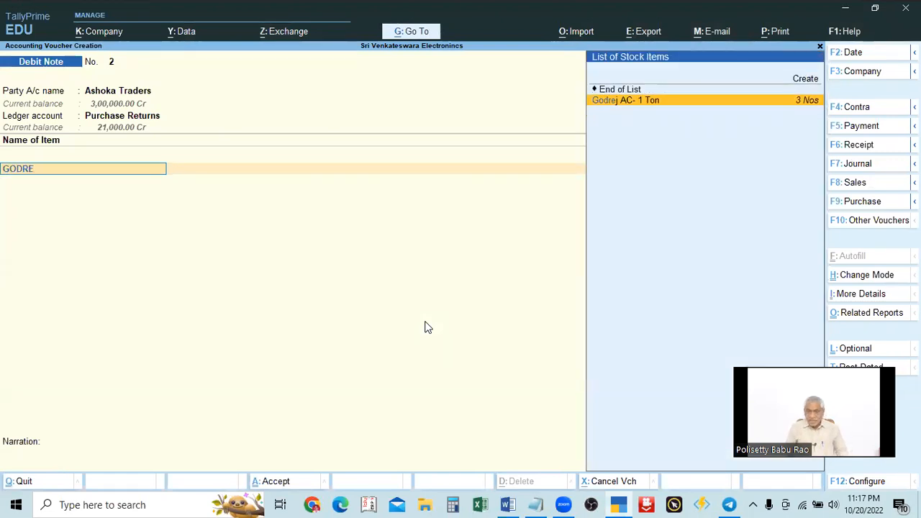
key(Return)
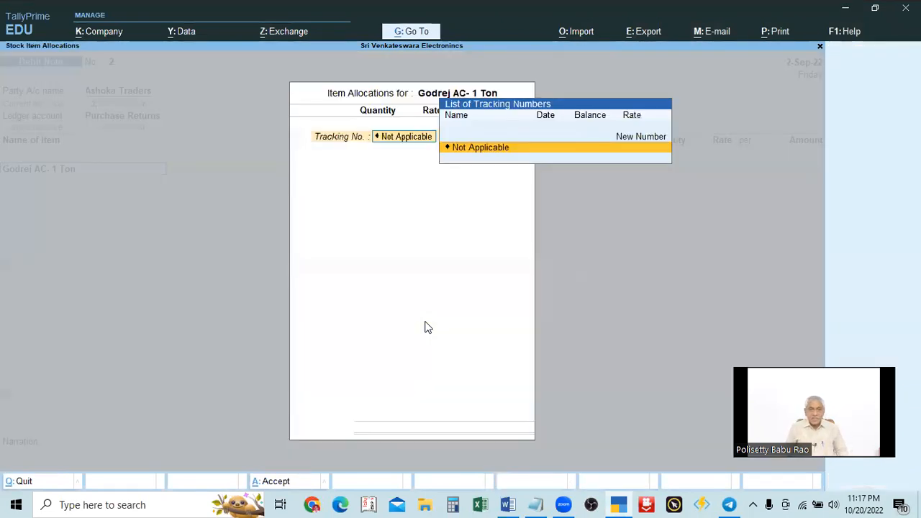
key(Return)
text(1)
key(Return)
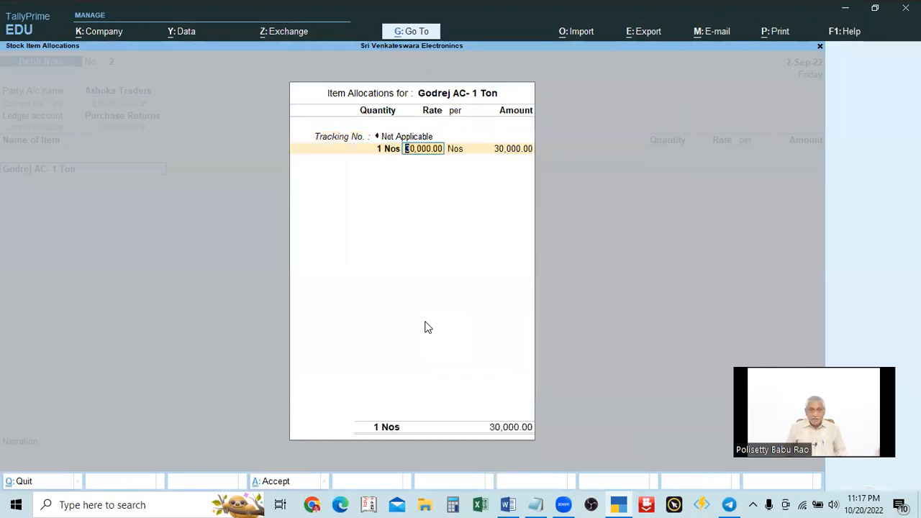
- Check the return rate in the Notepad problem and enter 30000 per Nos for the Godrej AC- 1 Ton allocation
key(alt+Tab)
key(alt+Tab)
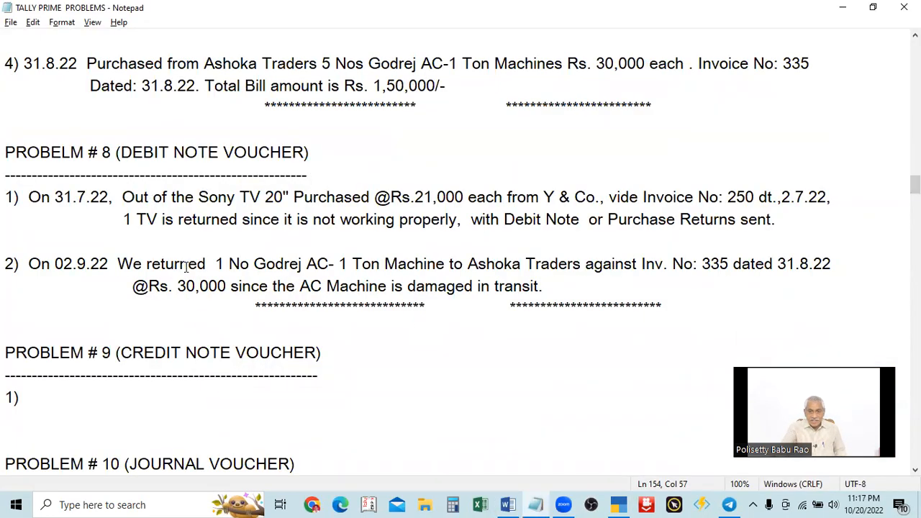
key(alt+Tab)
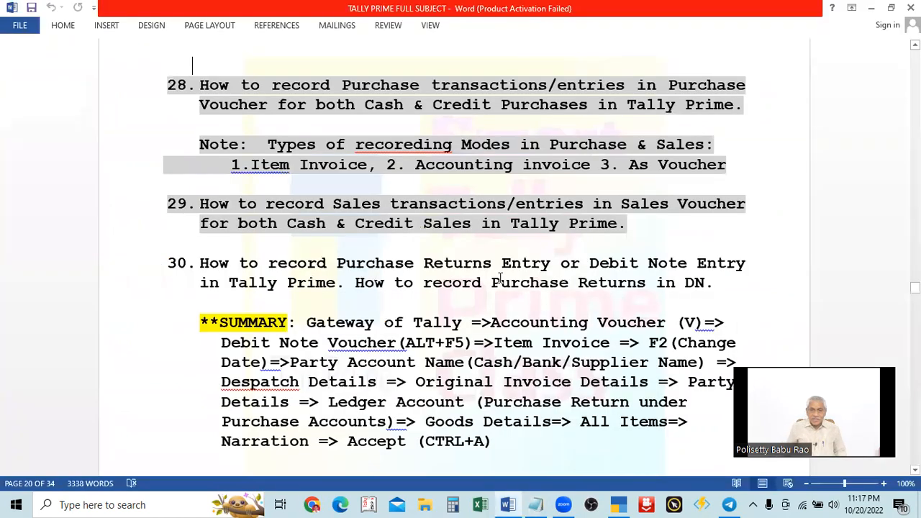
key(alt+Tab)
key(BackSpace)
text(30000)
key(Return)
key(Return)
key(Return)
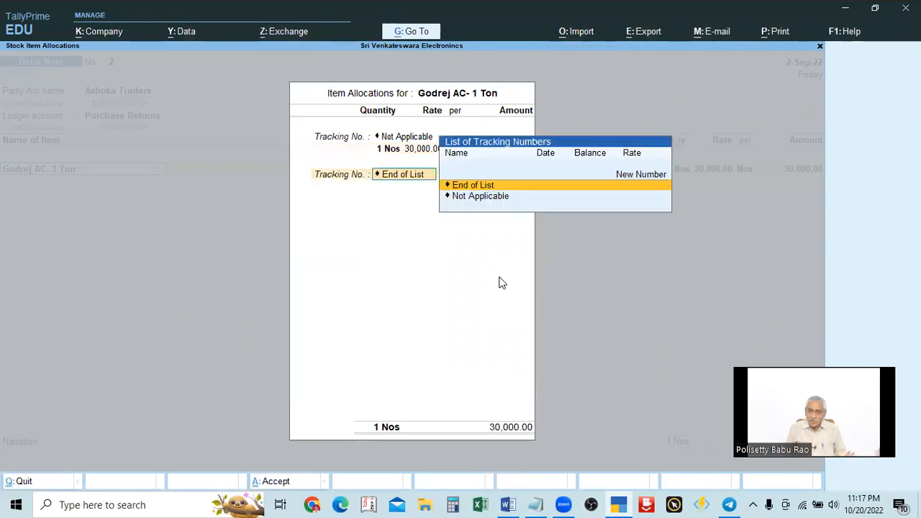
- End the Godrej AC- 1 Ton allocation and item list, save the Ashoka Traders Debit Note, and leave voucher creation
key(Return)
key(Return)
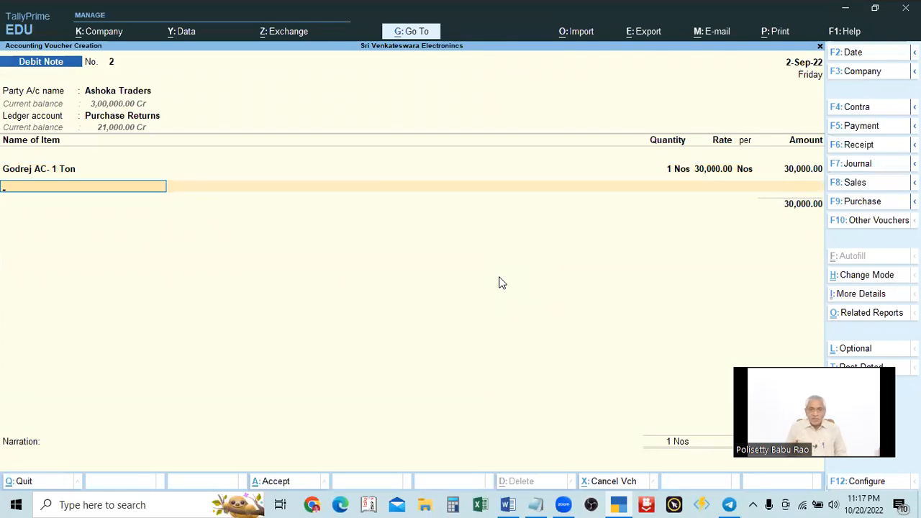
key(Return)
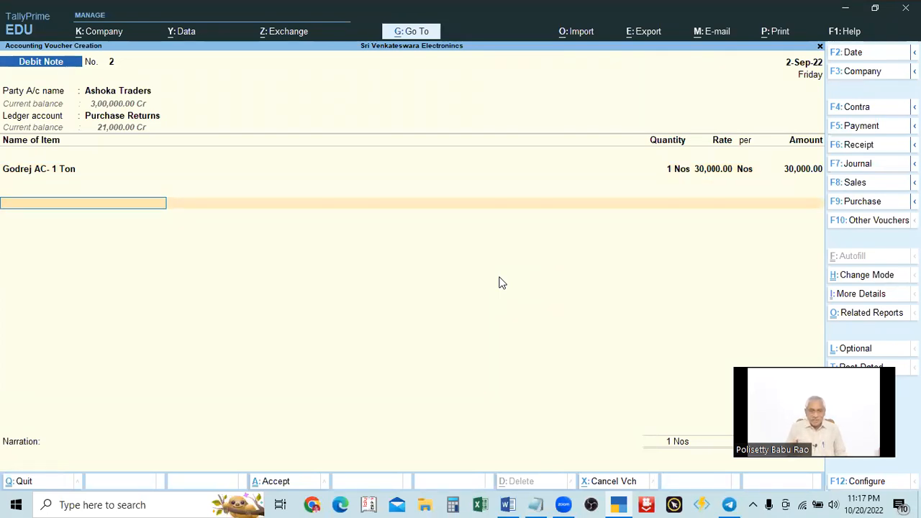
key(ctrl+a)
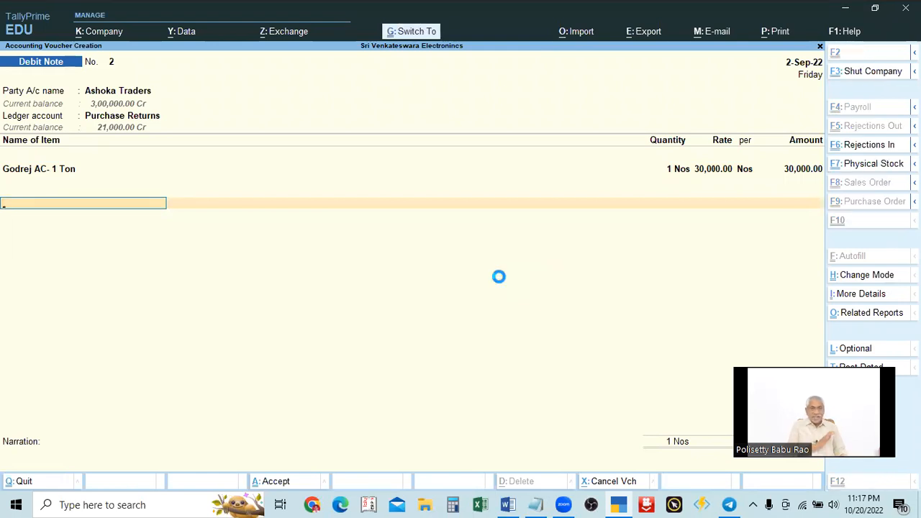
key(Escape)
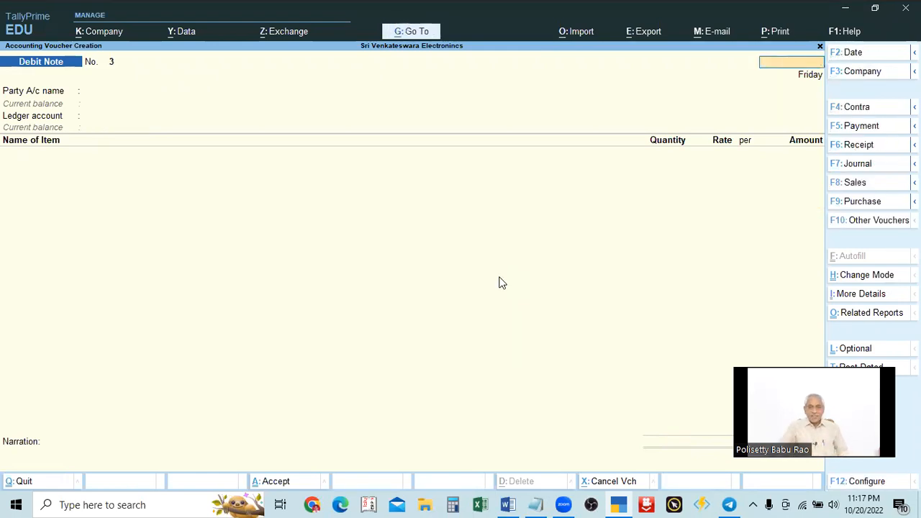
key(Return)
key(Escape)
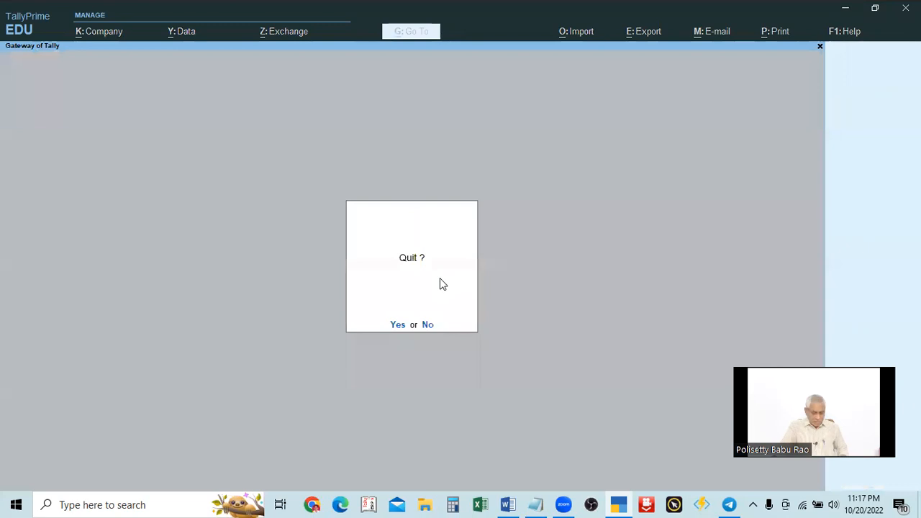
- Switch to Notepad and review the Problem 8 Debit Note transactions, the preceding purchase entries and the Problem 9 Credit Note heading
key(alt+Tab)
key(alt+Tab)
key(Tab)
click(440, 278)
scroll(389, 352, down, 1)
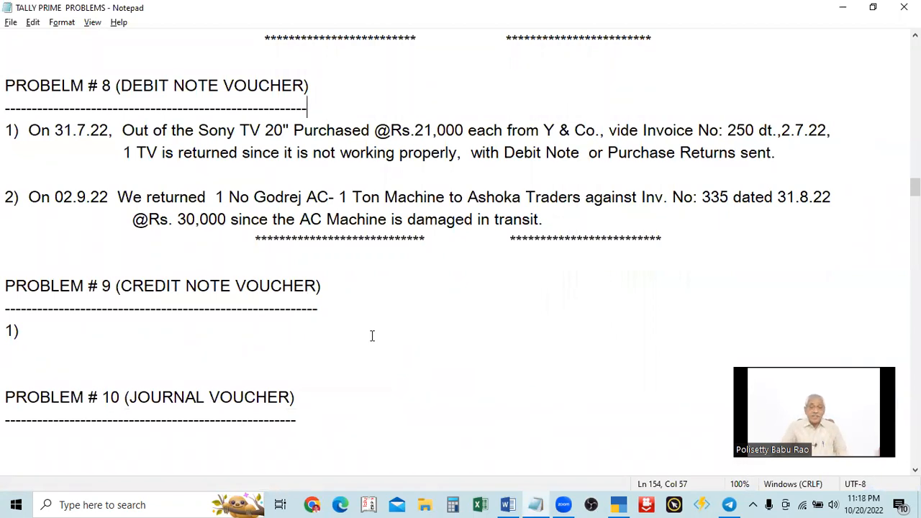
scroll(512, 368, up, 2)
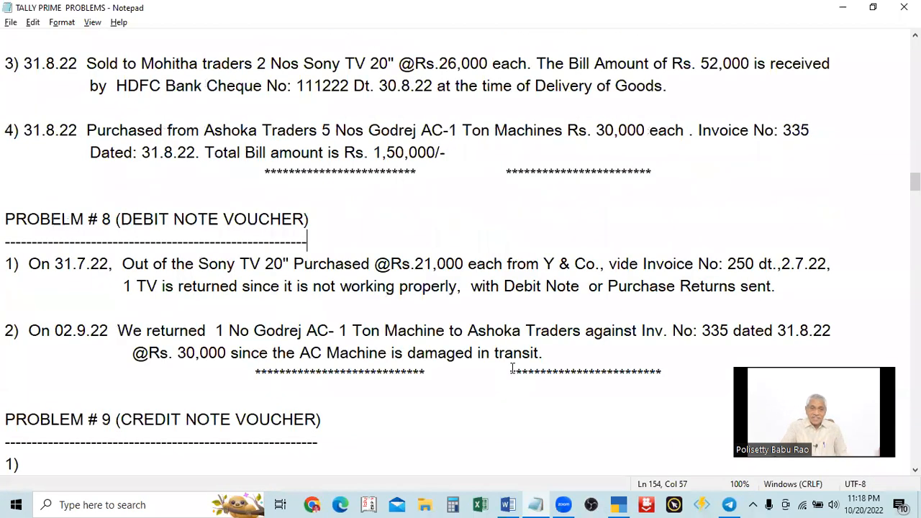
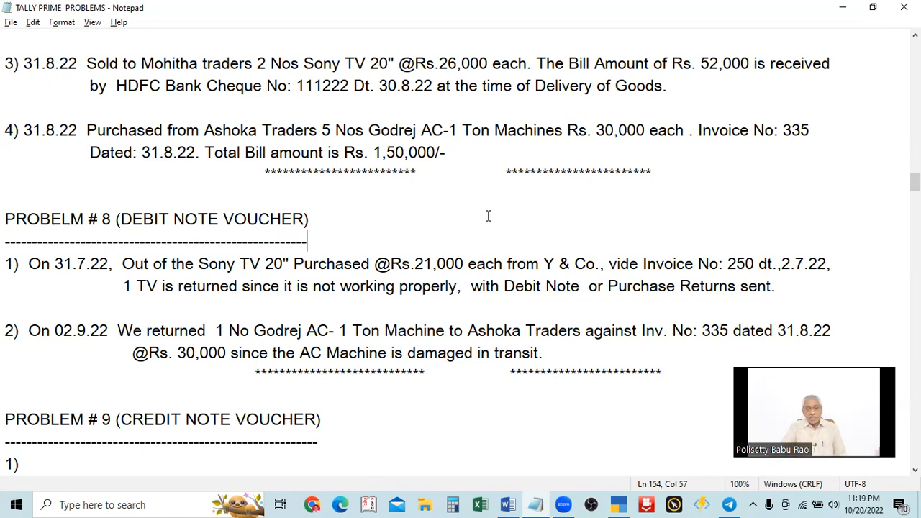
click(356, 423)
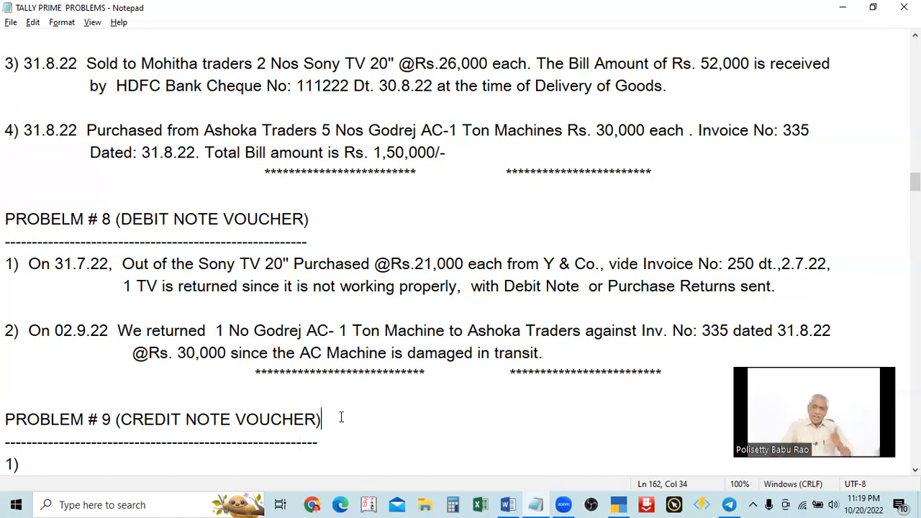
scroll(342, 414, down, 1)
scroll(341, 415, up, 2)
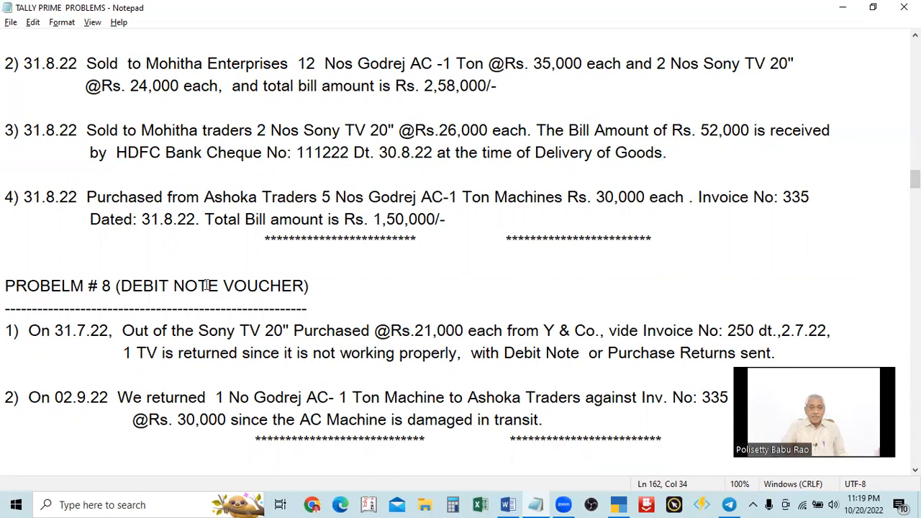
scroll(392, 306, up, 4)
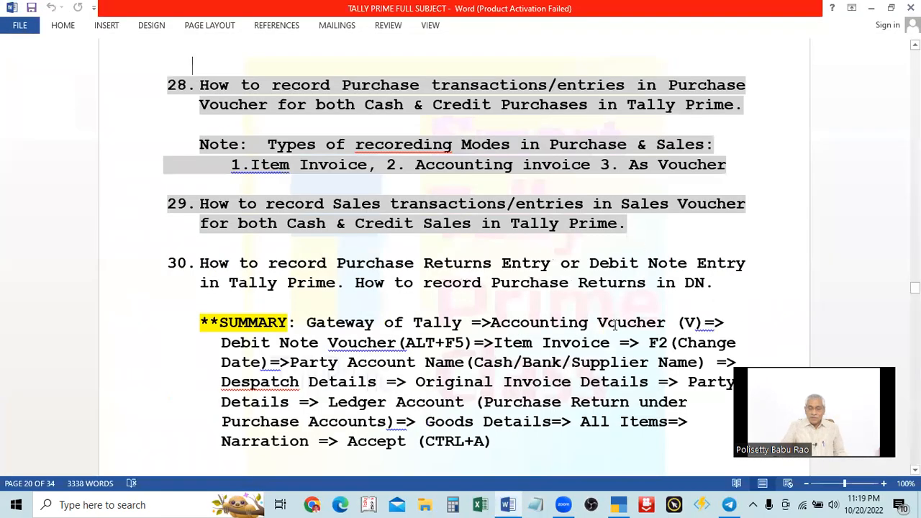
- Read the Debit Note summary under topic 30 in Word and compare its starting point with the Gateway of Tally in TallyPrime
scroll(615, 325, down, 1)
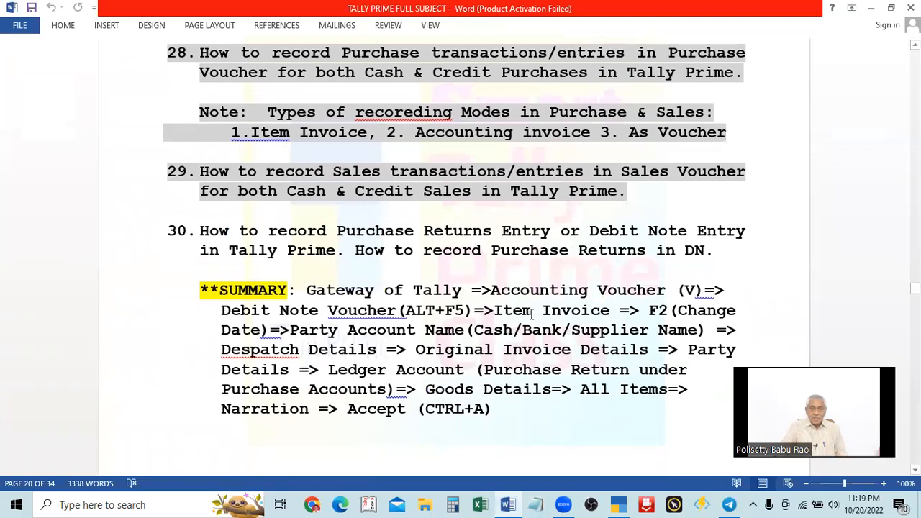
scroll(567, 302, down, 1)
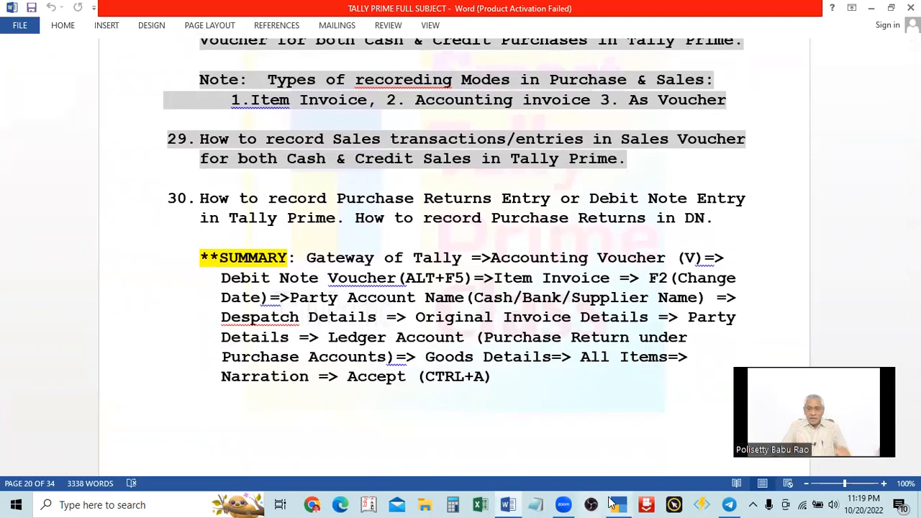
mouse_move(619, 504)
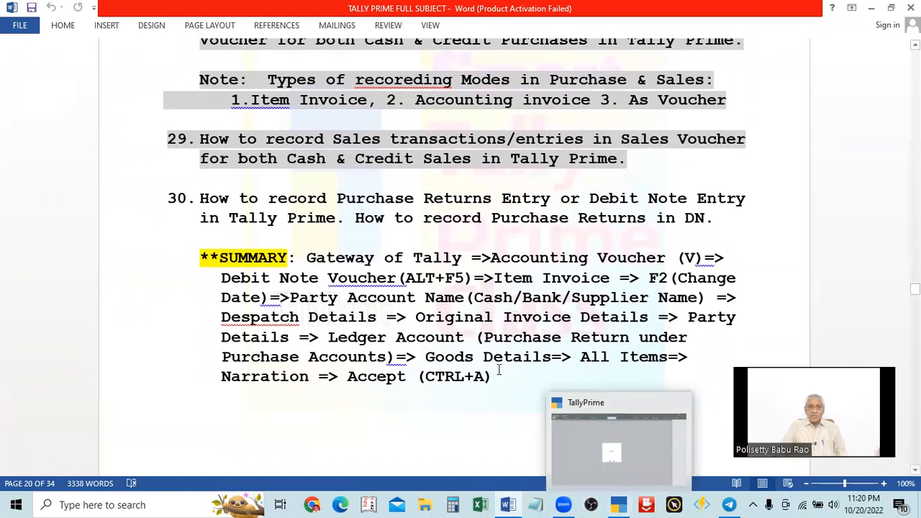
click(607, 463)
key(Escape)
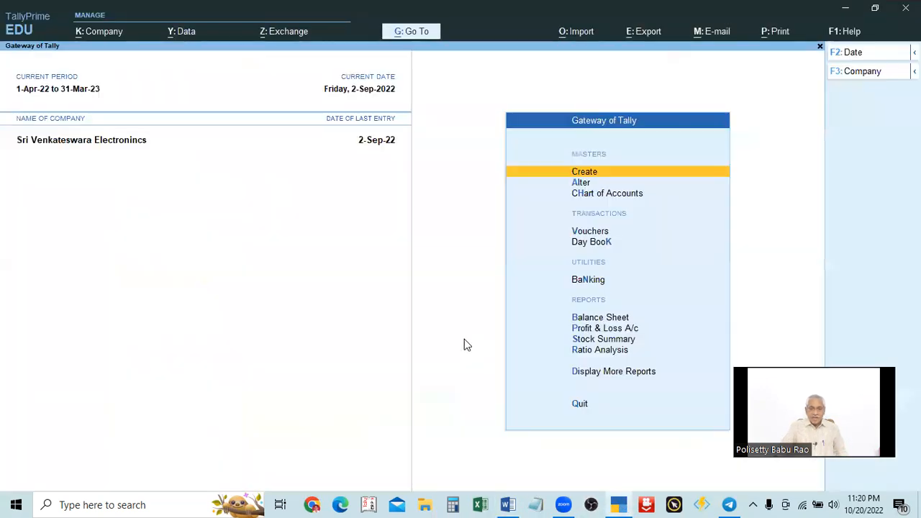
key(alt+Tab)
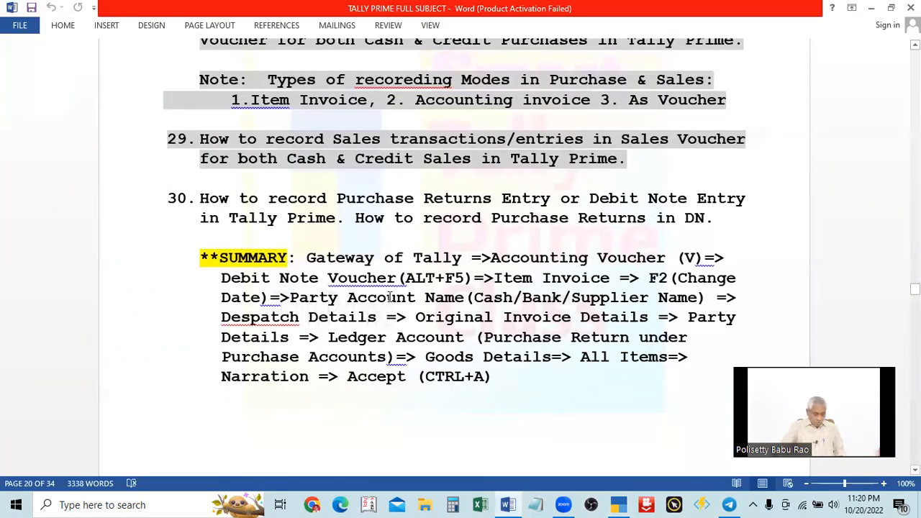
key(alt+Tab)
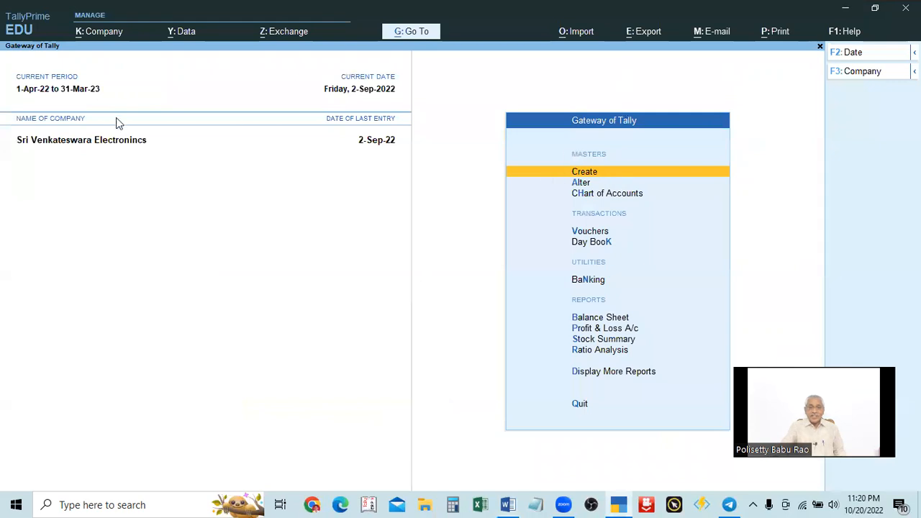
key(alt)
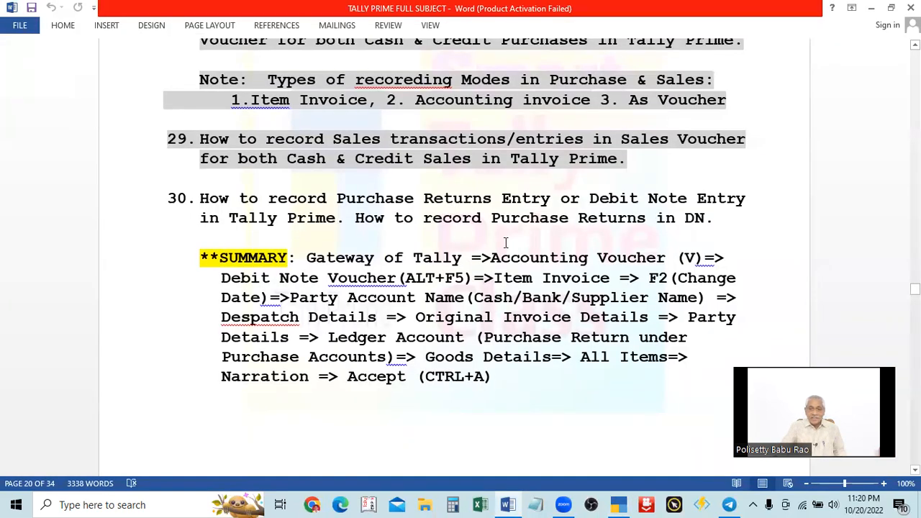
key(alt+Tab)
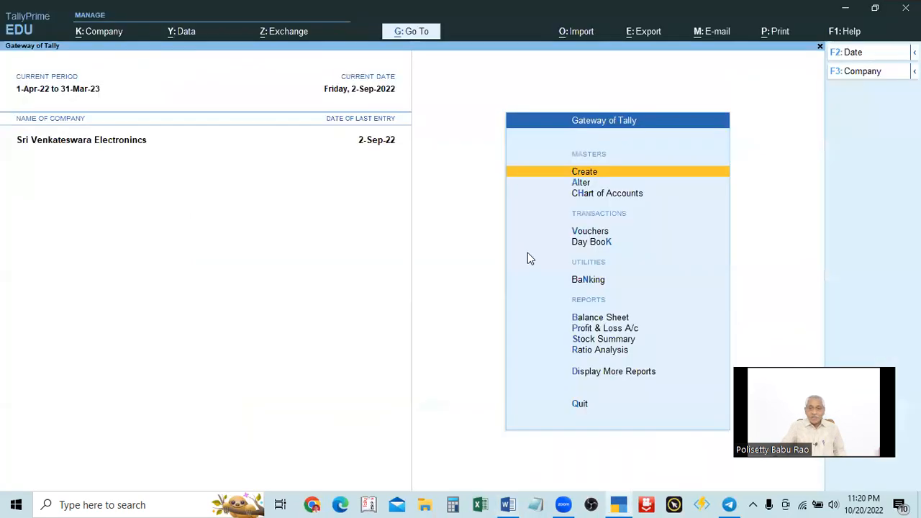
- Open voucher creation from the Gateway of Tally and switch the voucher type to Debit Note, following the Word summary
click(591, 232)
key(alt+Tab)
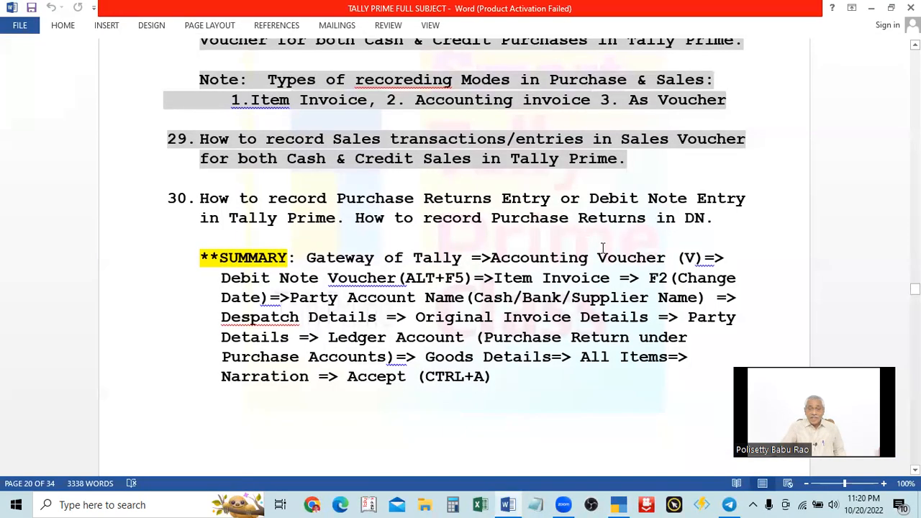
key(alt+Tab)
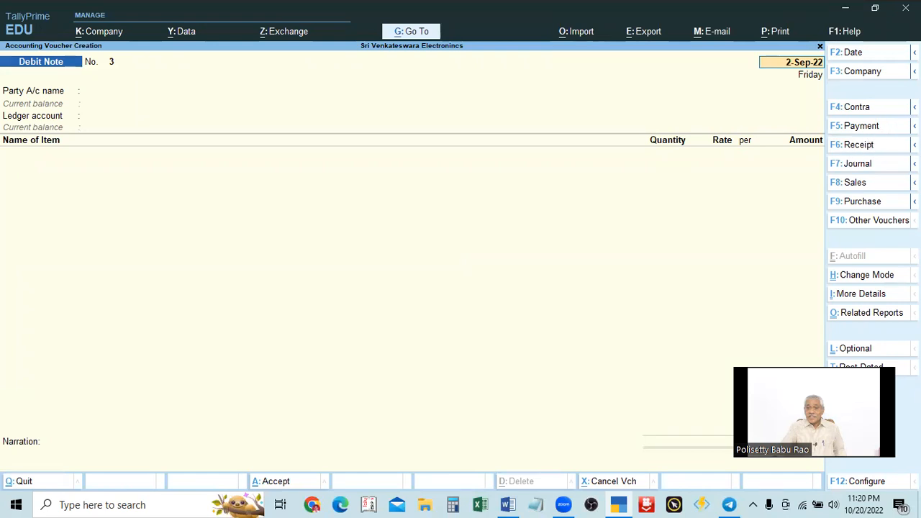
mouse_move(863, 125)
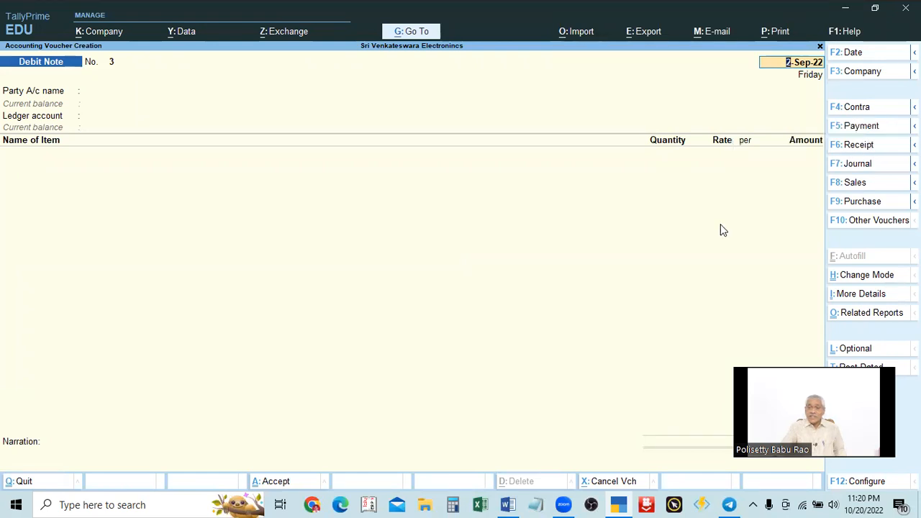
key(alt)
click(852, 126)
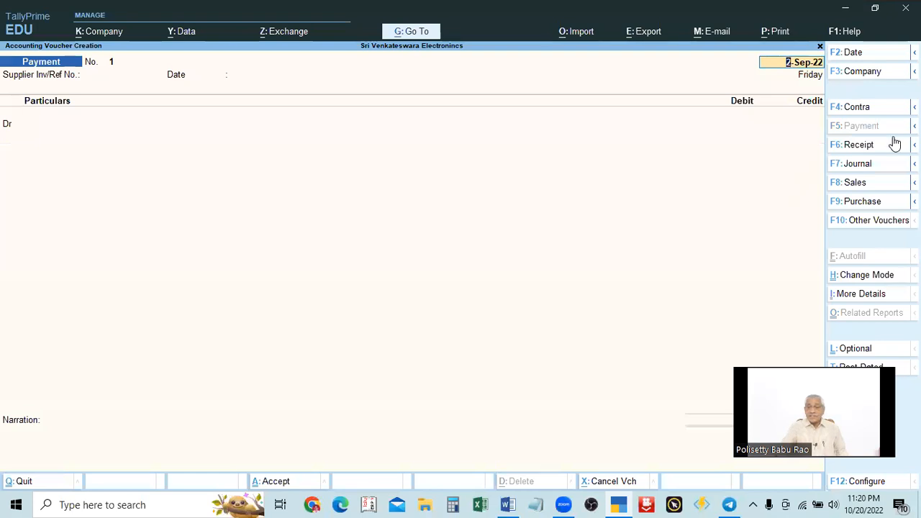
click(914, 126)
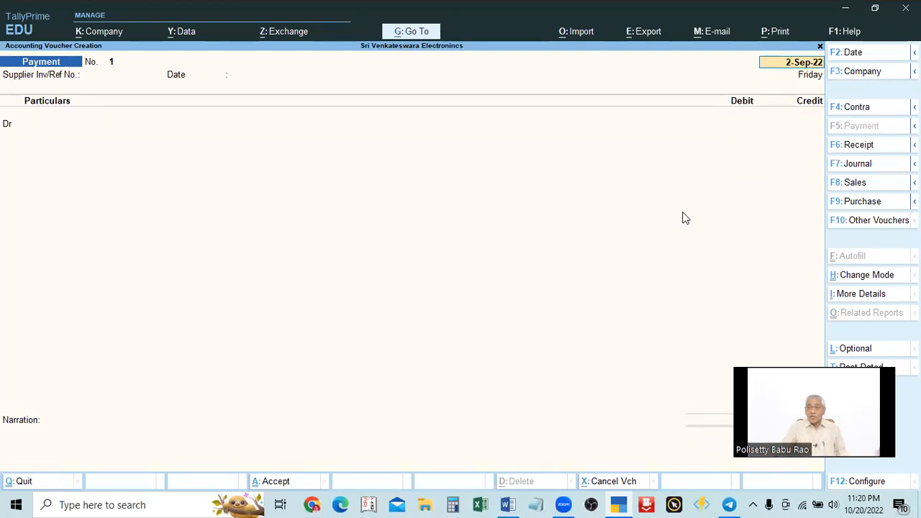
key(alt)
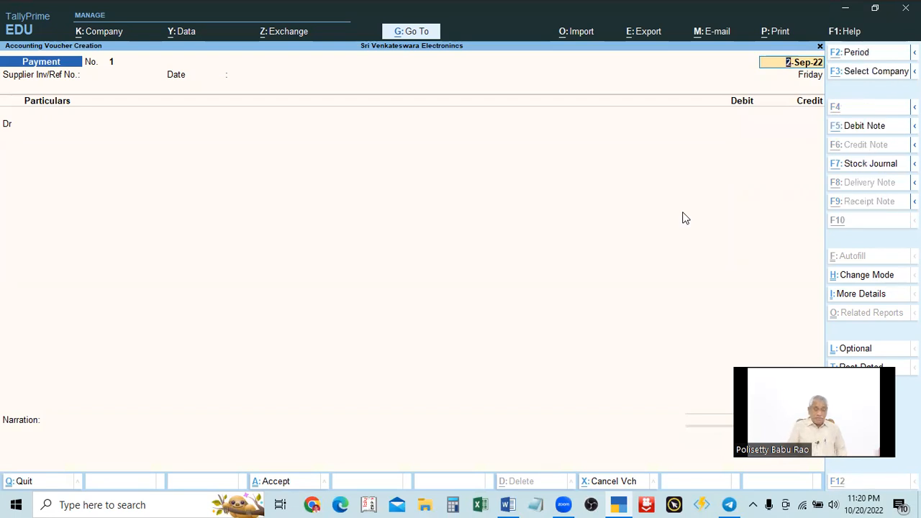
key(alt+F5)
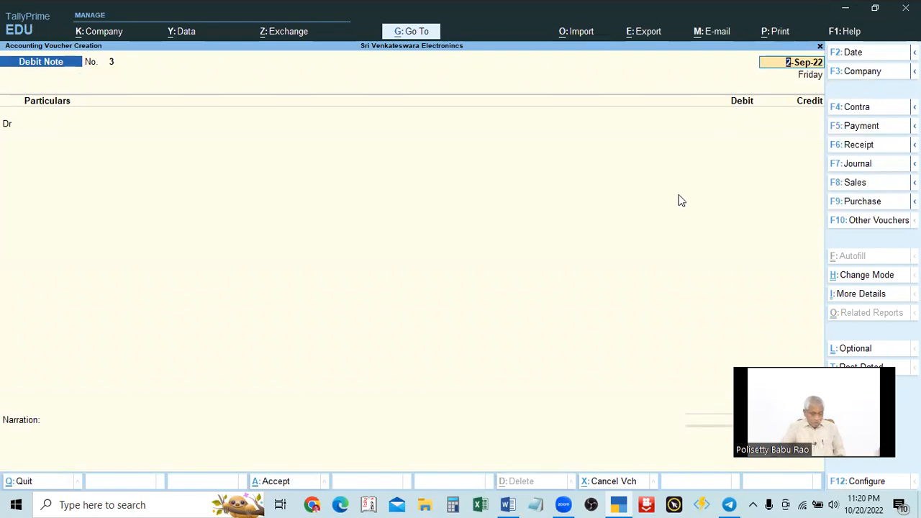
- Check the mode named in the Word summary and change the Debit Note's voucher mode to Item Invoice
key(alt+Tab)
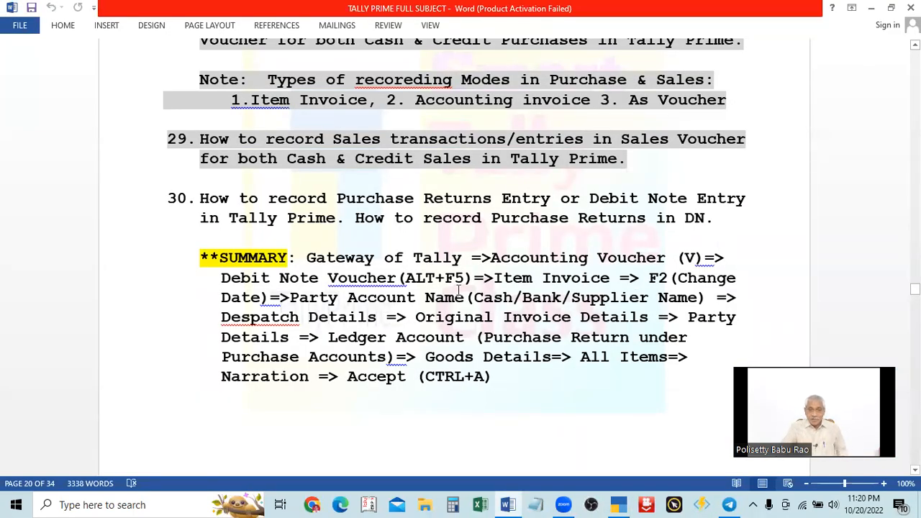
key(alt+Tab)
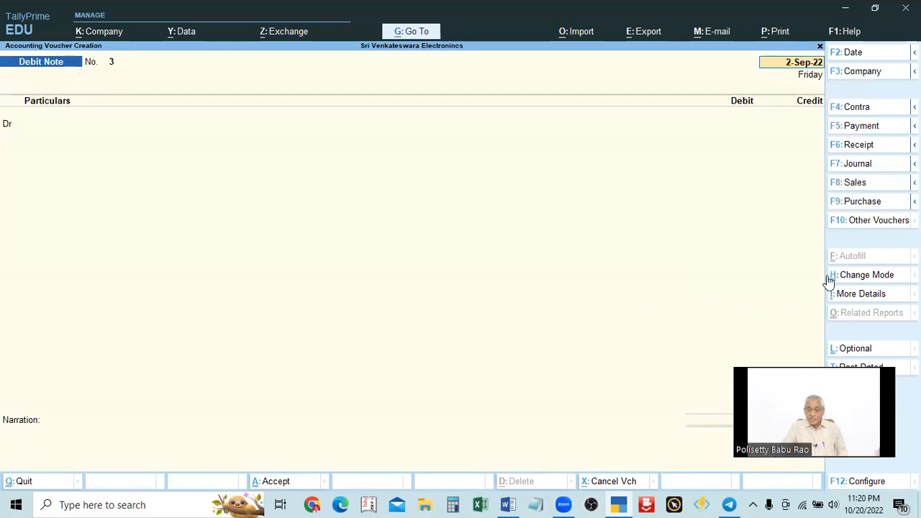
click(855, 278)
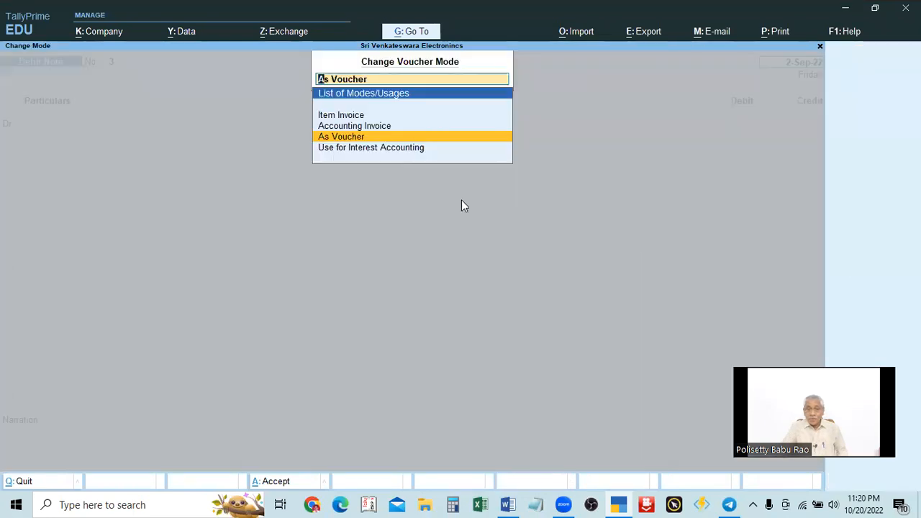
key(Up)
key(Up)
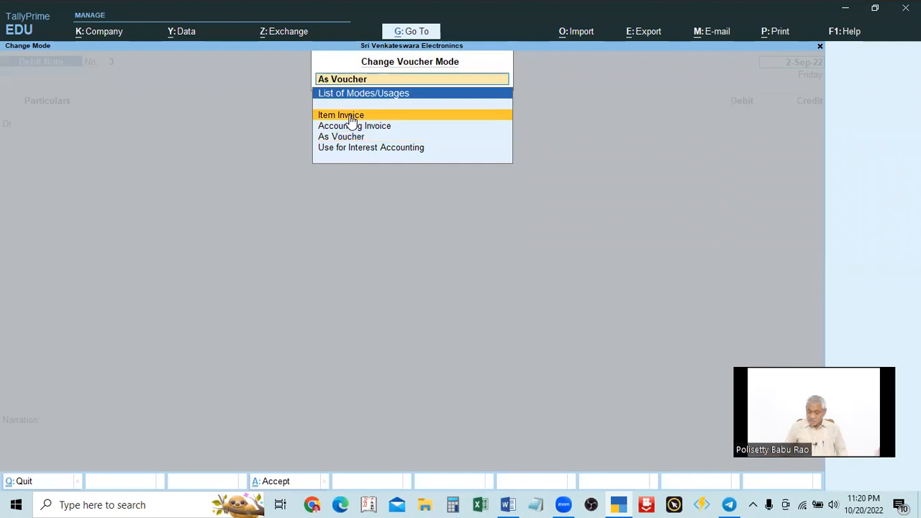
key(Return)
- Check the date stage in the Word summary and set the Debit Note's voucher date to 2.9 in TallyPrime
key(alt+Tab)
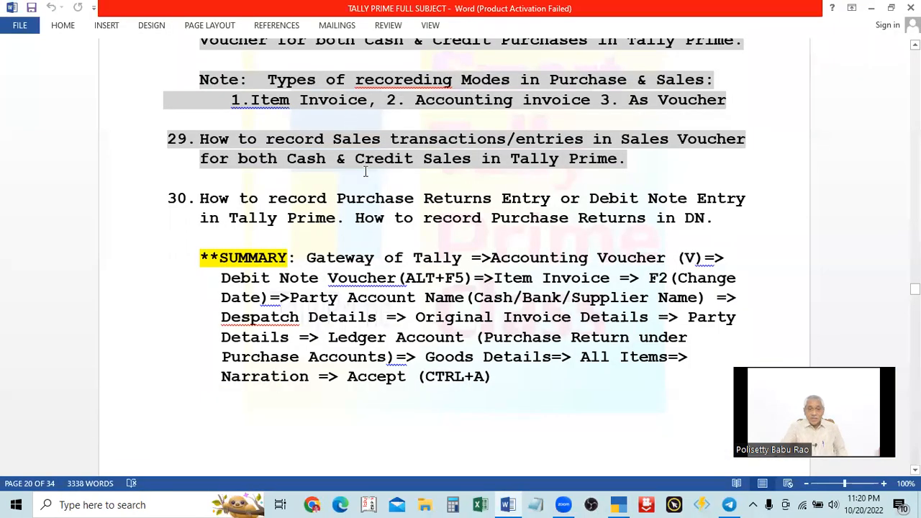
key(alt+Tab)
key(F2)
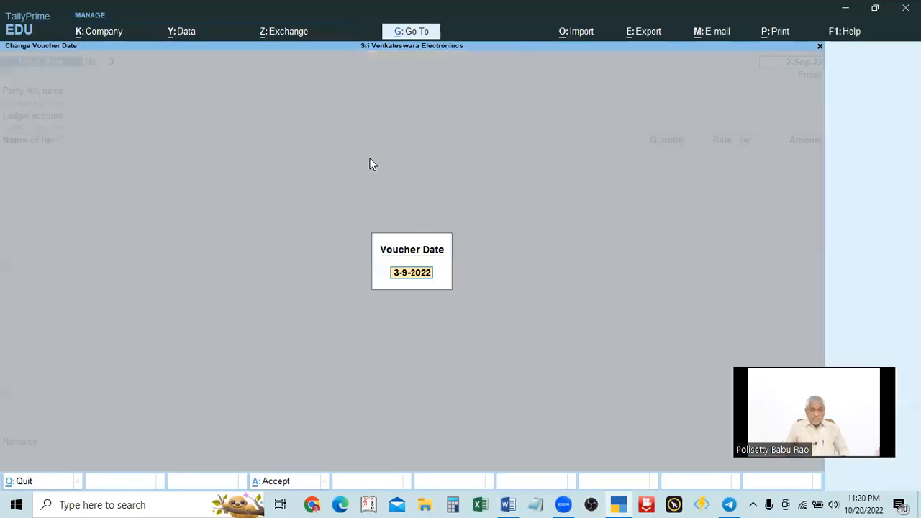
text(2.7)
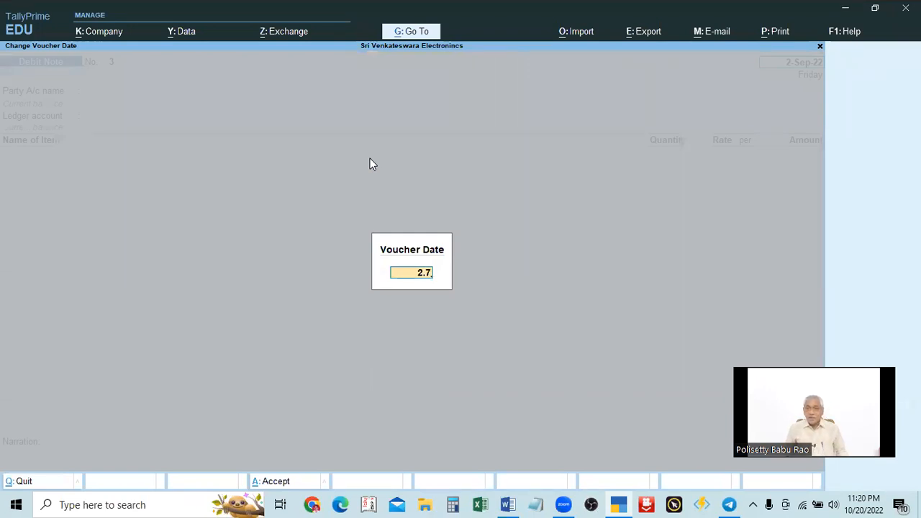
key(BackSpace)
key(BackSpace)
text(.9)
key(Return)
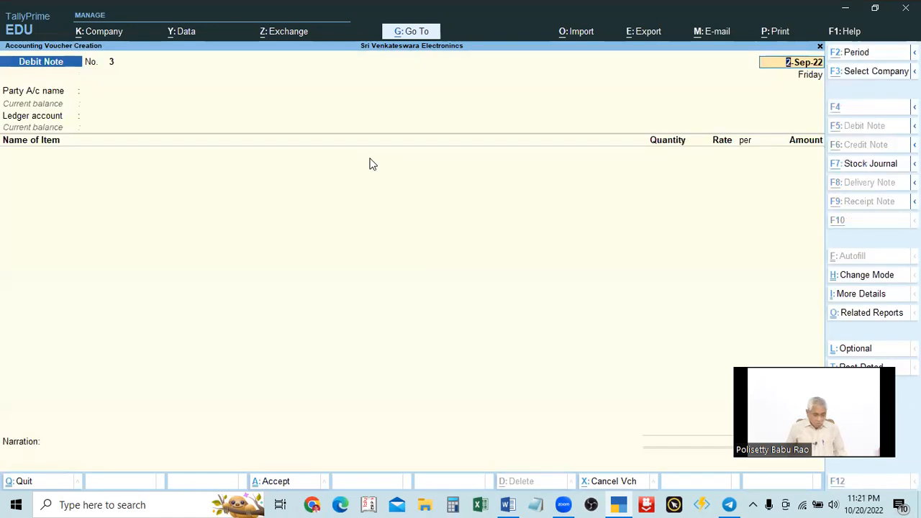
key(alt+Tab)
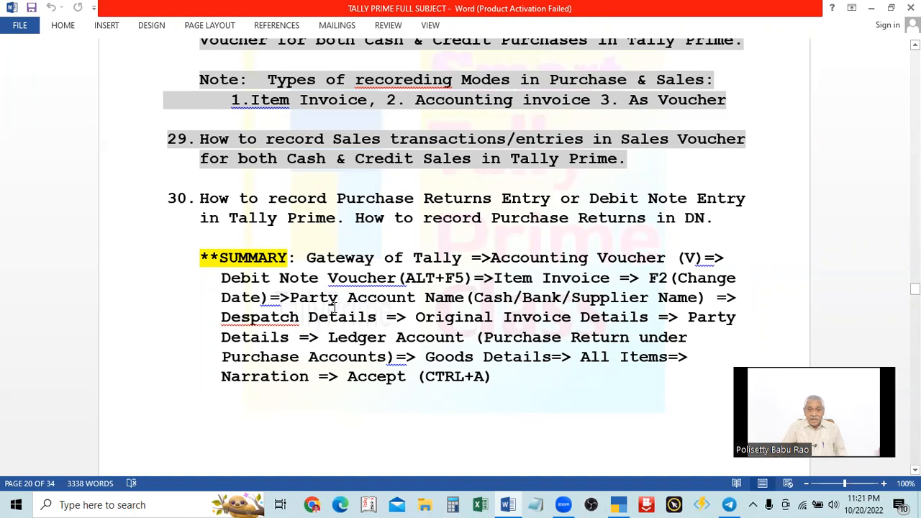
- Check the party stage in the Word summary and select Ashoka Traders as the Debit Note's party account in TallyPrime
key(alt+Tab)
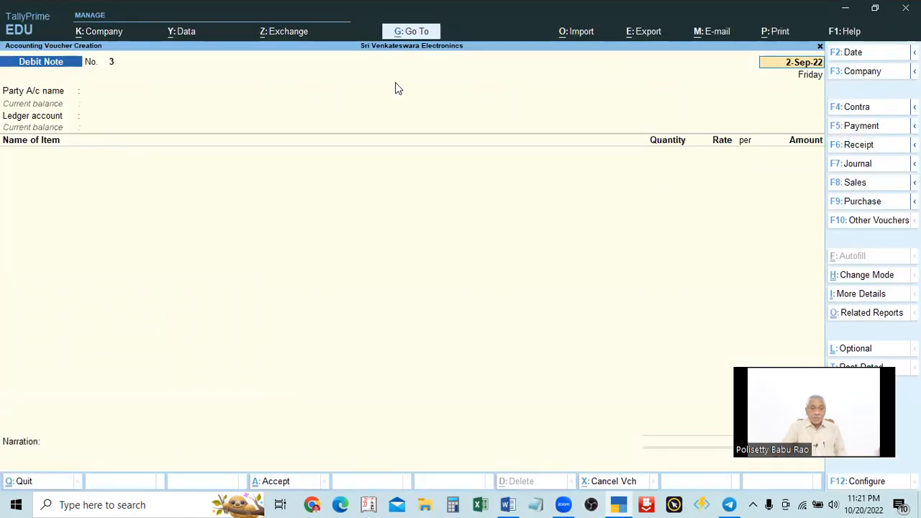
key(Return)
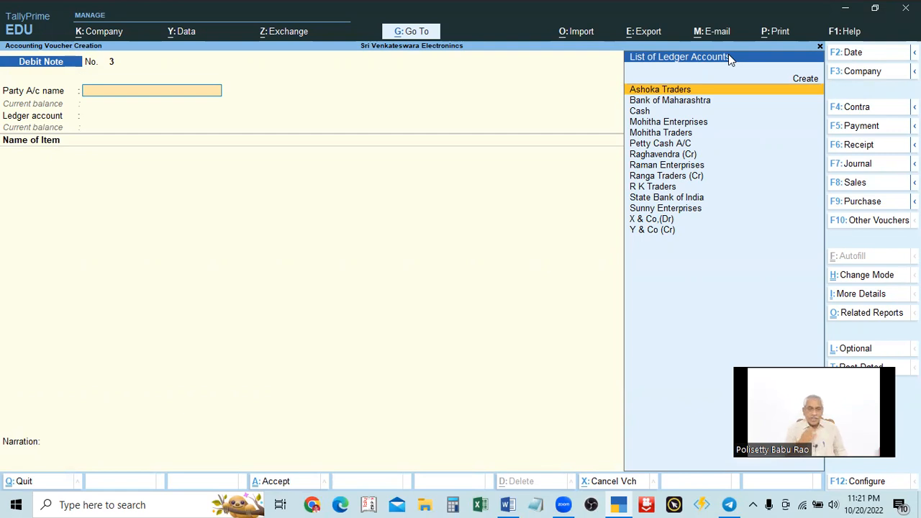
key(alt+Tab)
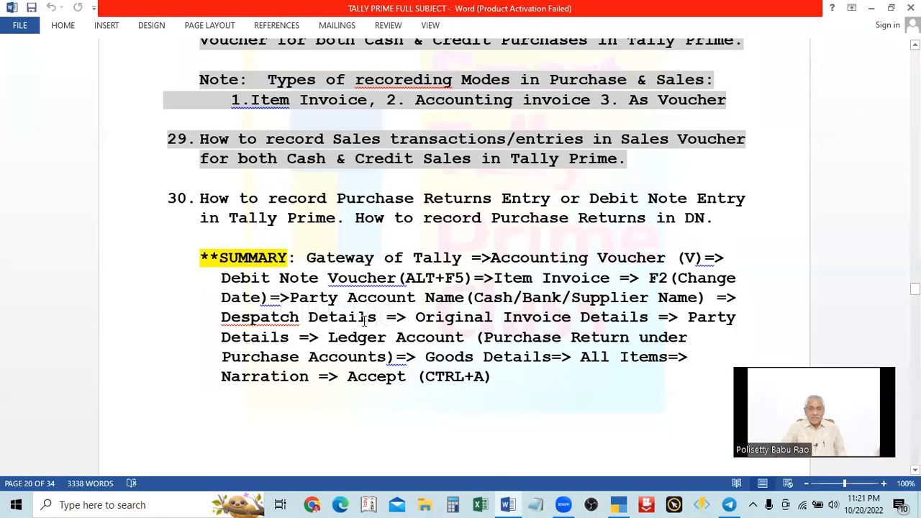
key(alt+Tab)
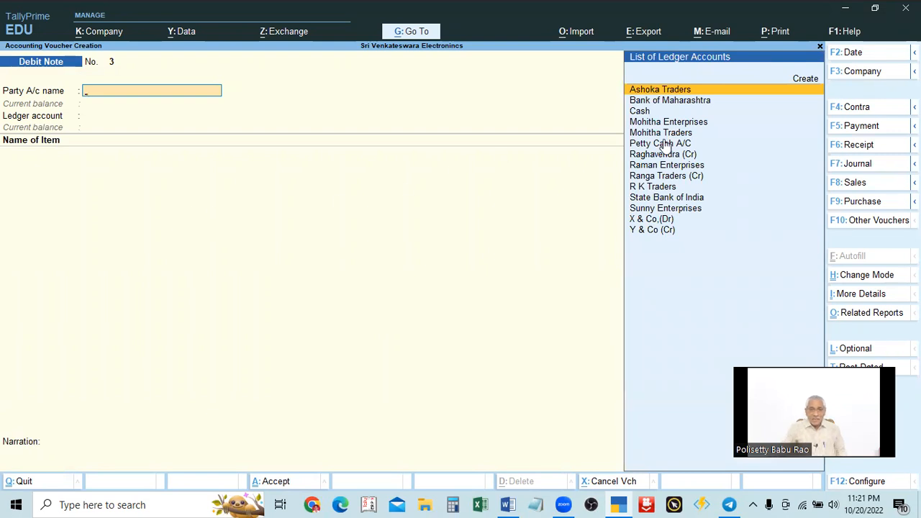
key(Return)
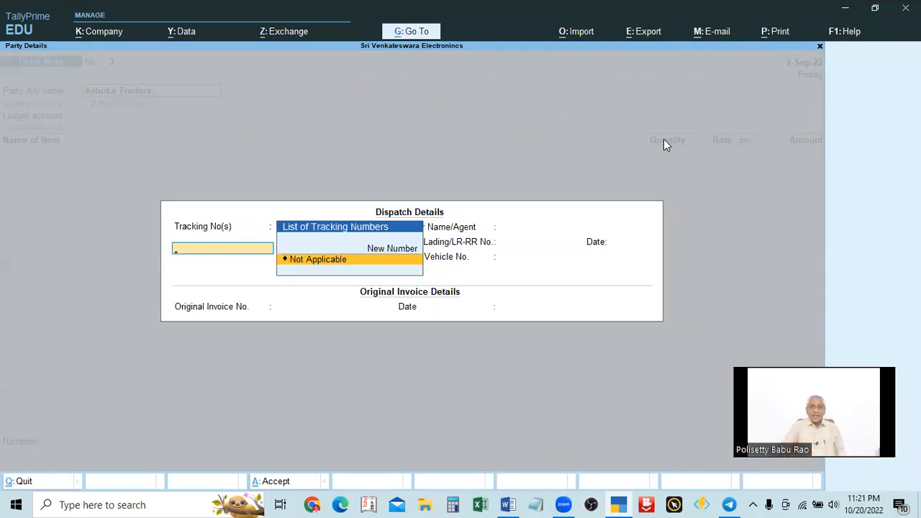
- Compare the dispatch stage with the Word summary, set the tracking number to Not Applicable and leave the other dispatch details blank
key(alt+Tab)
key(alt+Tab)
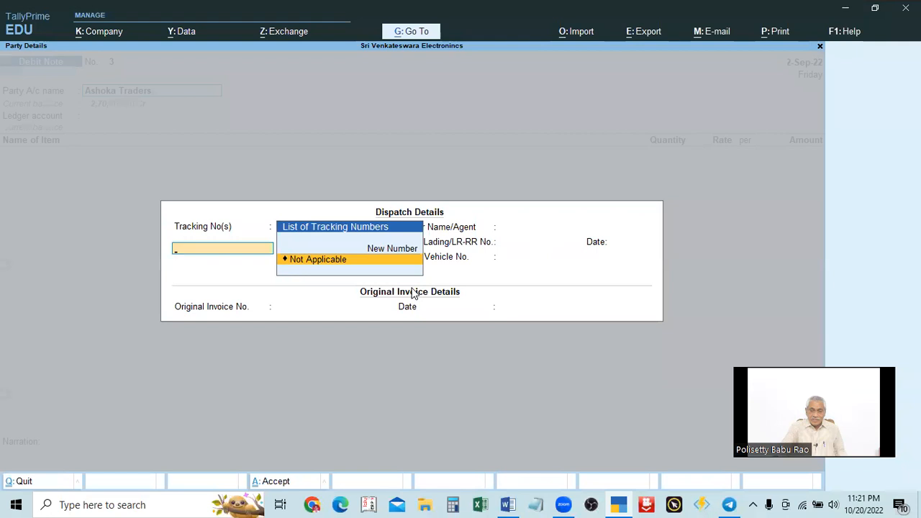
key(alt+Tab)
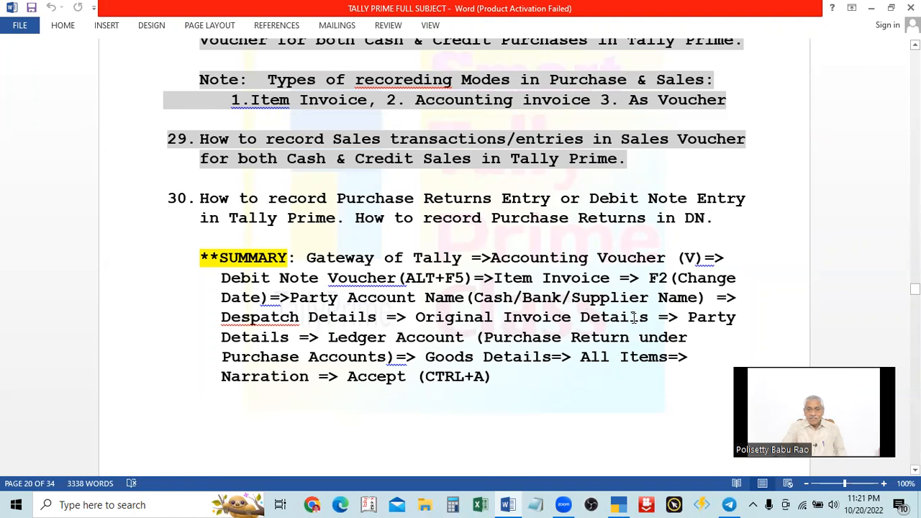
key(alt+Tab)
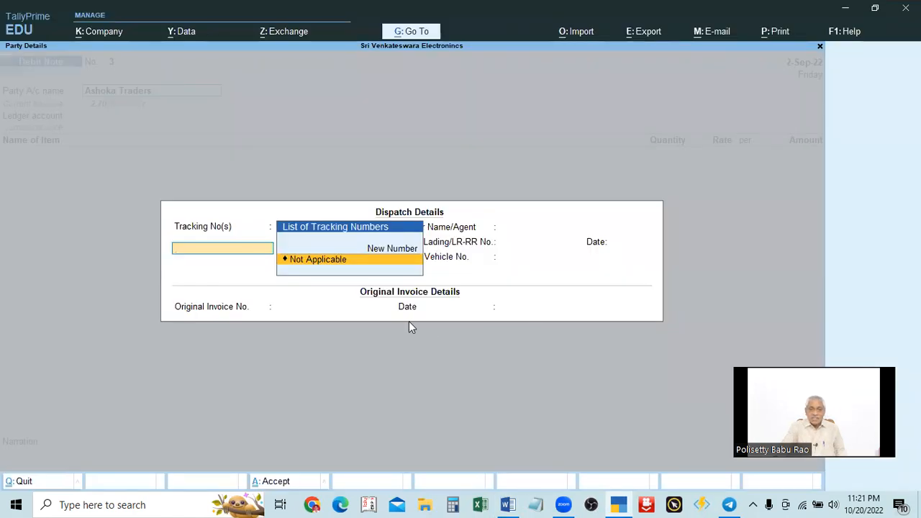
key(Return)
key(Return)
key(Return)
key(Return)
key(Return)
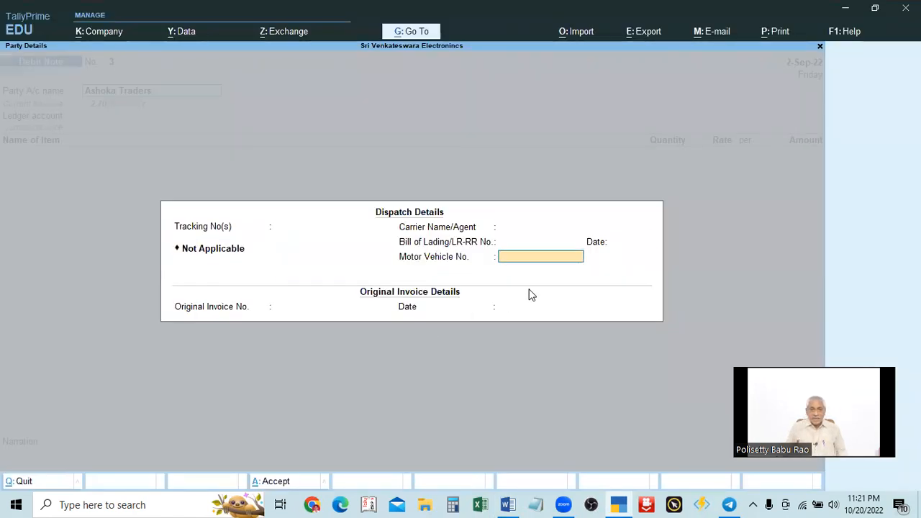
- Enter original invoice number 335 with the date 31.8 in the Original Invoice Details
text(335)
key(Return)
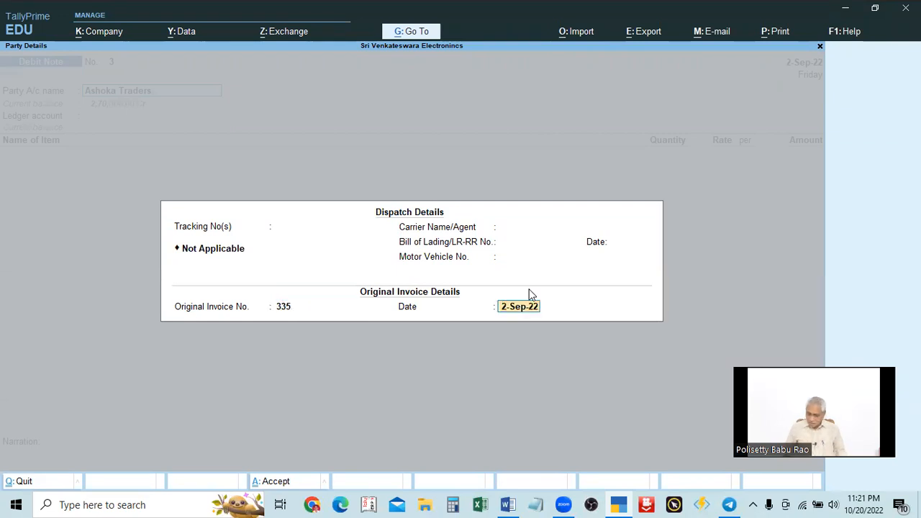
text(2)
key(BackSpace)
text(31.8)
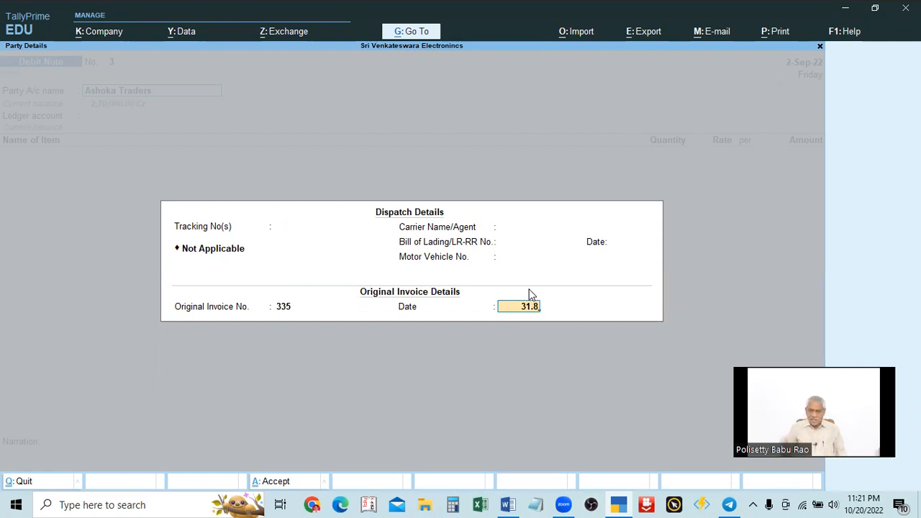
key(Return)
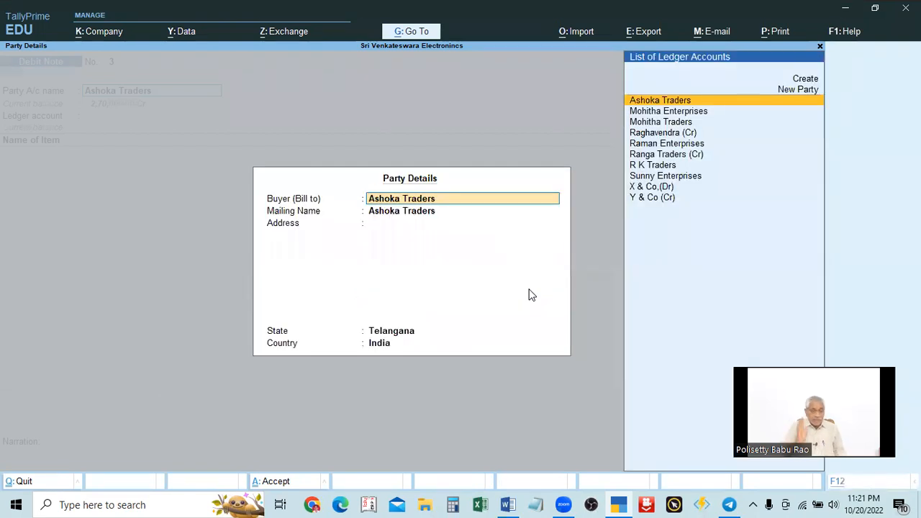
- Check the party details stage in the Word summary and accept the Party Details for Ashoka Traders in TallyPrime
key(alt+Tab)
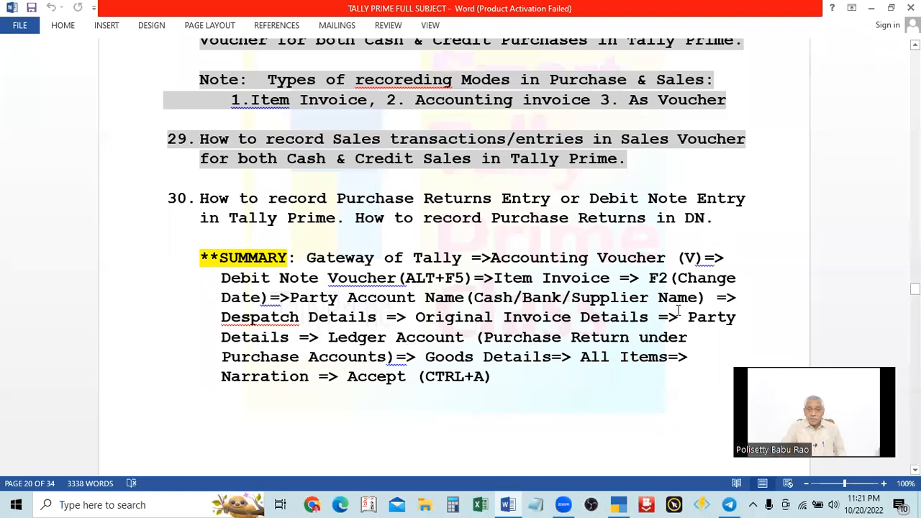
key(alt+Tab)
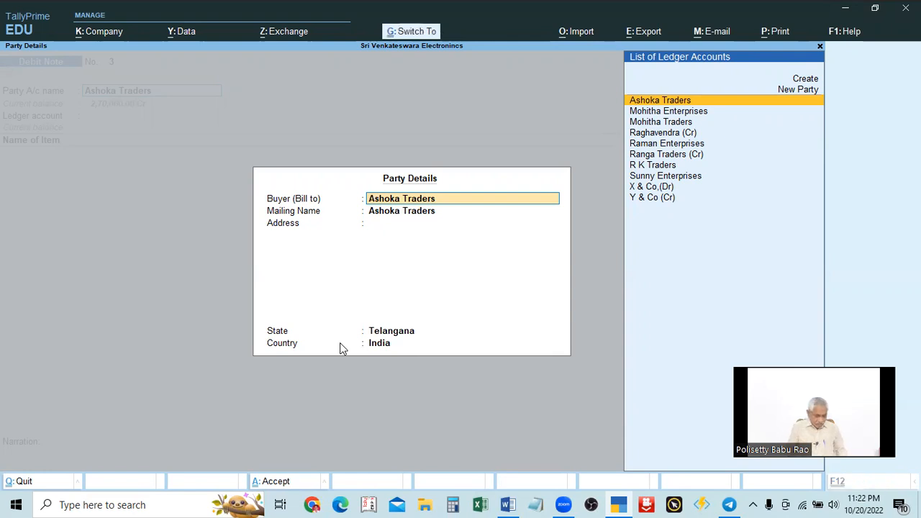
key(ctrl+a)
- Compare the ledger stage with the Word summary and select Purchase Returns as the Debit Note's ledger account in TallyPrime
key(alt+Tab)
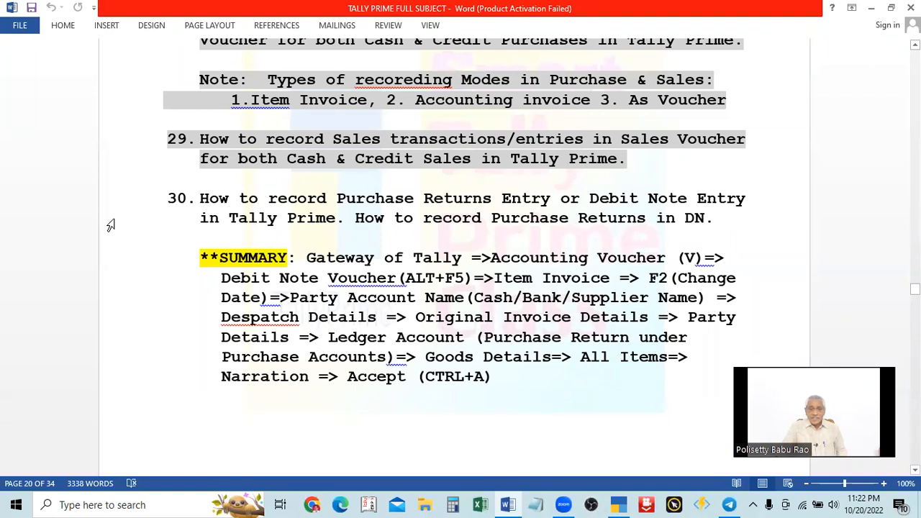
key(alt+Tab)
key(alt+Tab)
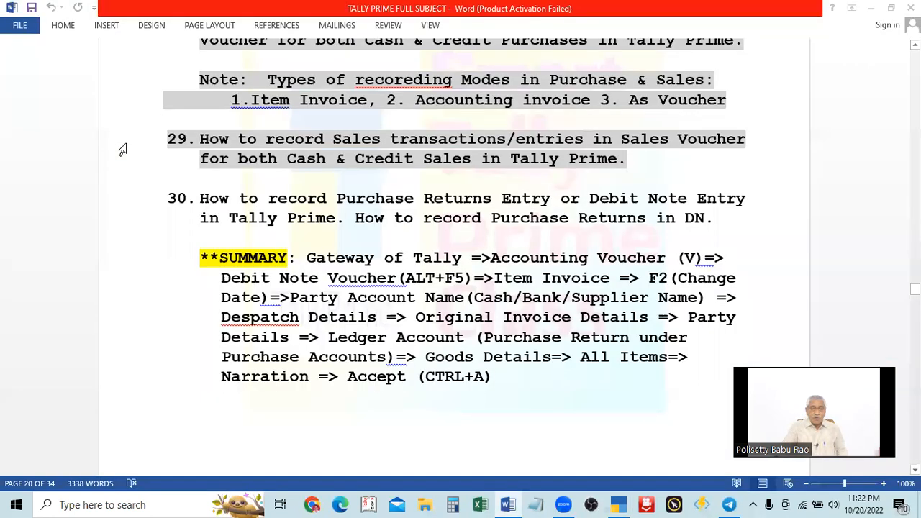
key(alt+Tab)
key(alt+Tab)
key(alt+Tab)
key(alt+Tab)
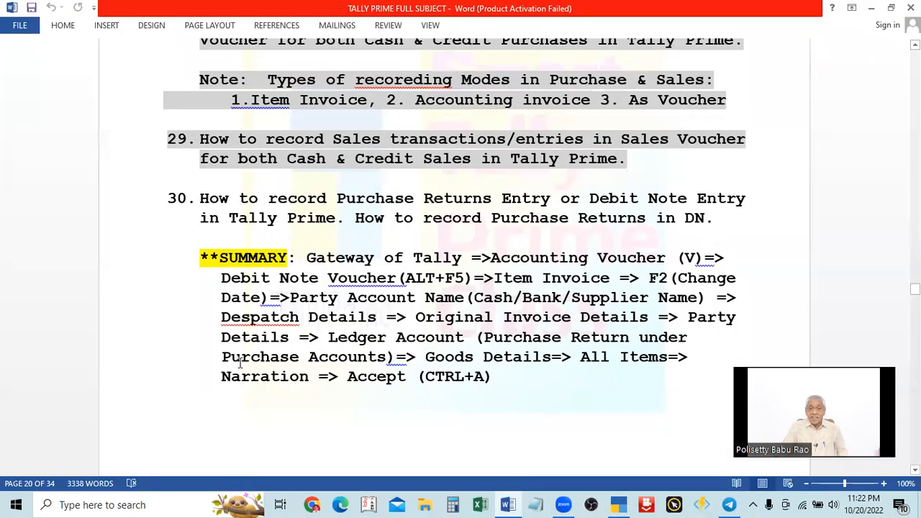
key(alt+Tab)
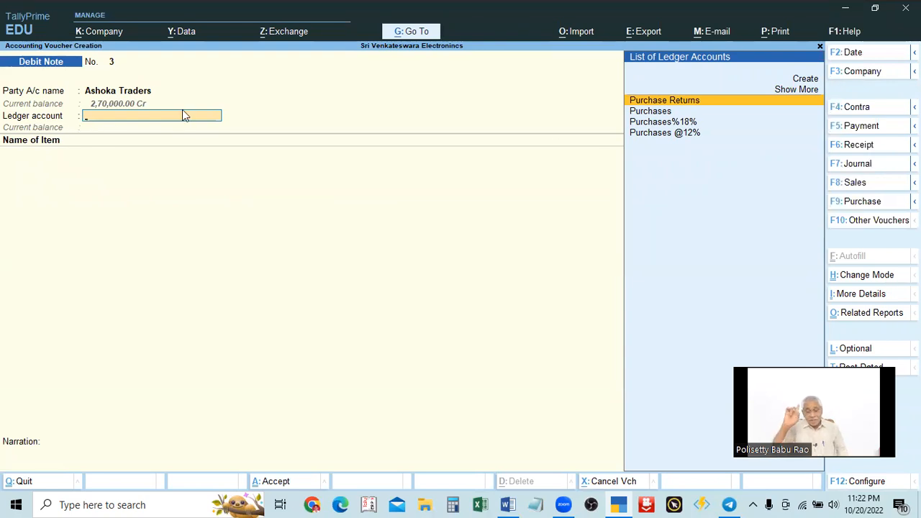
key(alt)
key(alt+Tab)
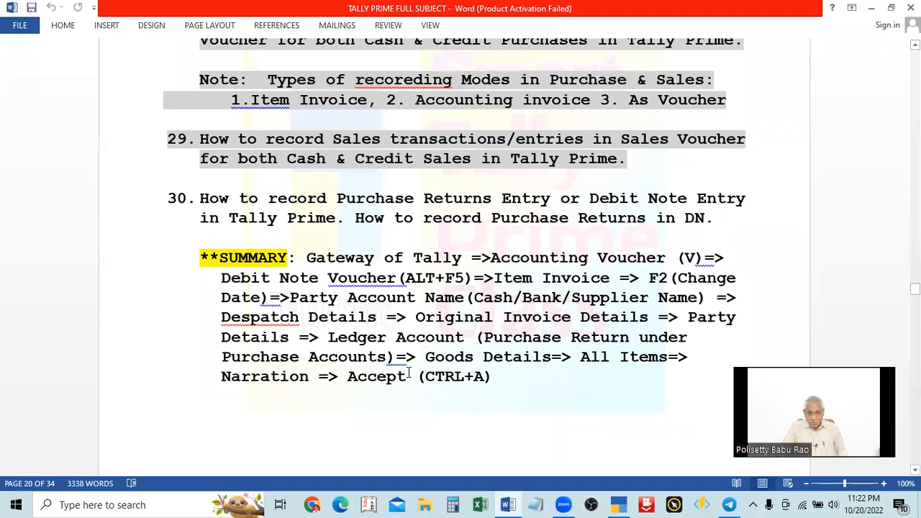
key(alt+Tab)
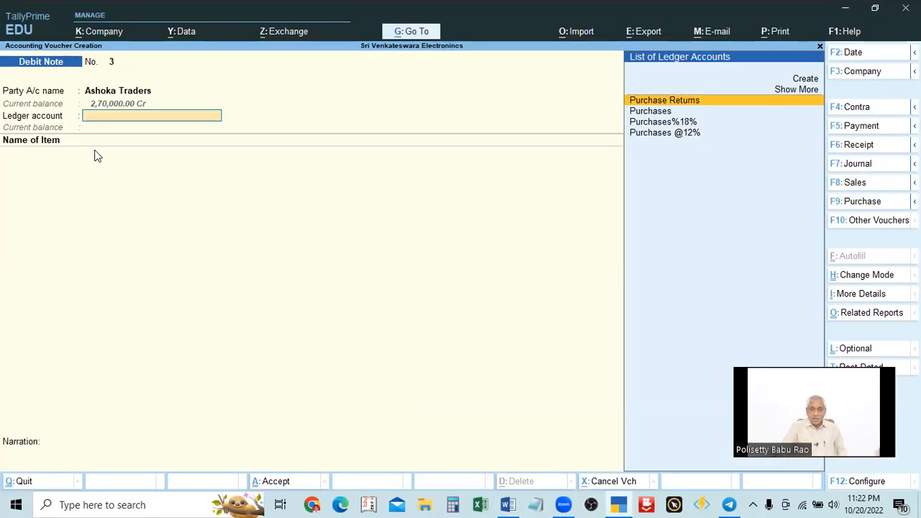
key(Return)
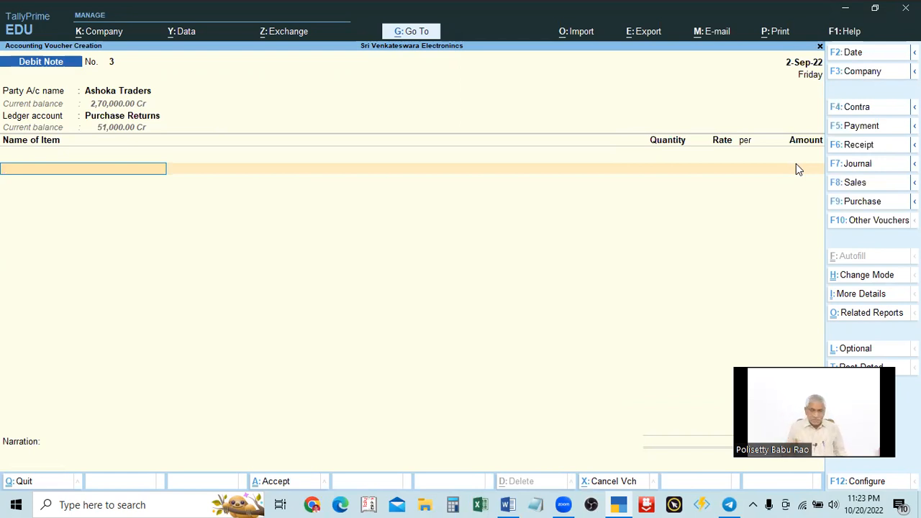
- Review the remaining stages of the Debit Note summary in Word, from goods details to acceptance, and return to TallyPrime
key(alt+Tab)
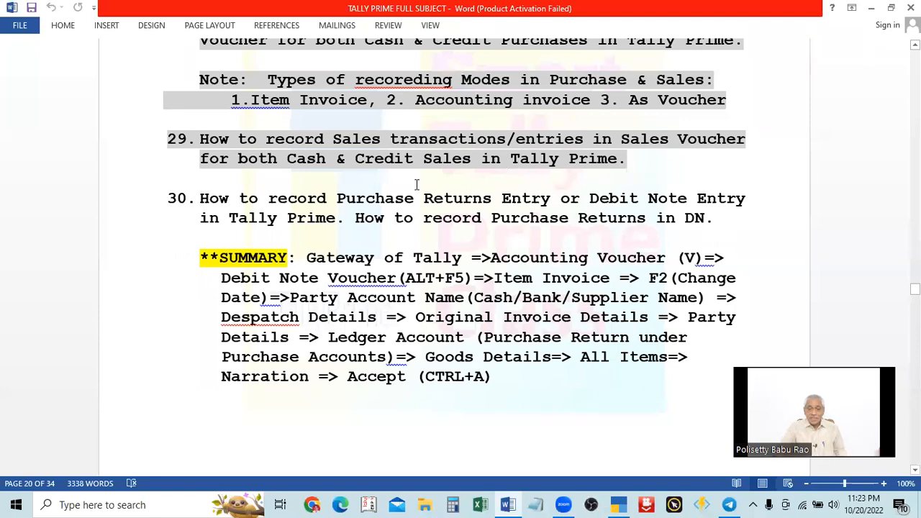
scroll(403, 185, down, 2)
scroll(285, 191, up, 3)
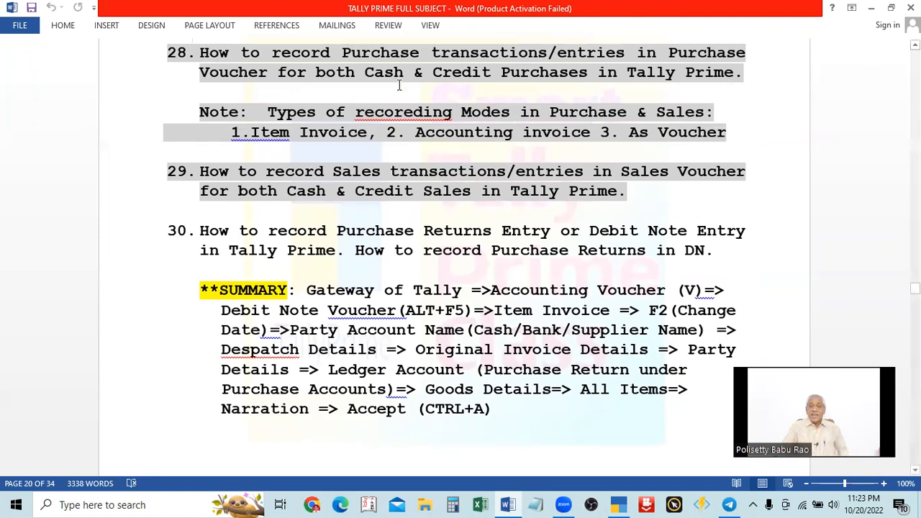
key(alt+Tab)
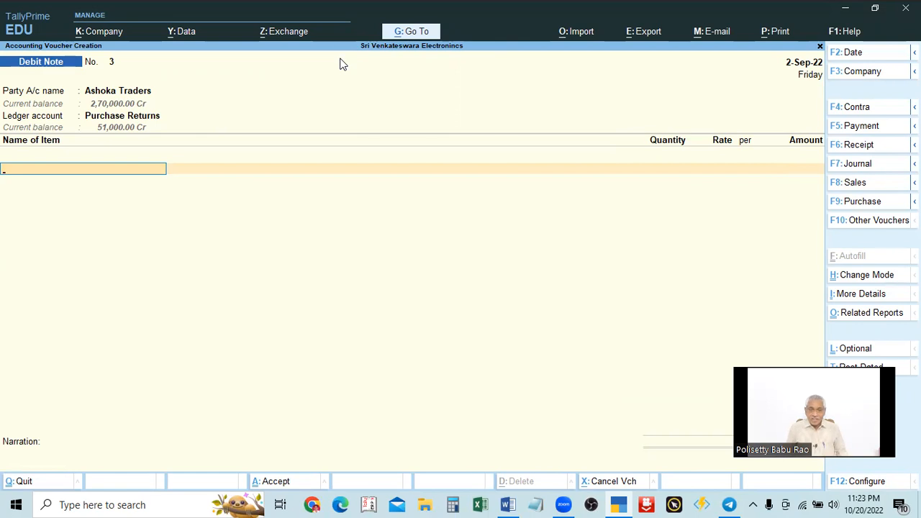
- Leave the Debit Note without saving it, quit TallyPrime and show the desktop
key(Escape)
key(n)
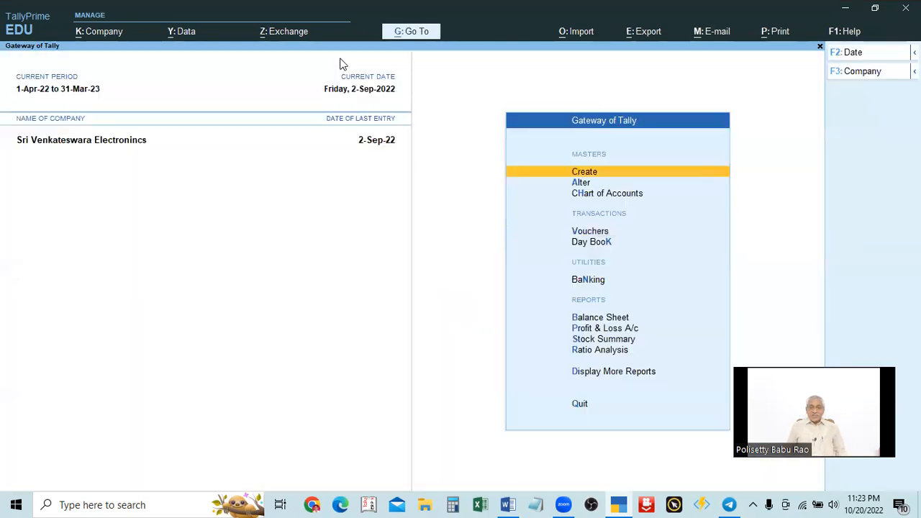
key(Escape)
key(y)
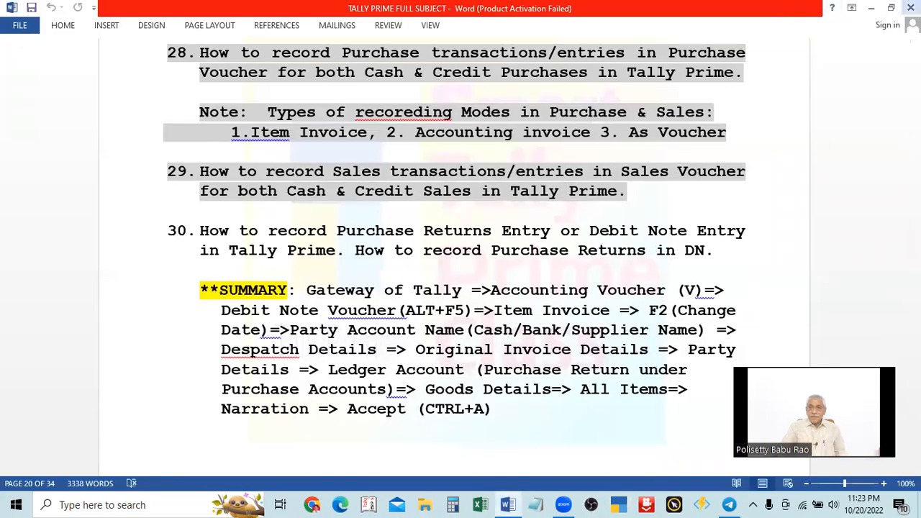
key(super+d)
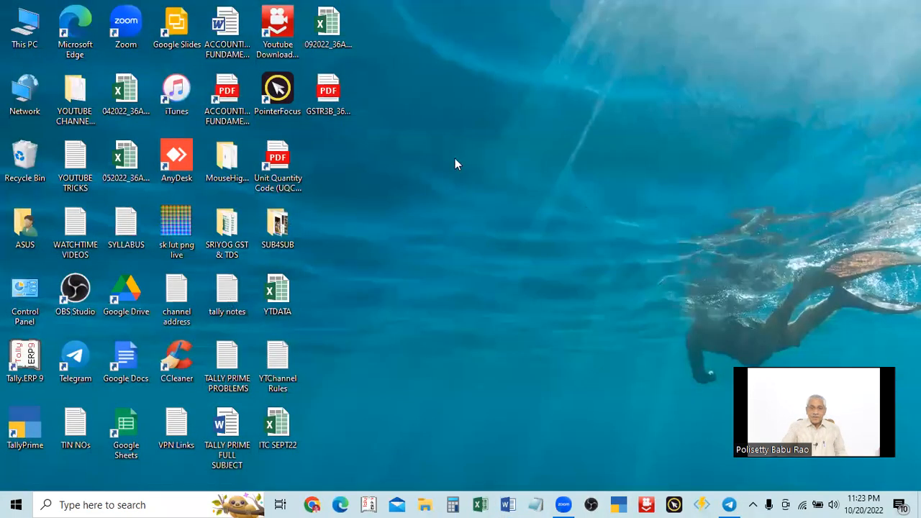